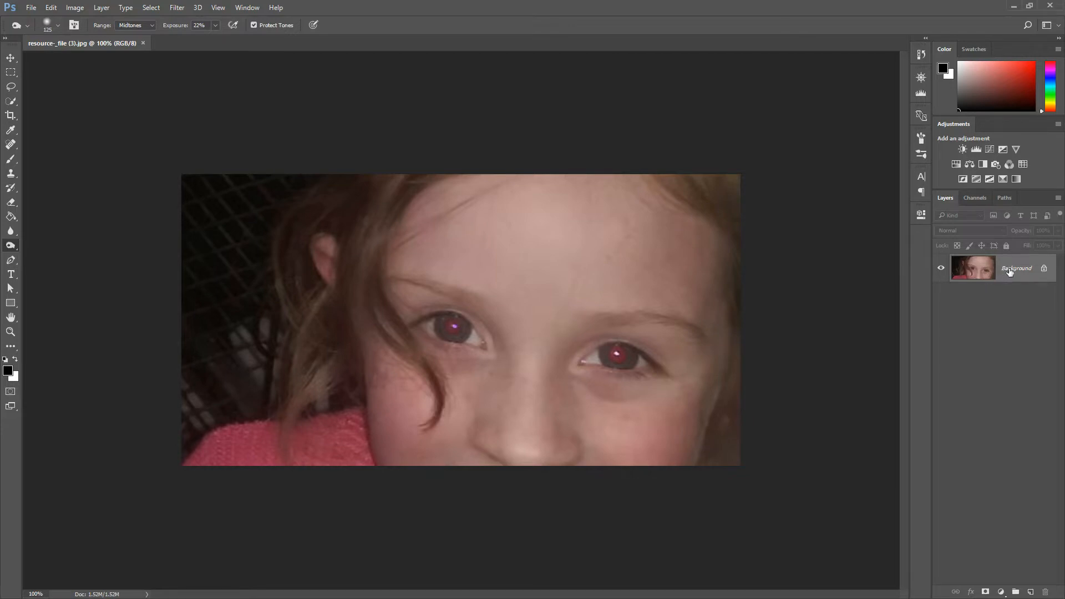
Step: Float the Layers panel beside the photo and duplicate the Background layer
mouse_move(1012, 271)
mouse_down()
mouse_move(1021, 325)
mouse_move(1018, 285)
mouse_up()
drag(946, 199, 772, 17)
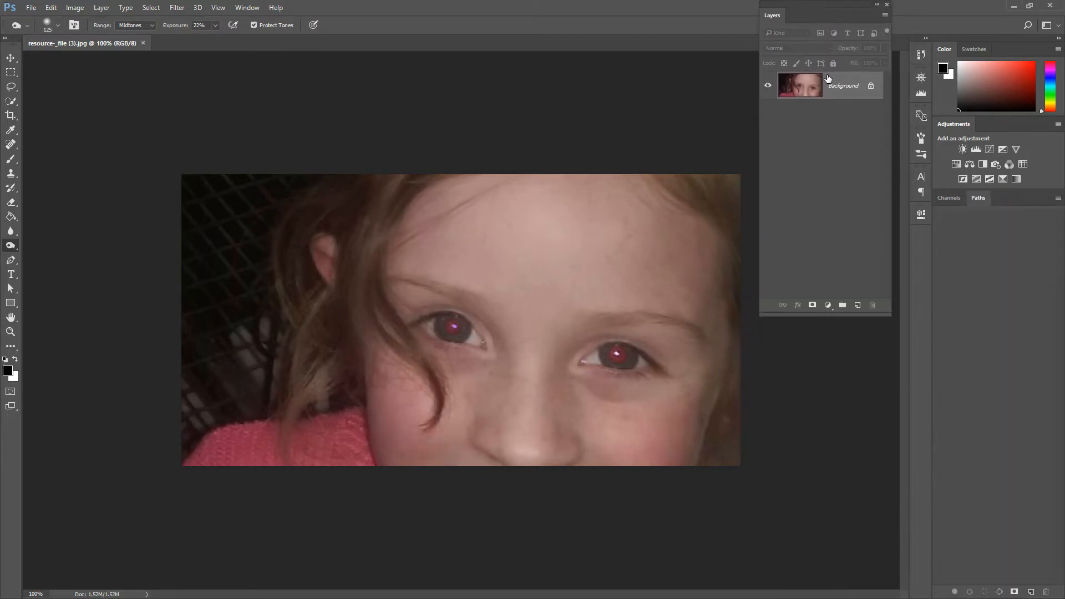
drag(841, 87, 857, 304)
click(849, 115)
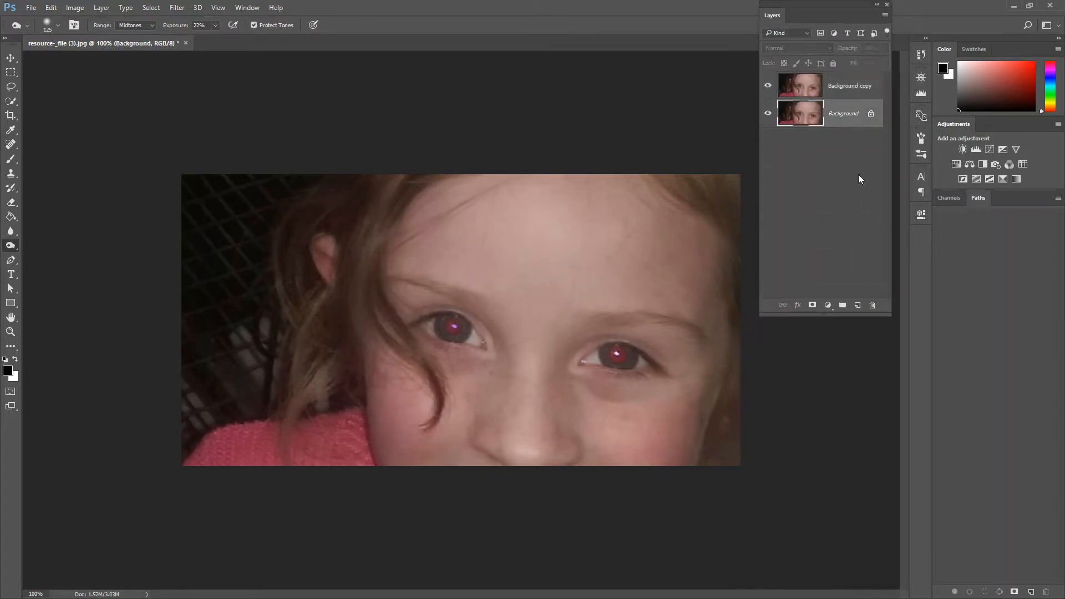
Step: Rename the duplicated layer safety and reselect the Background layer
double_click(849, 87)
text(s)
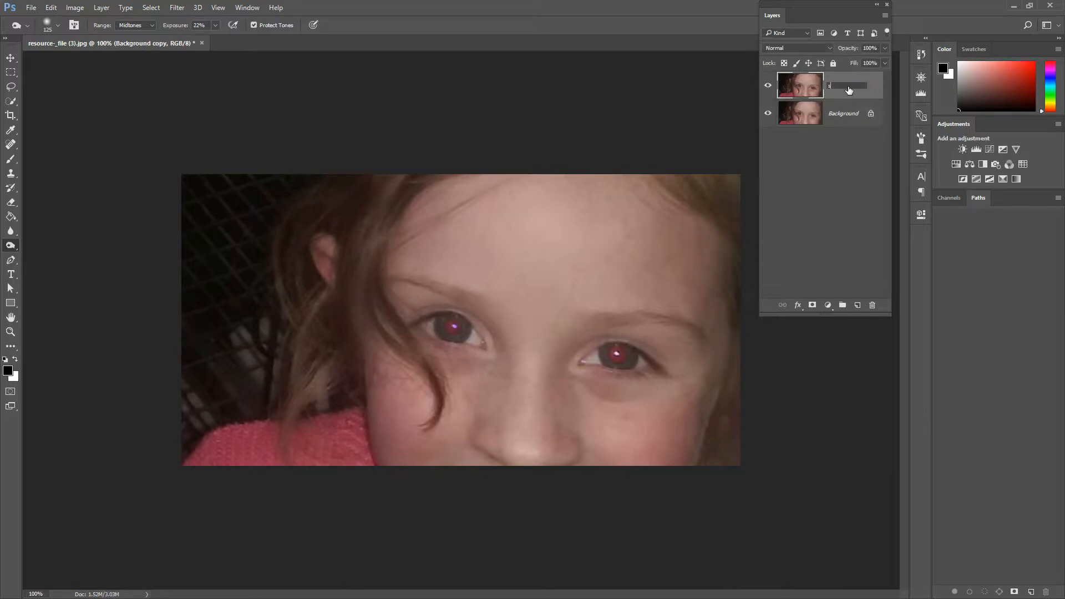
text(afety)
click(841, 137)
click(833, 115)
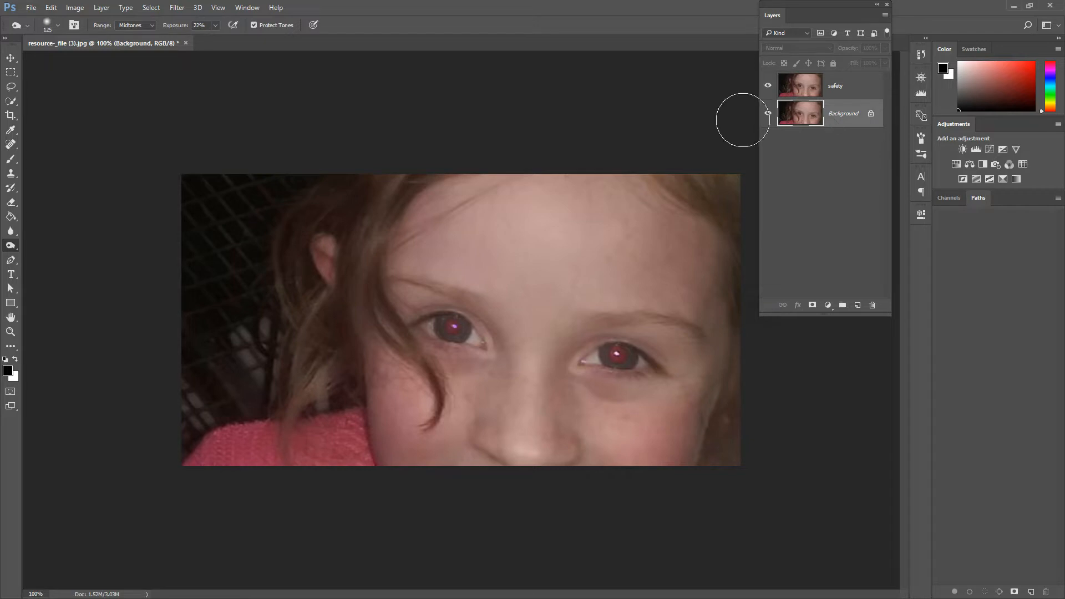
click(13, 145)
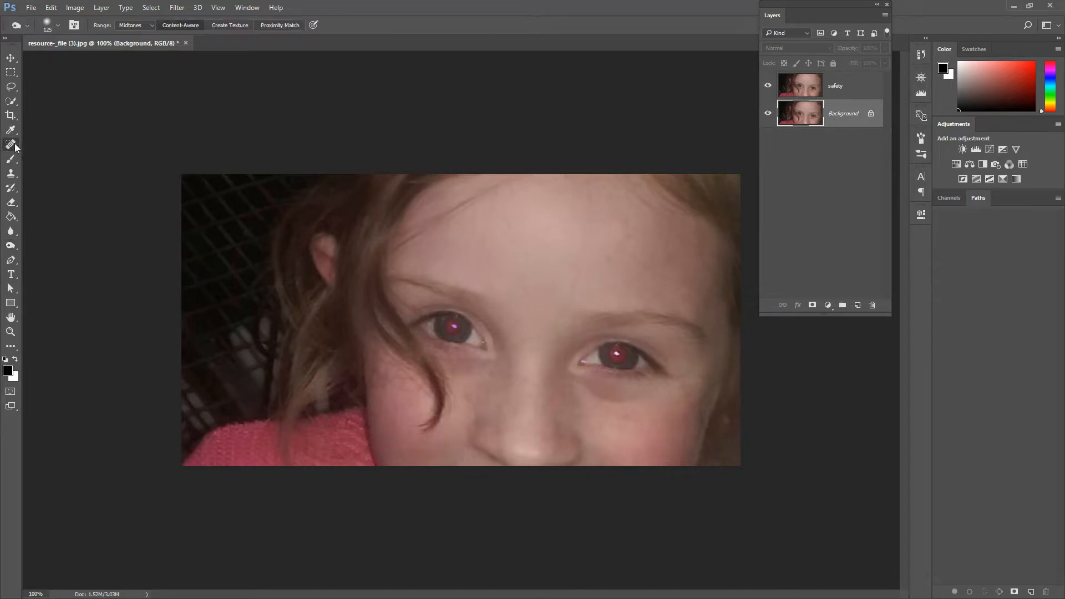
right_click(16, 146)
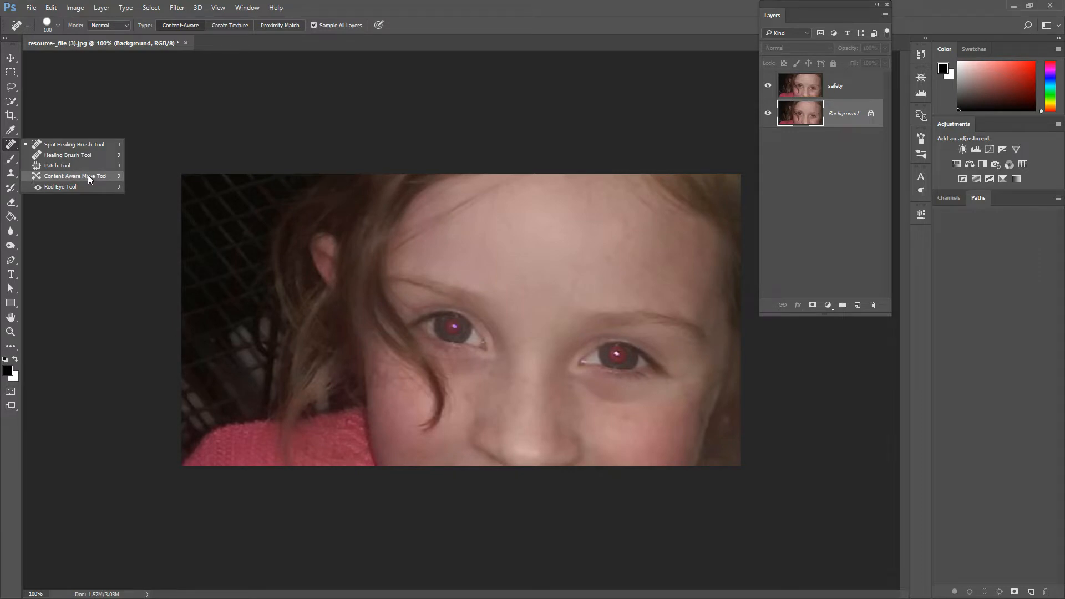
click(48, 145)
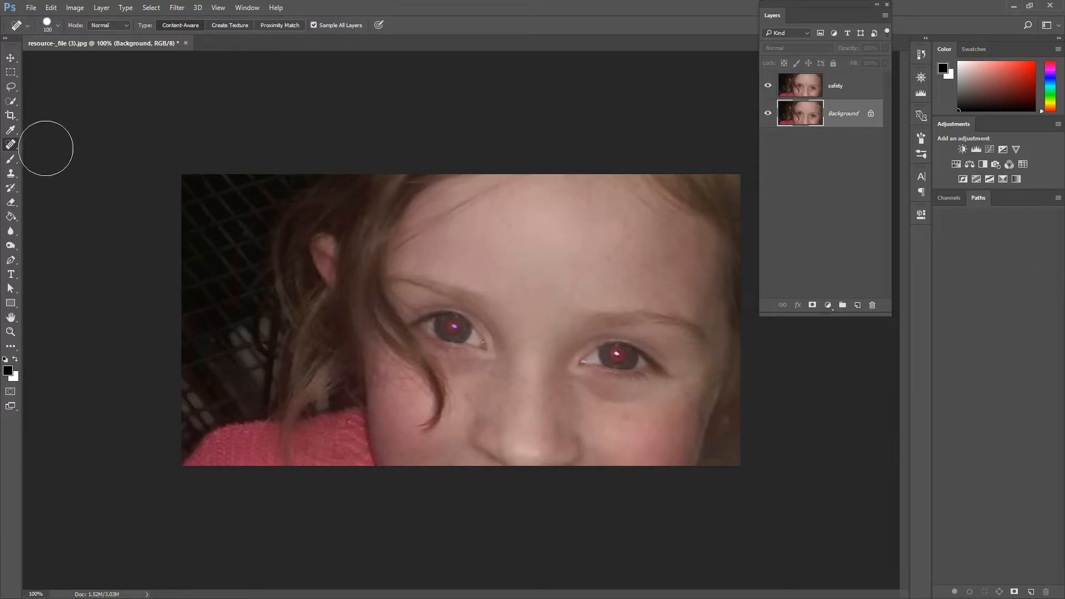
click(11, 176)
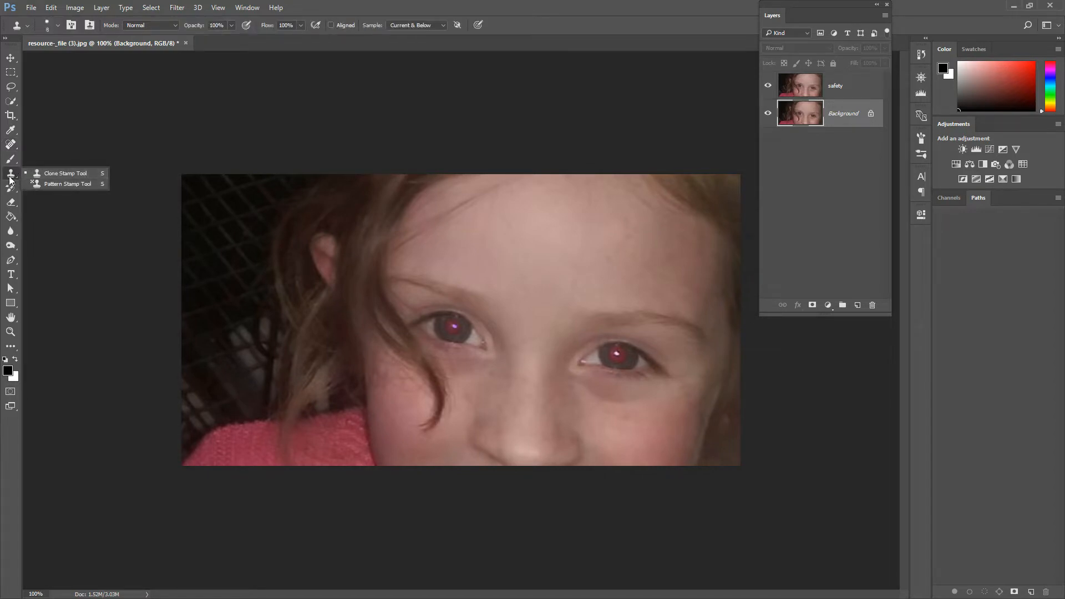
click(13, 177)
Step: Switch to the Red Eye Tool and set its darken amount to 50%
click(10, 145)
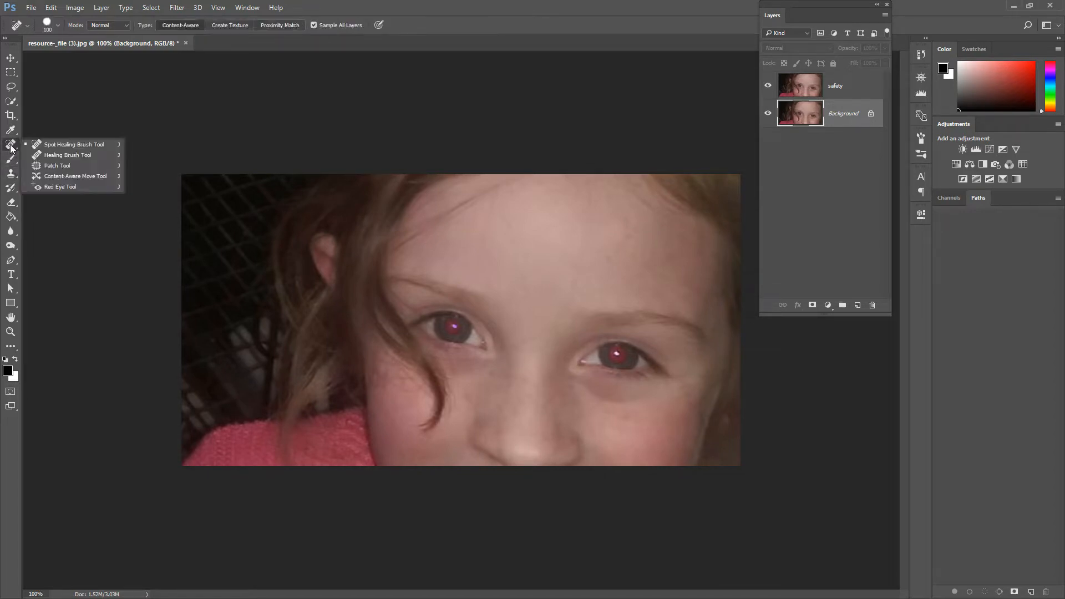
click(67, 186)
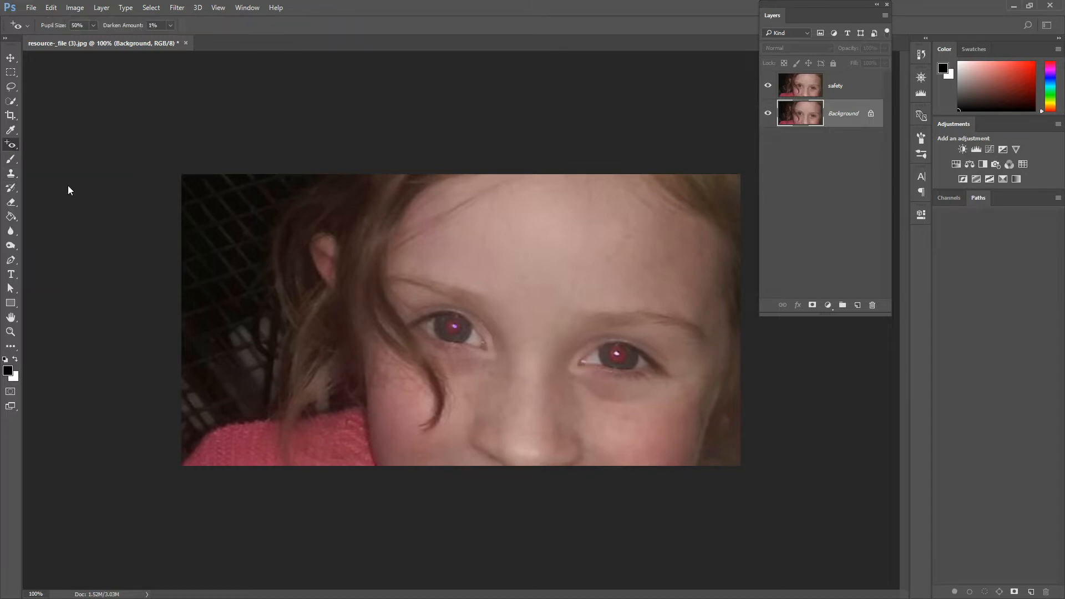
click(150, 25)
text(50)
key(Return)
Step: Duplicate the safety layer and remove the red eye from the girl's left-side eye in the photo on the copy
click(841, 89)
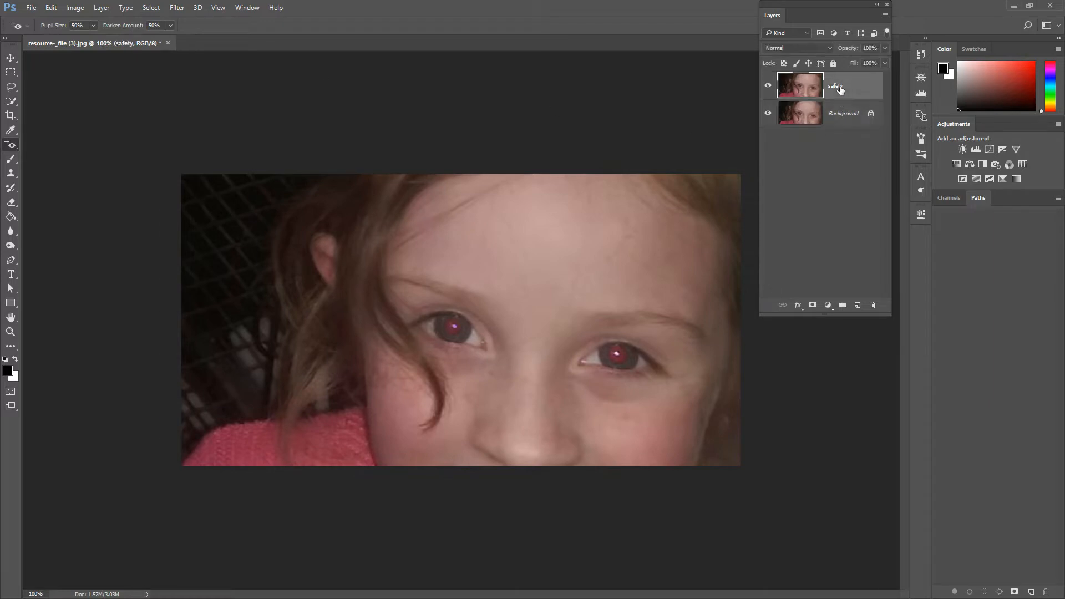
key(ctrl+j)
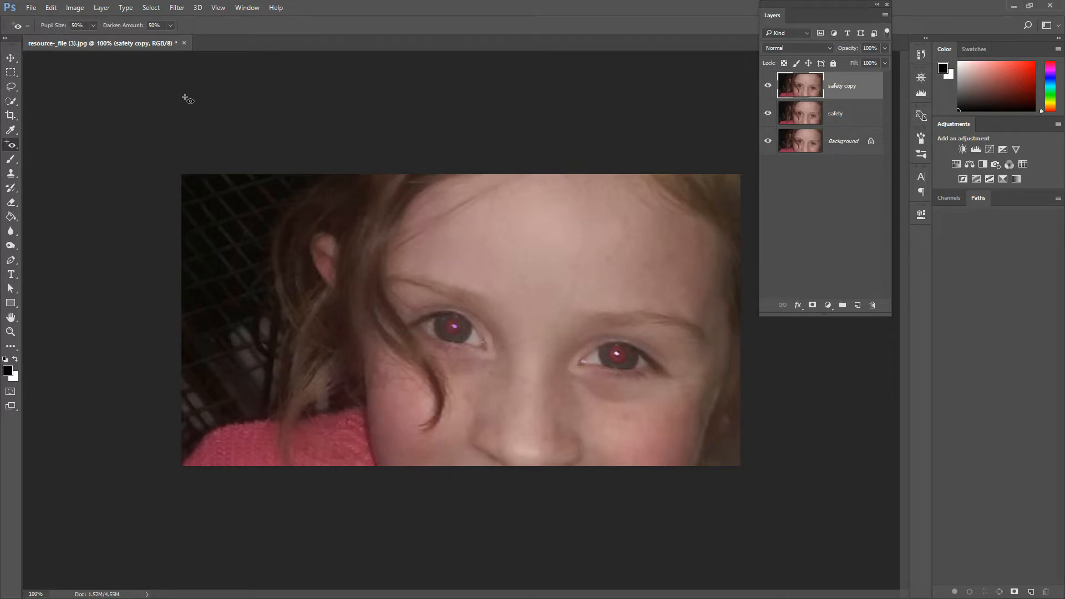
key(ctrl+plus)
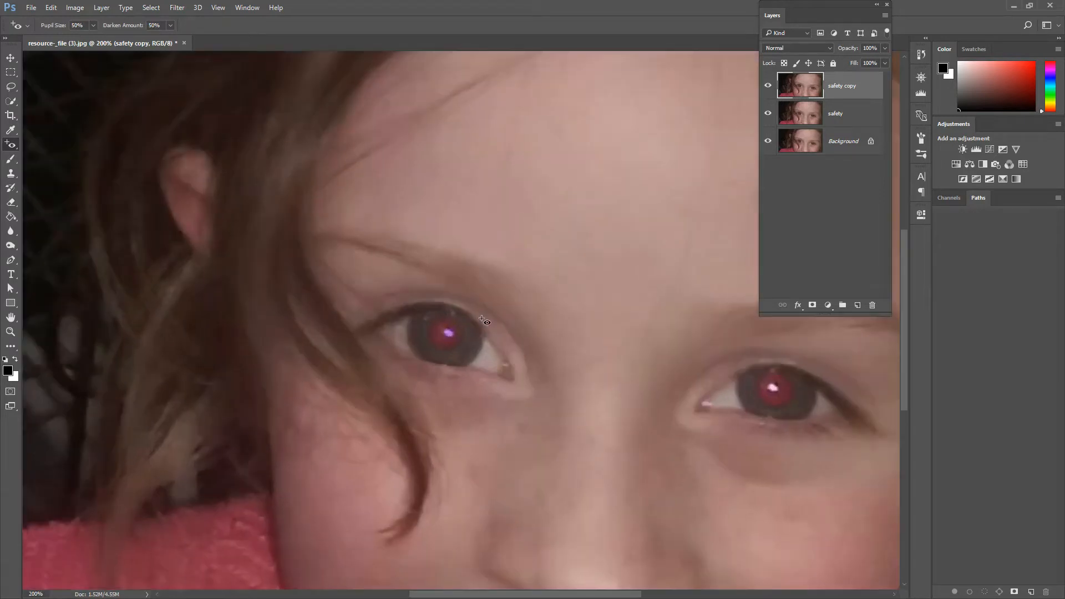
click(445, 330)
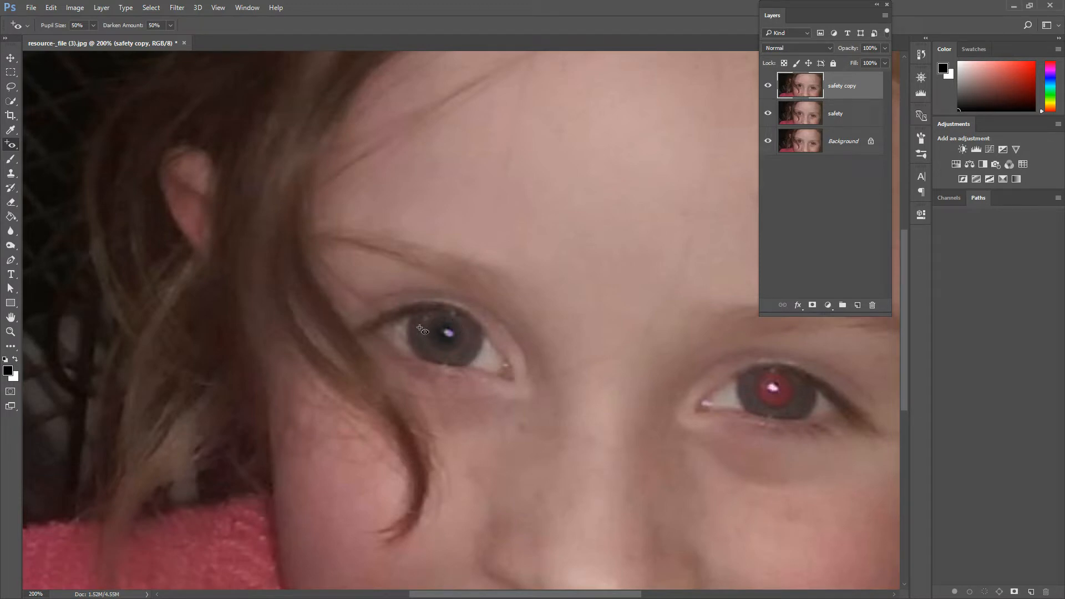
Step: Try correcting the right-side eye in the photo with a 100% darken amount, and undo that correction
double_click(161, 26)
text(100)
key(Return)
click(786, 389)
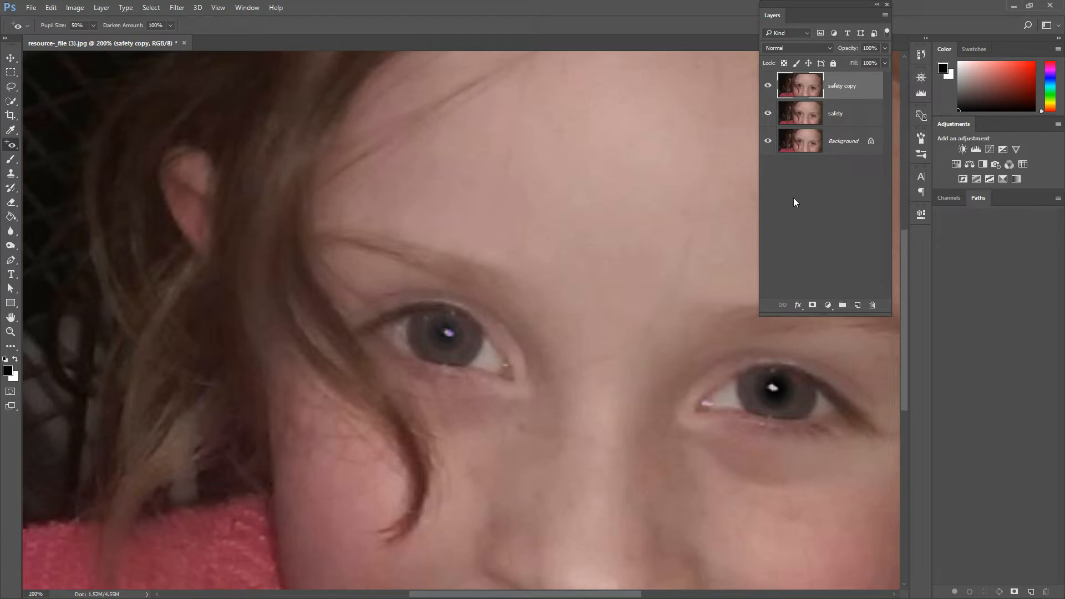
key(ctrl+z)
Step: Set the darken amount to 1% and remove the red eye from the right-side eye in the photo
click(162, 25)
text(1)
click(786, 404)
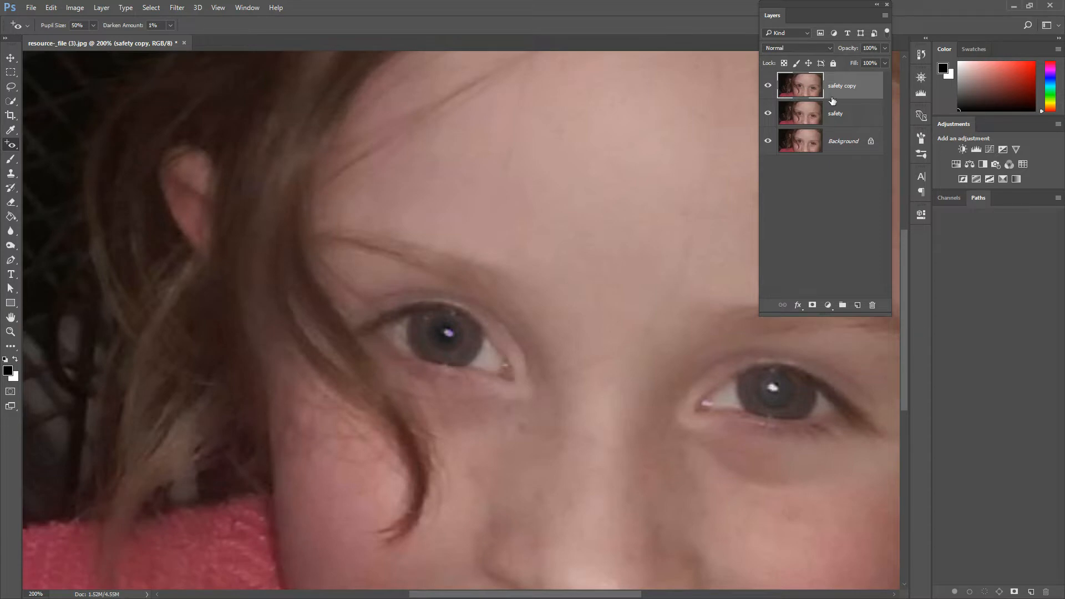
Step: Hide the safety copy layer and correct the left-side eye on the safety layer with a 50% darken amount
click(765, 84)
click(840, 115)
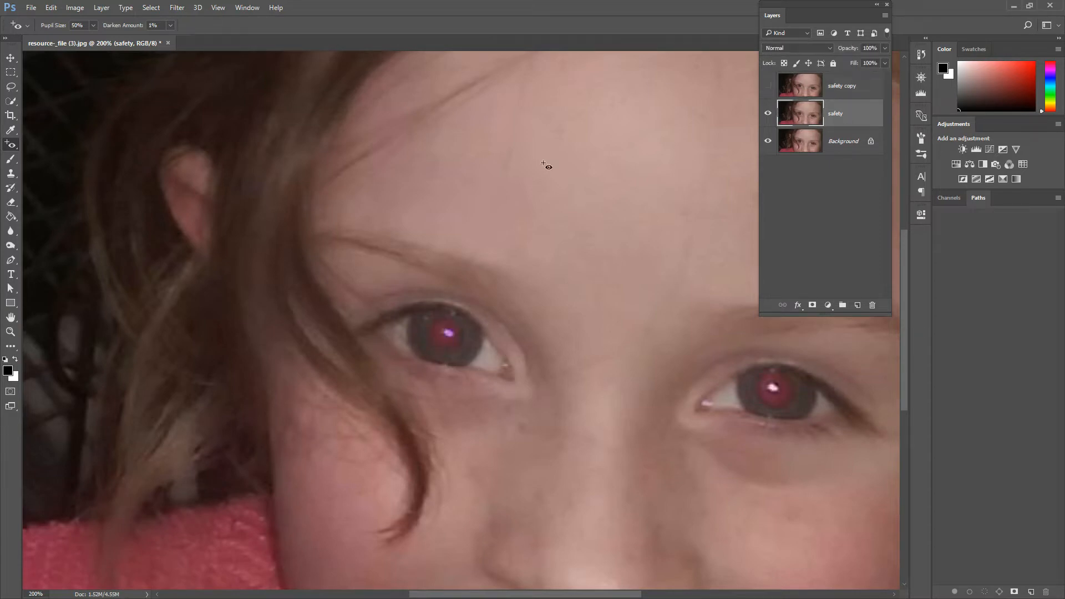
click(159, 26)
text(50)
click(442, 330)
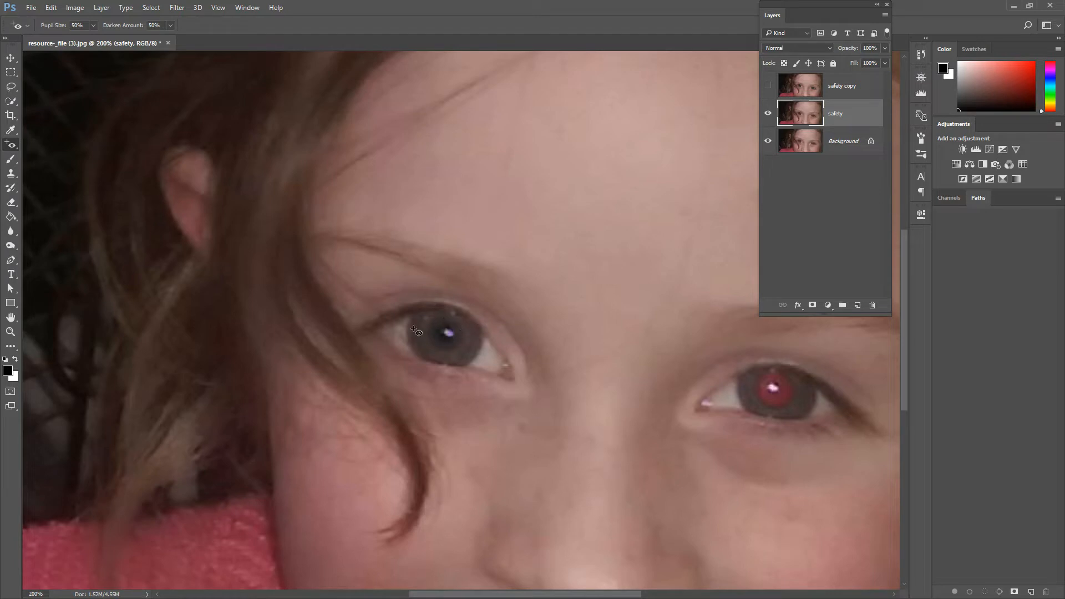
Step: Try a pupil size of 100% on the right-side red eye of the safety layer
click(58, 23)
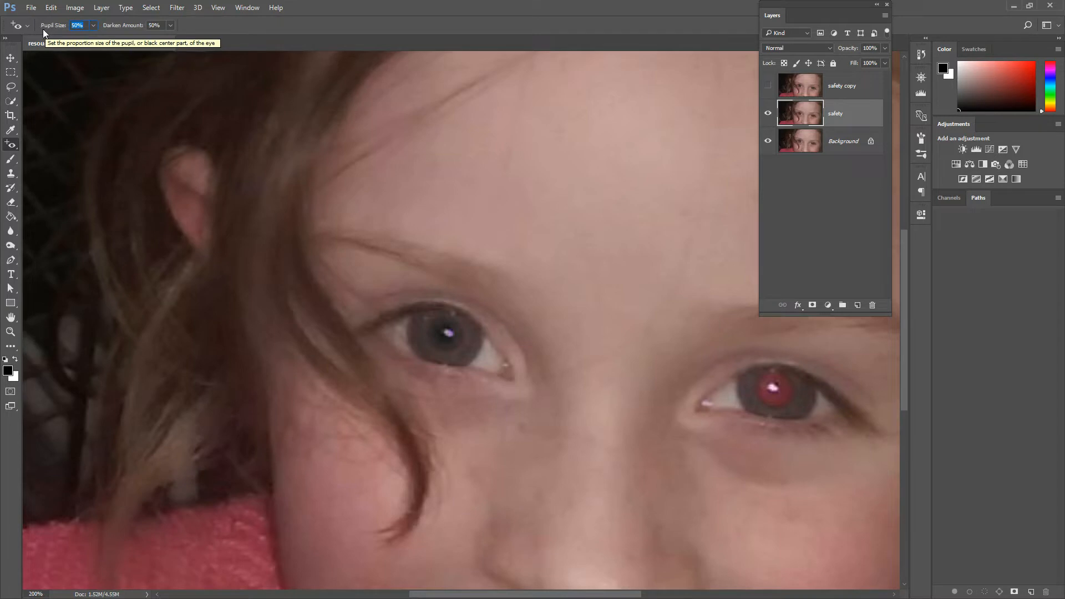
text(100)
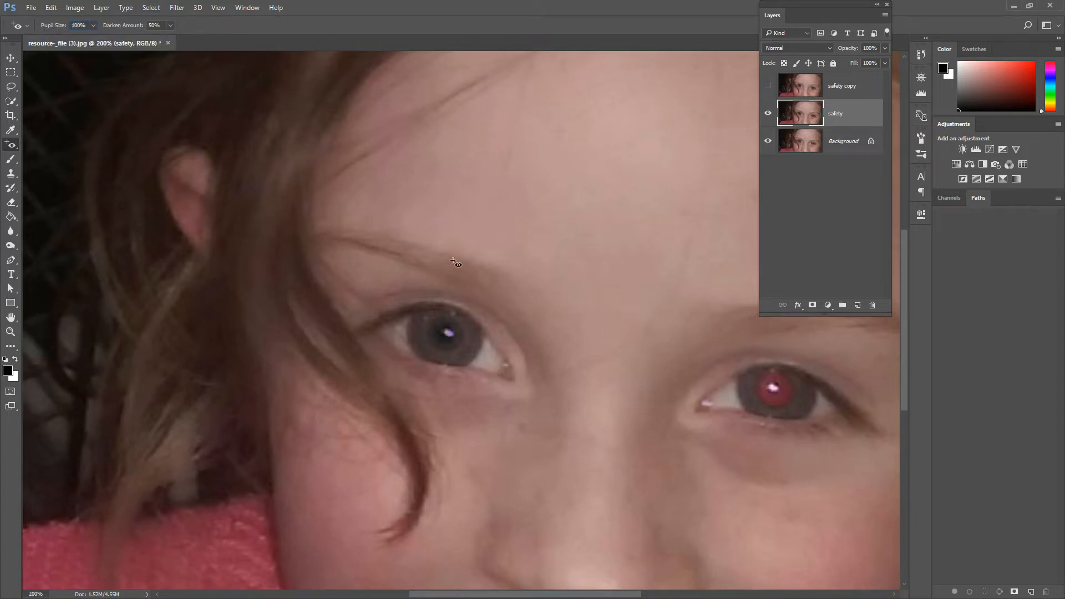
click(789, 392)
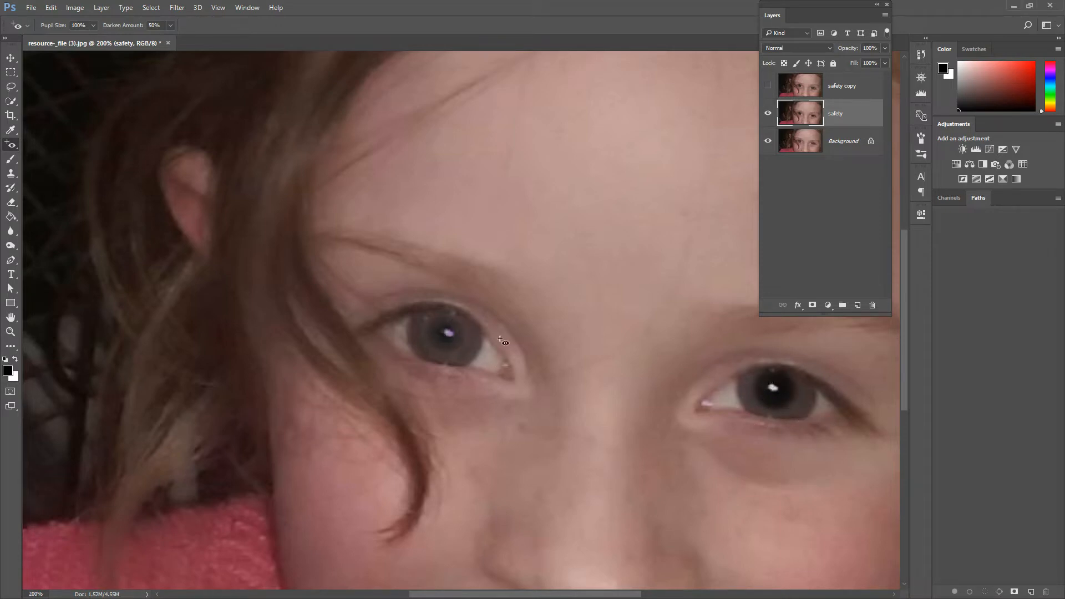
Step: Set the pupil size to 1%, undo the last red eye correction, and correct the right-side eye again
click(93, 26)
click(318, 31)
key(ctrl+z)
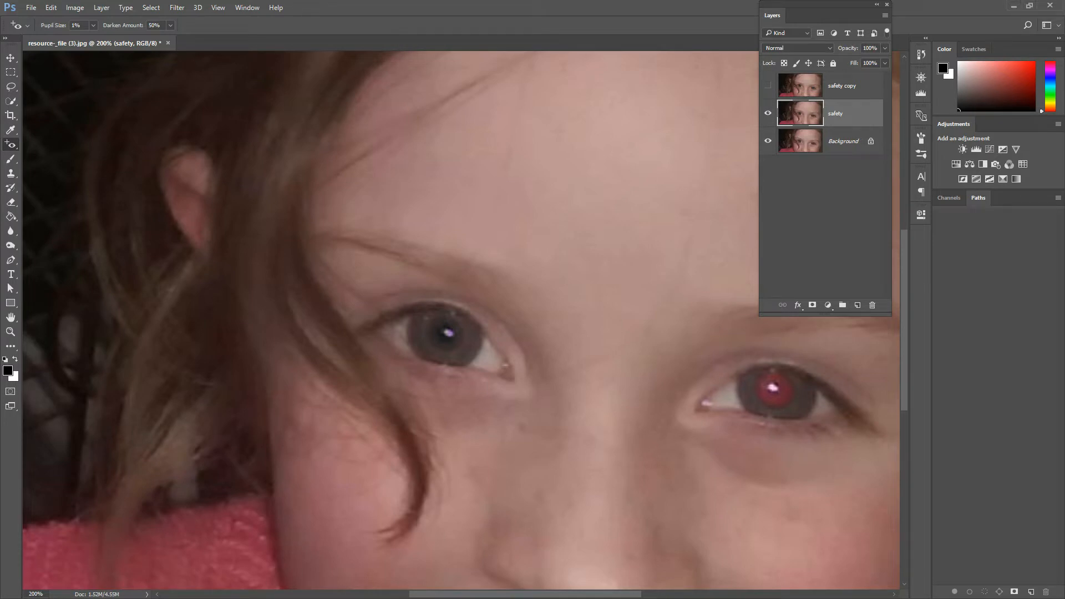
click(772, 392)
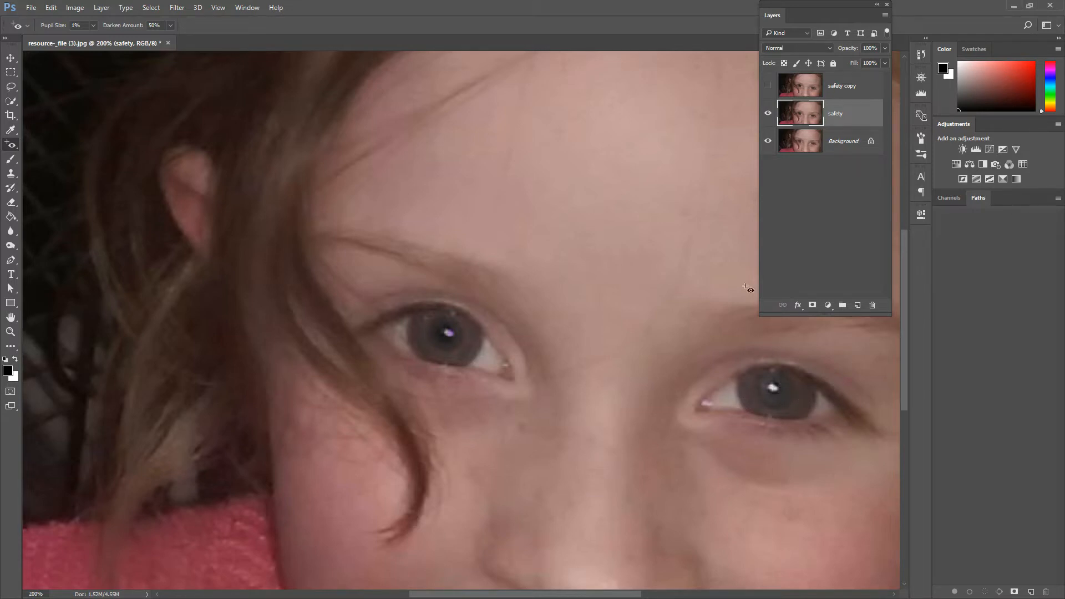
Step: Hide the safety layer, duplicate the Background layer, and move the duplicate to the top of the layer stack
click(768, 113)
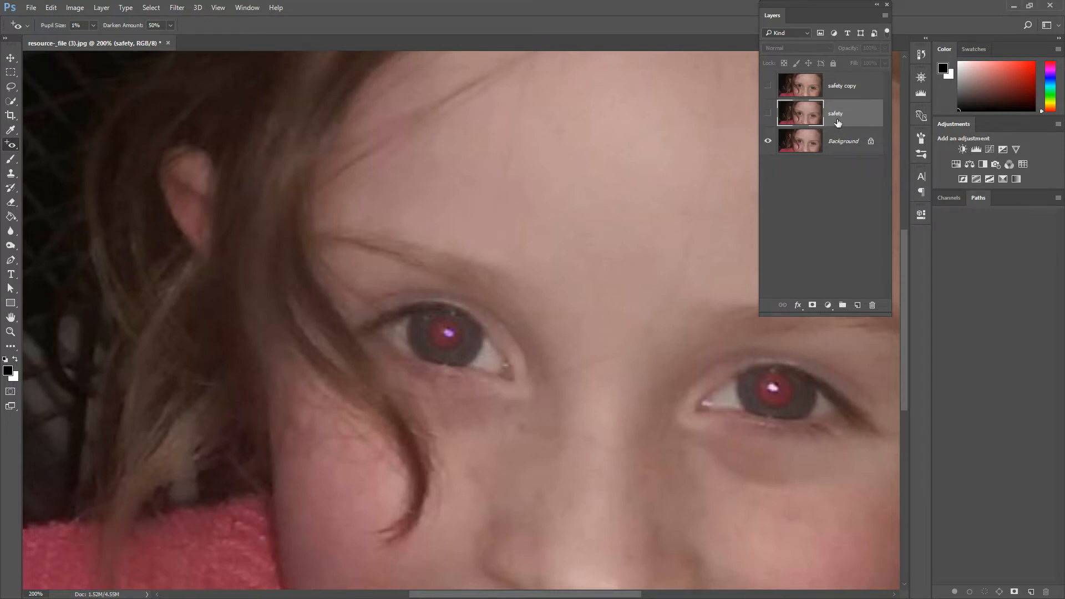
click(840, 145)
key(ctrl+j)
drag(840, 143, 826, 86)
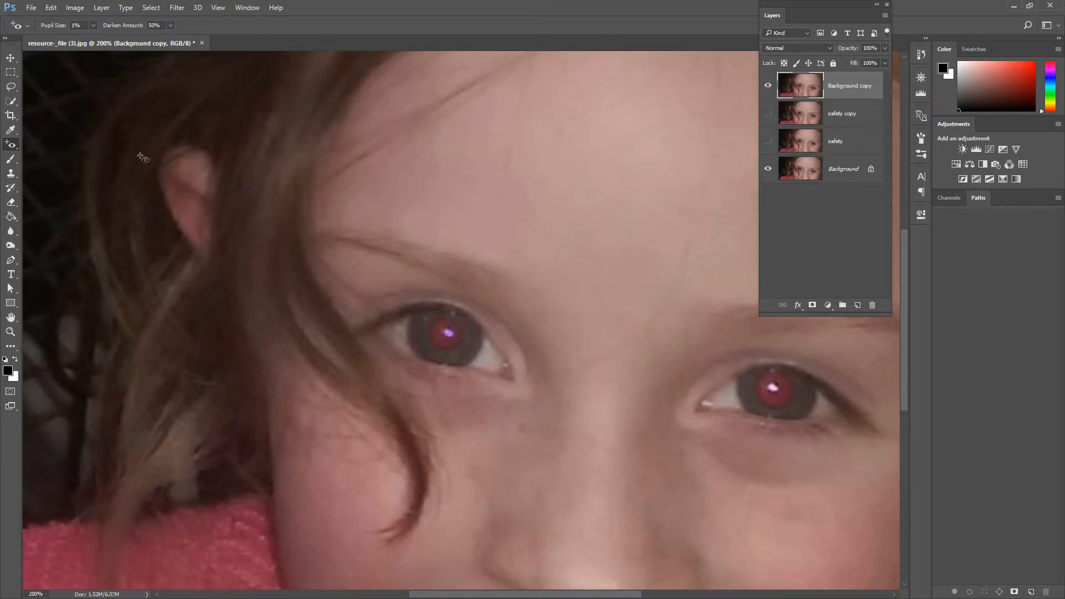
Step: Try correcting both red eyes on the new top layer with a 50% pupil size, and undo both corrections
click(76, 25)
text(50)
click(444, 340)
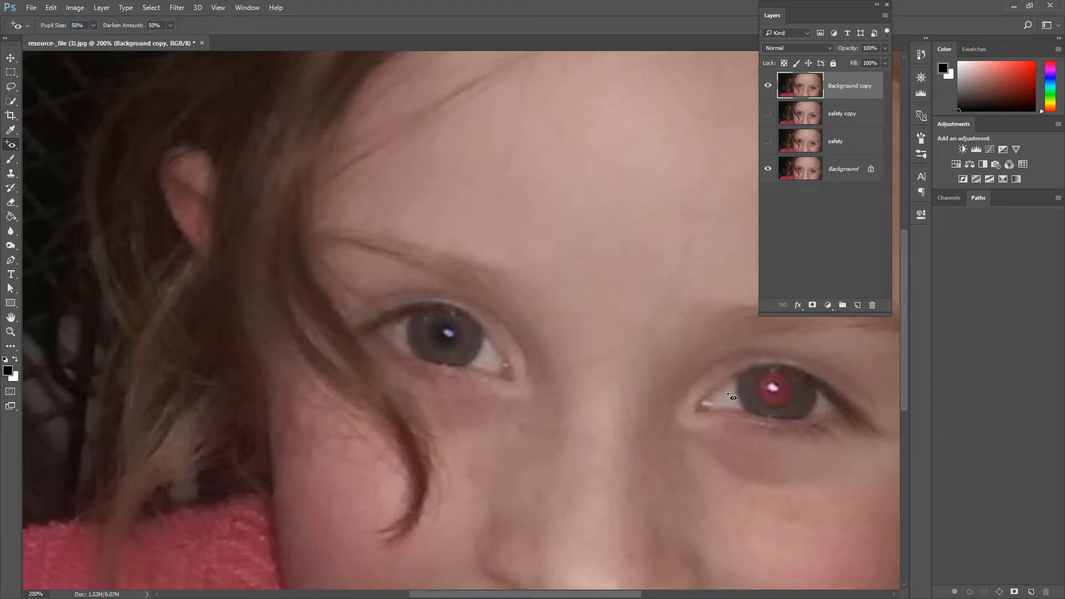
click(783, 395)
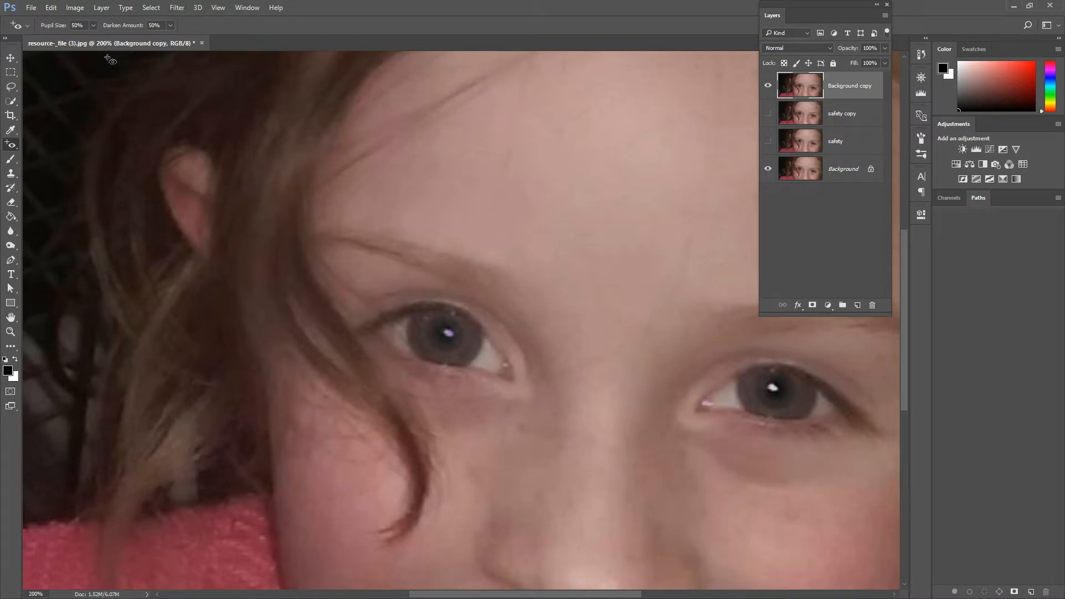
key(ctrl+z)
key(ctrl+z)
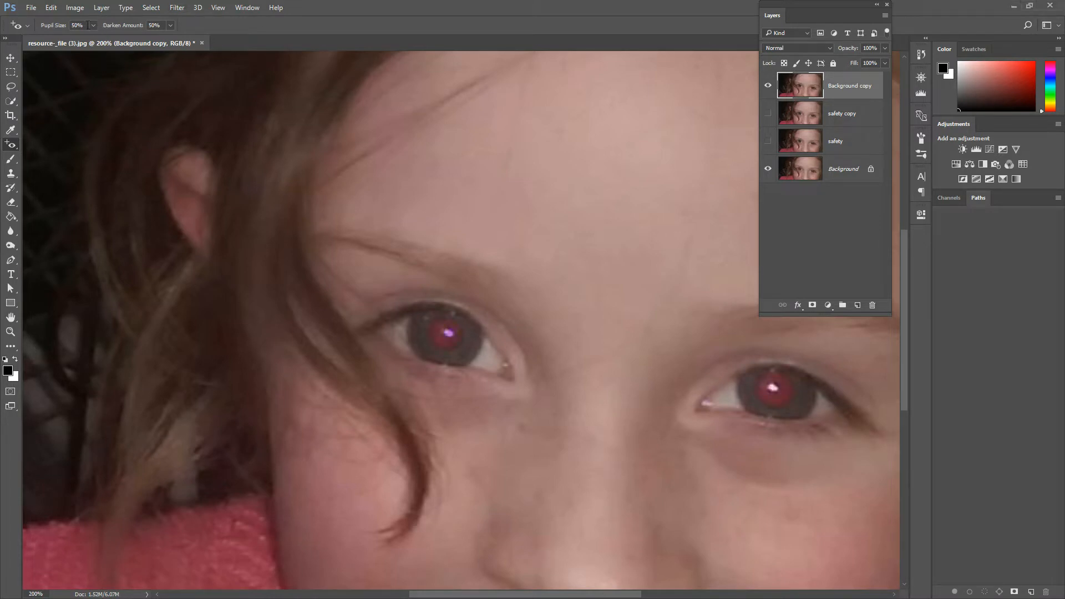
Step: Set pupil size and darken amount to 100% and remove the red eye from both eyes on the Background copy layer
double_click(78, 25)
text(100)
key(Tab)
text(100)
key(Return)
click(456, 345)
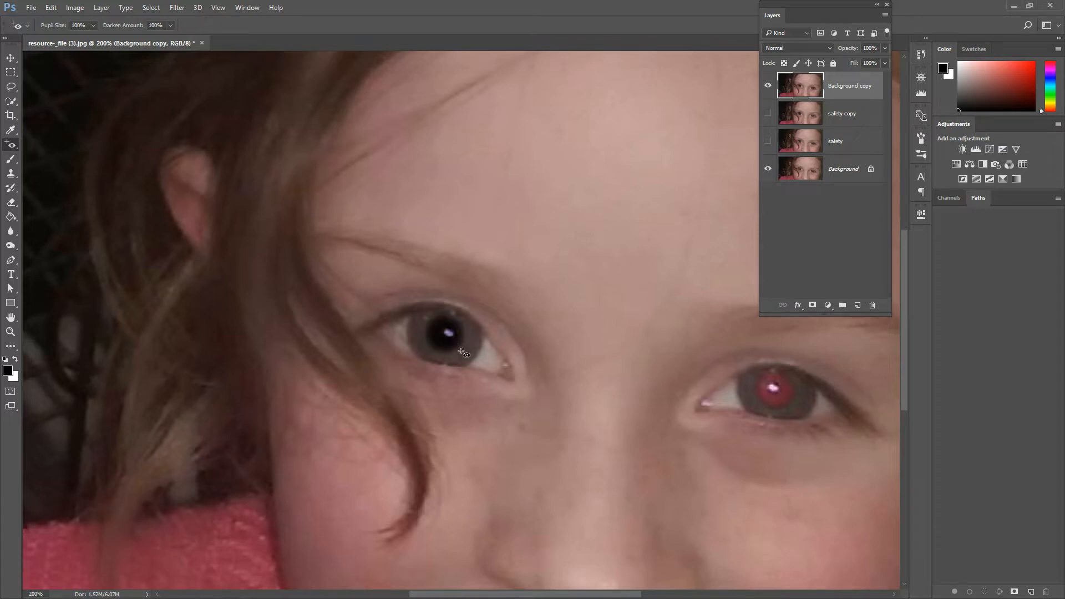
click(769, 397)
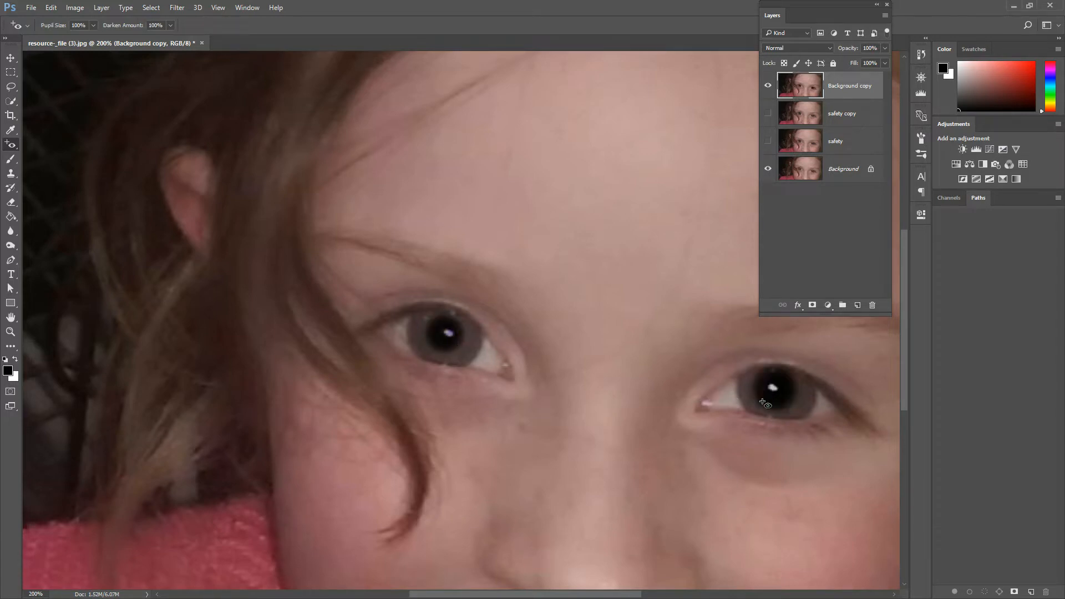
Step: Compare the red eye corrections on the Background copy, safety copy and safety layers by toggling their visibility
key(ctrl+minus)
key(ctrl+minus)
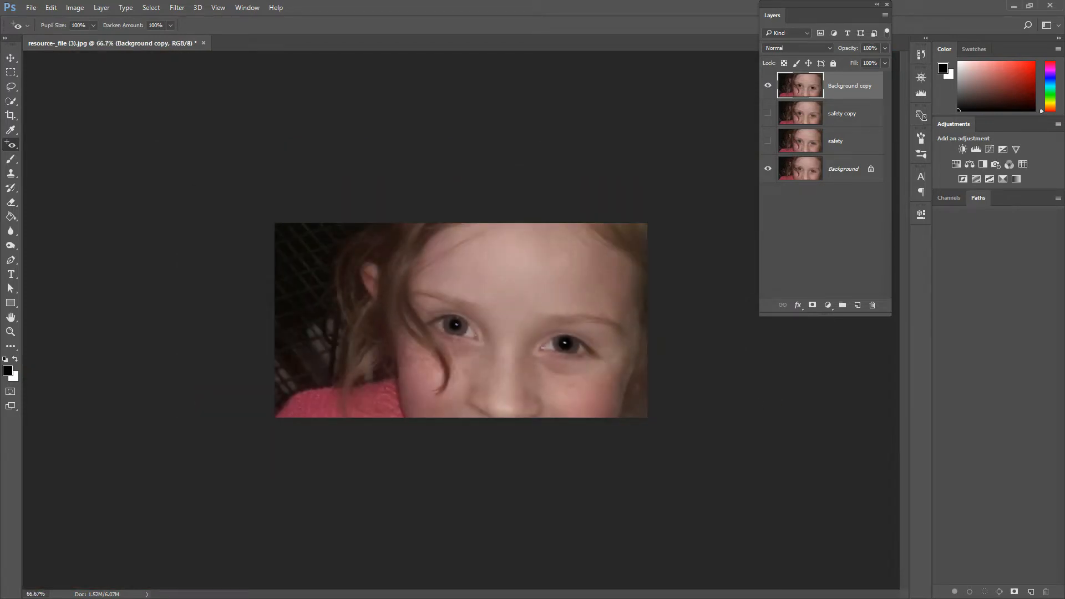
click(768, 114)
click(769, 86)
click(769, 86)
click(769, 86)
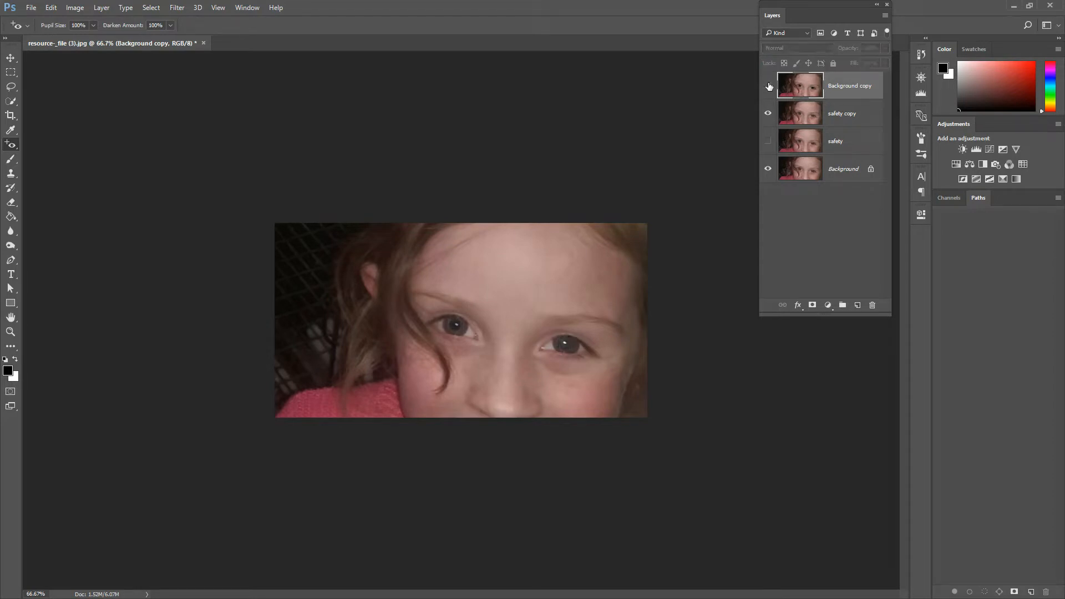
click(769, 86)
click(767, 140)
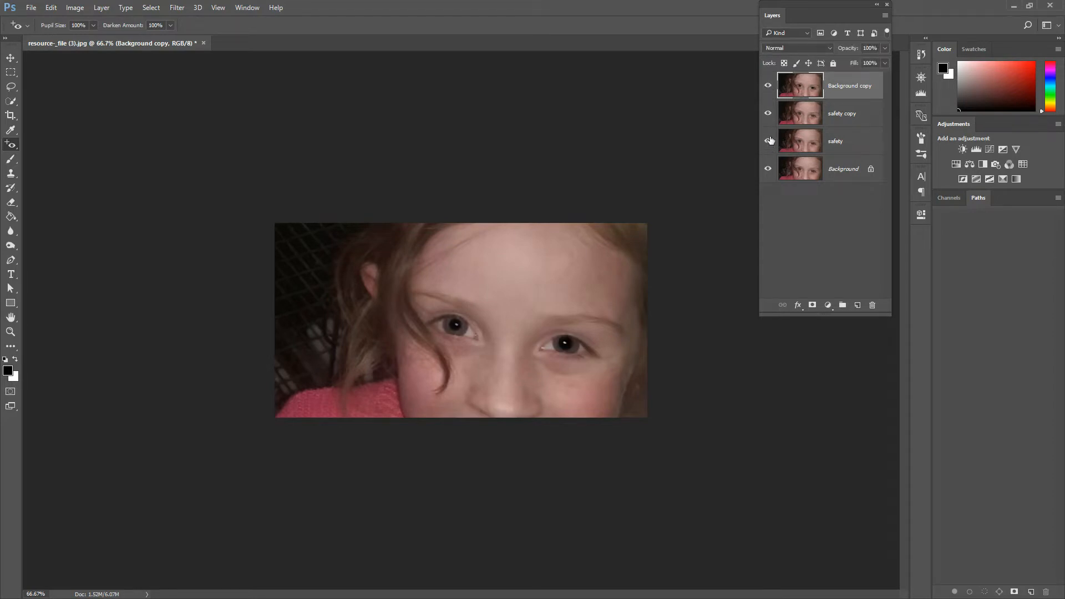
click(767, 114)
click(768, 86)
click(769, 86)
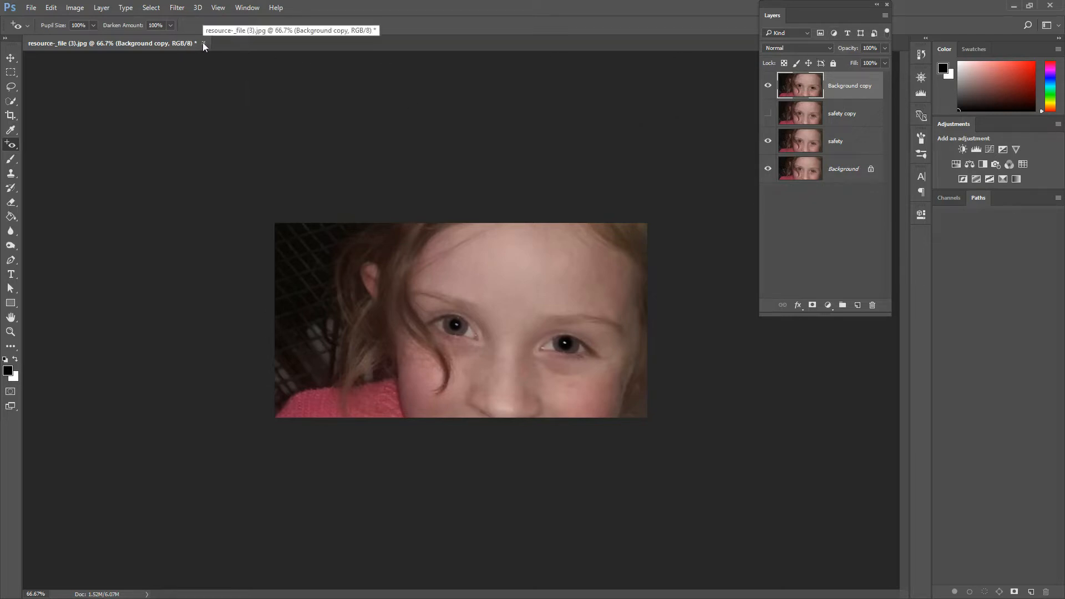
Step: Open the images resource 1 (1), resource 1 (2) and resource-_file (4) together from the L7 images folder
click(31, 7)
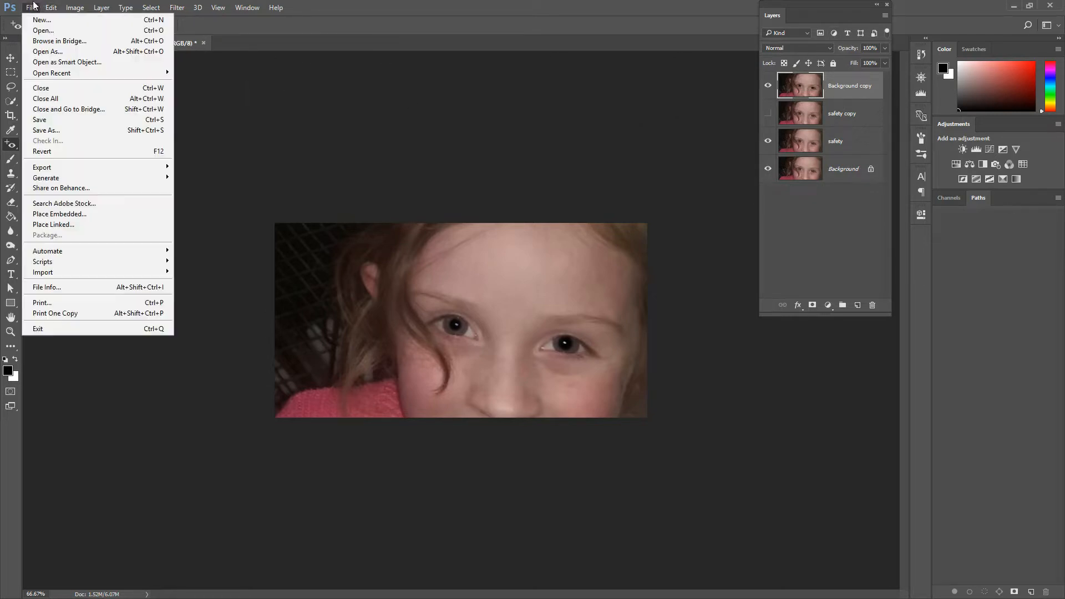
click(38, 31)
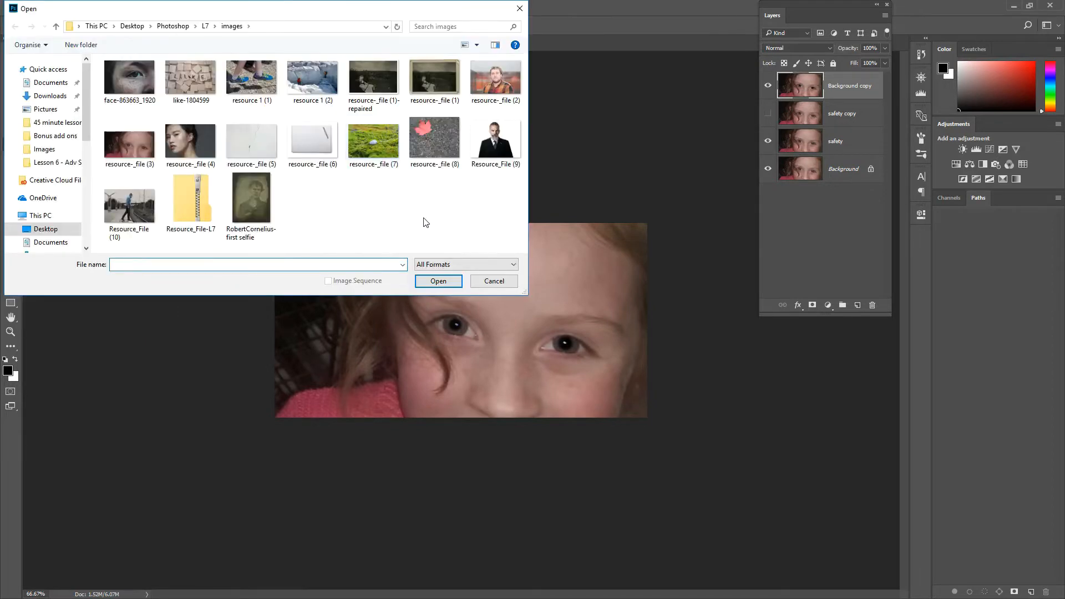
click(187, 141)
ctrl+click(266, 87)
ctrl+click(311, 86)
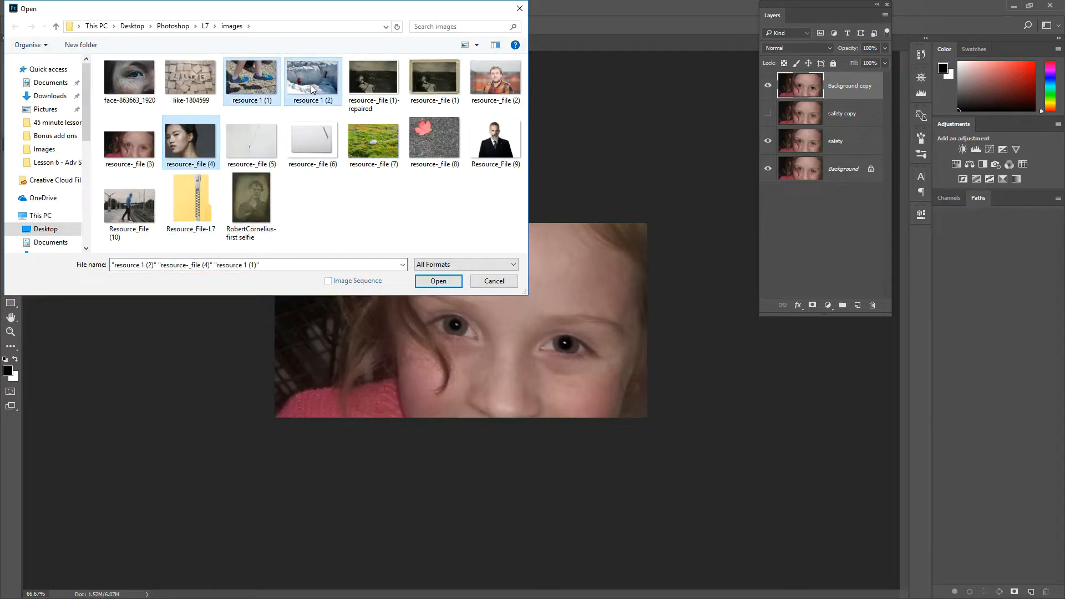
click(438, 281)
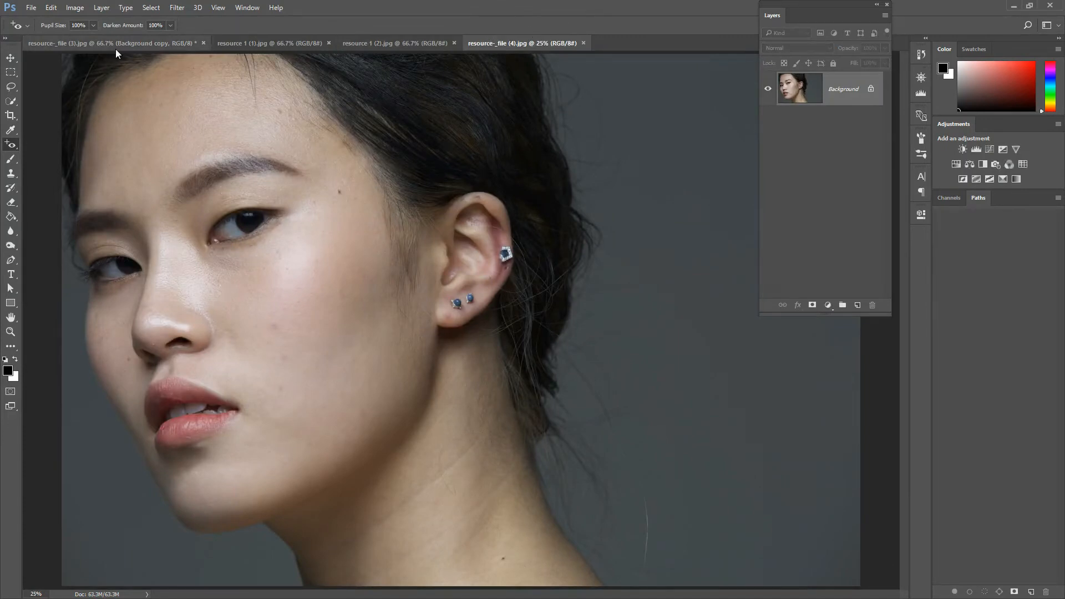
Step: Close the girl's portrait, resource-_file (3).jpg, without saving its changes
click(117, 47)
click(203, 43)
click(534, 229)
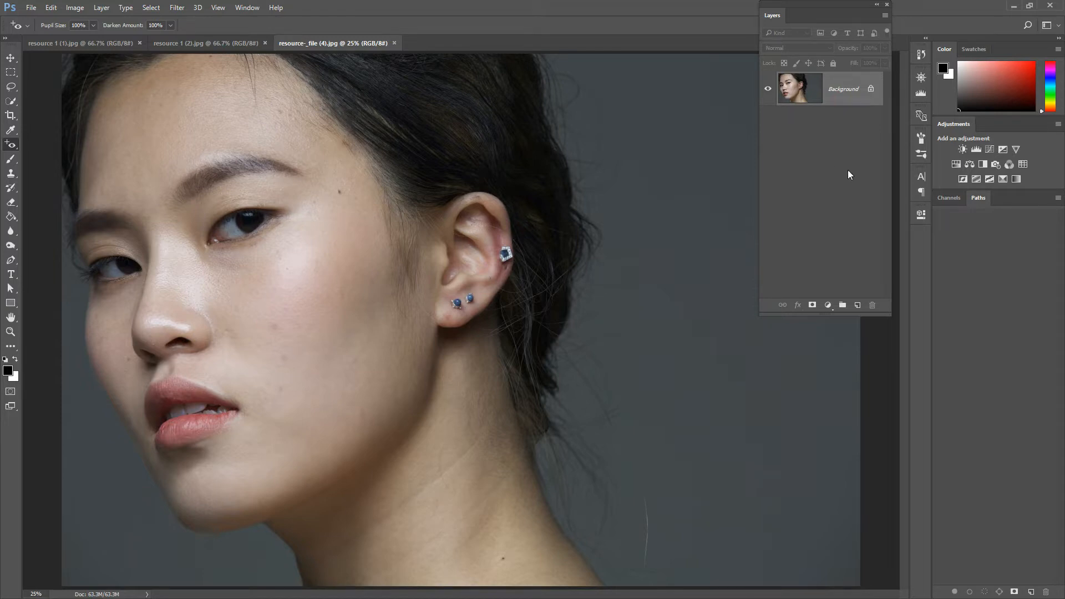
Step: Choose the Spot Healing Brush Tool, duplicate the woman's Background layer, name the copy "safety" and make it active
right_click(11, 145)
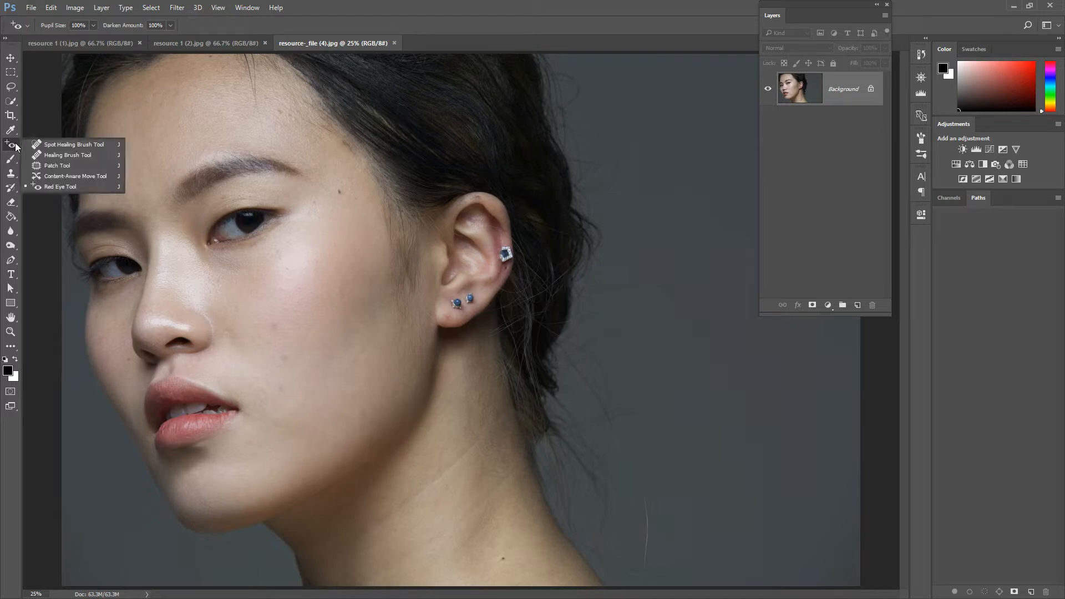
click(58, 147)
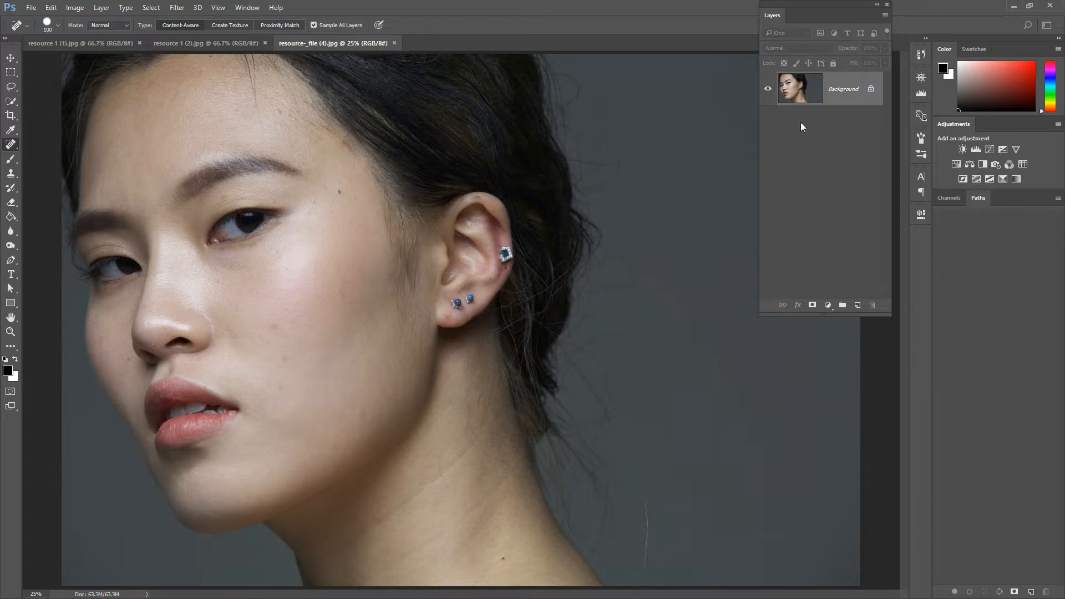
drag(842, 87, 859, 304)
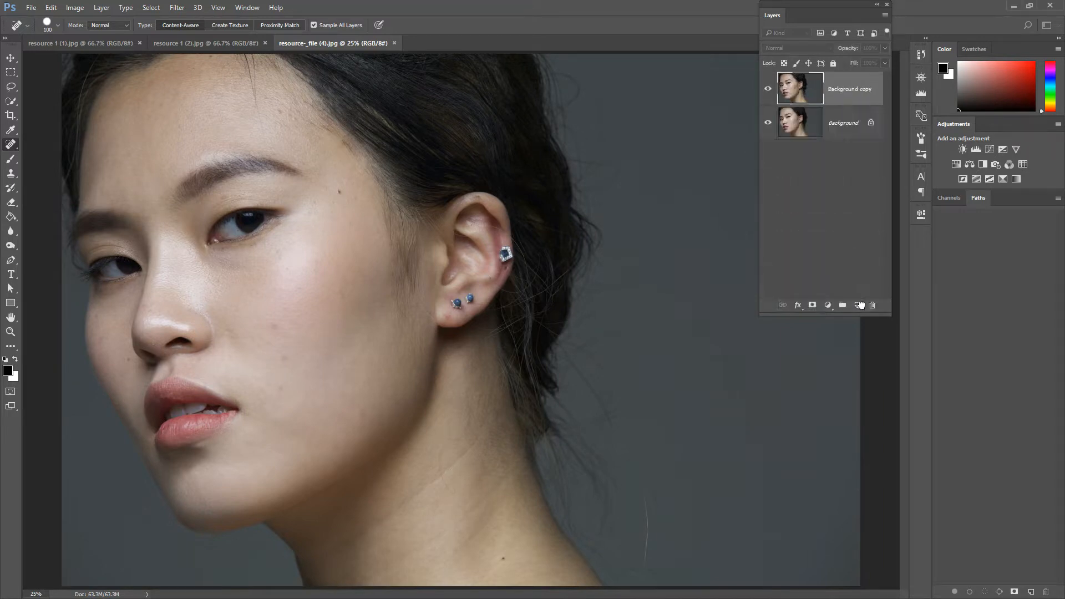
double_click(851, 89)
text(safety)
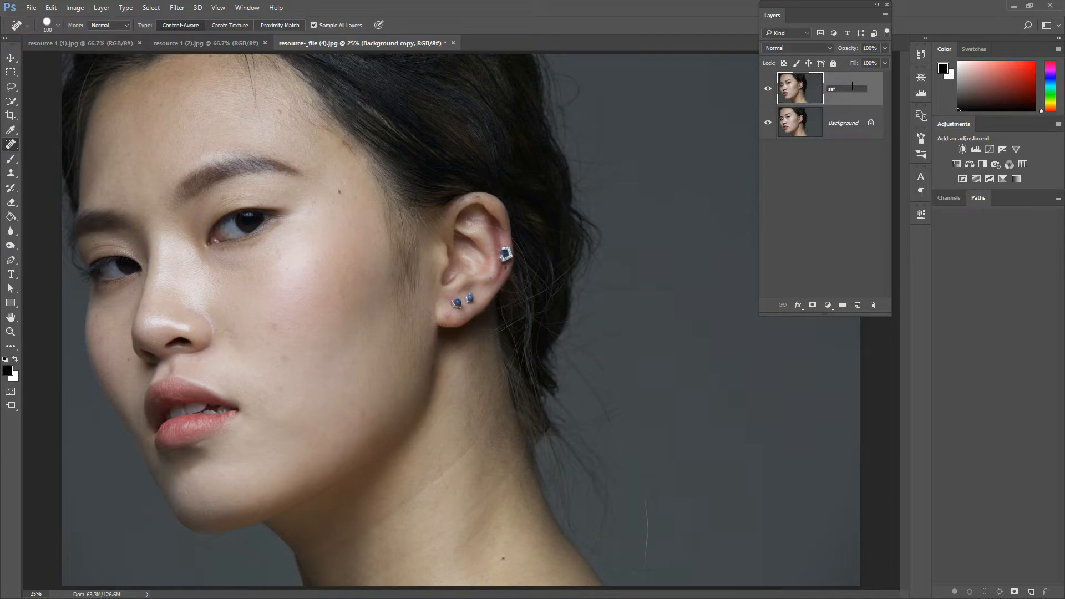
click(827, 202)
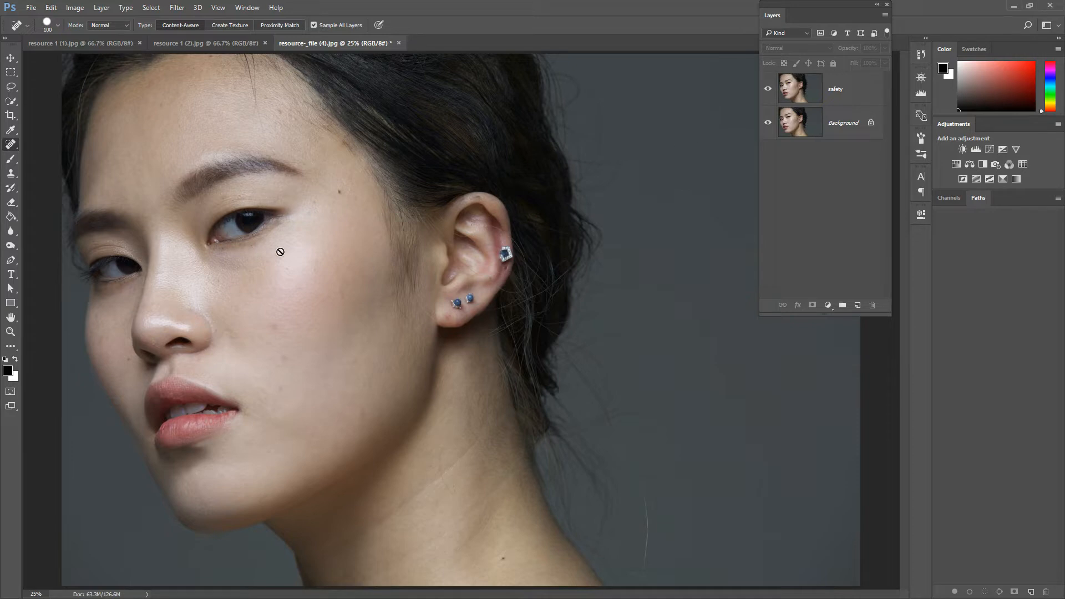
click(851, 95)
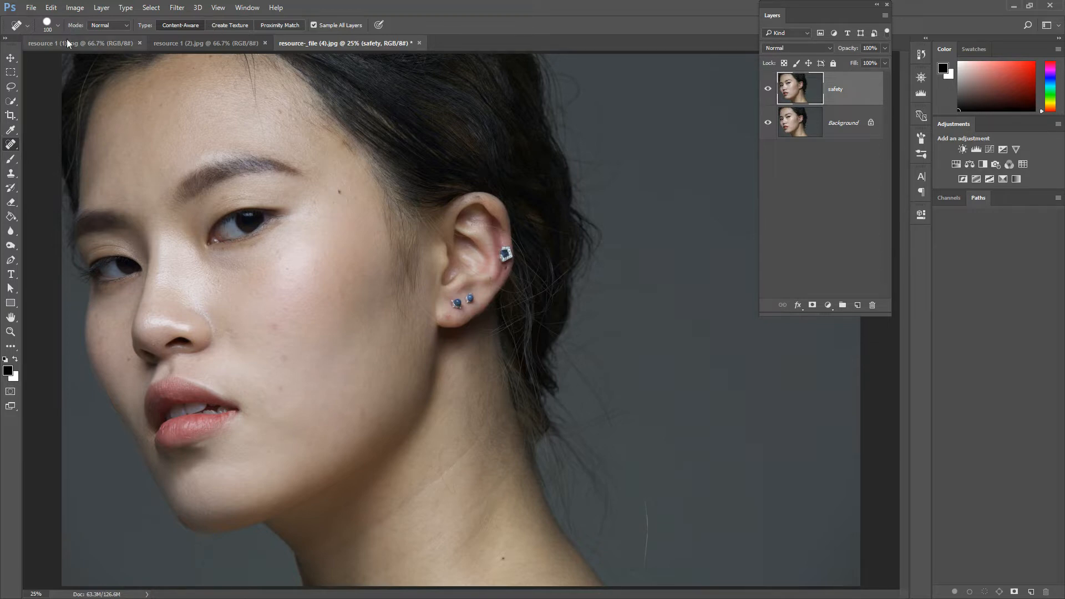
Step: Lower the hardness of the Spot Healing Brush and reduce the brush size to 80 px
click(58, 26)
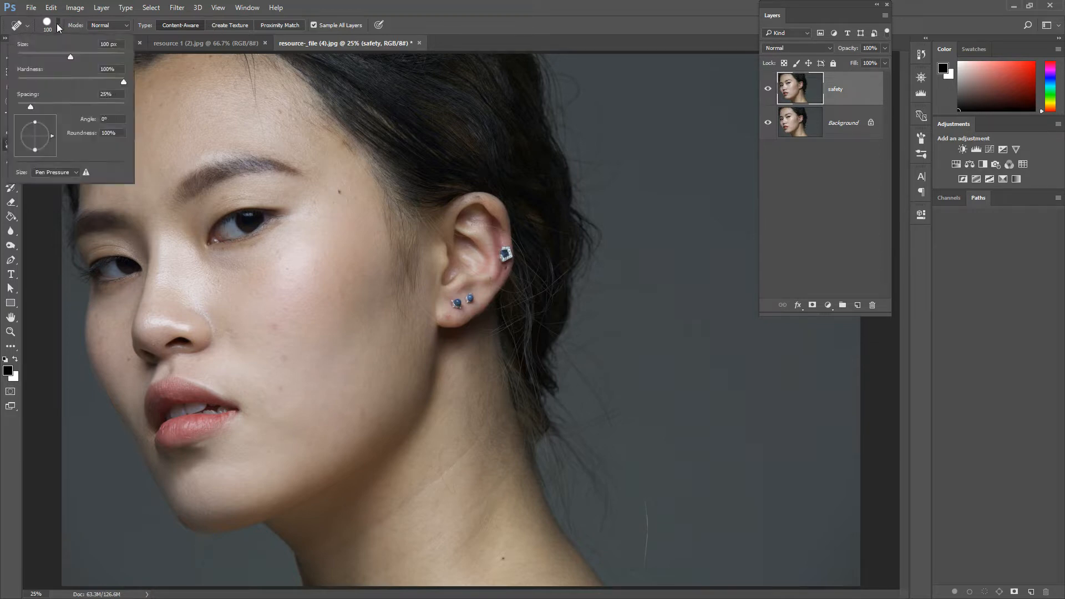
click(28, 80)
drag(26, 83, 70, 83)
click(554, 24)
key(bracketleft)
key(bracketright)
key(bracketright)
key(bracketright)
key(bracketright)
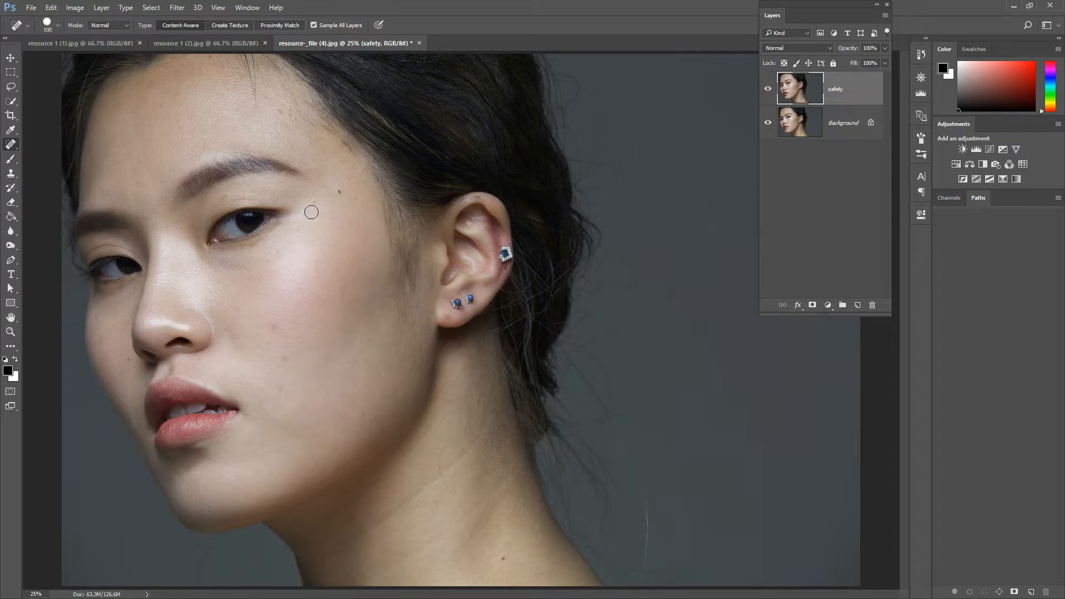
key(bracketleft)
key(bracketleft)
key(bracketleft)
Step: Heal the reddish blemishes on the middle of the woman's cheek beside the nose
key(ctrl+plus)
key(ctrl+plus)
key(ctrl+plus)
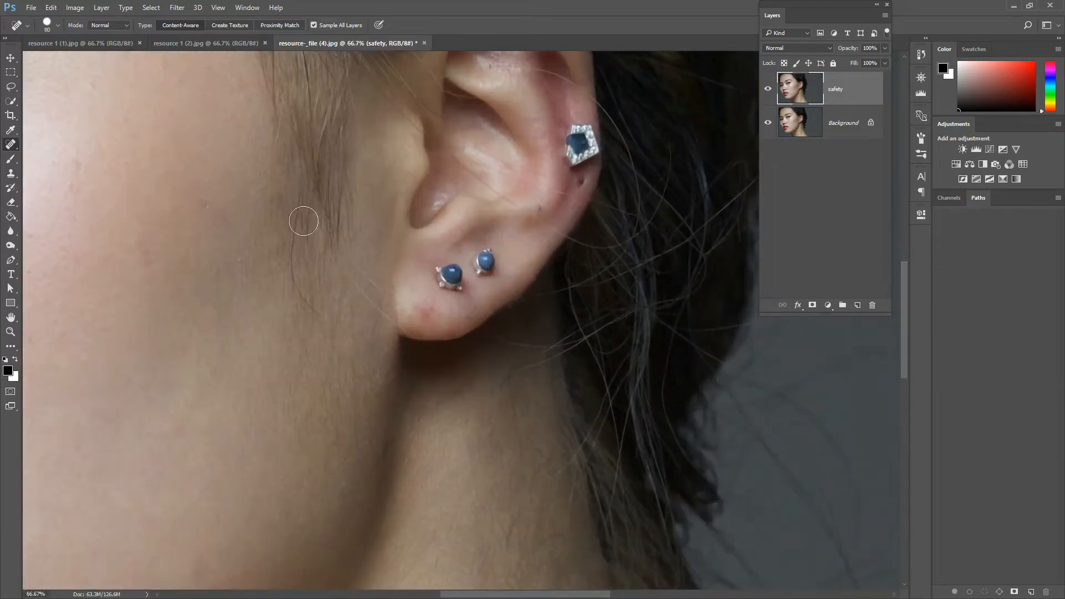
drag(200, 219, 495, 175)
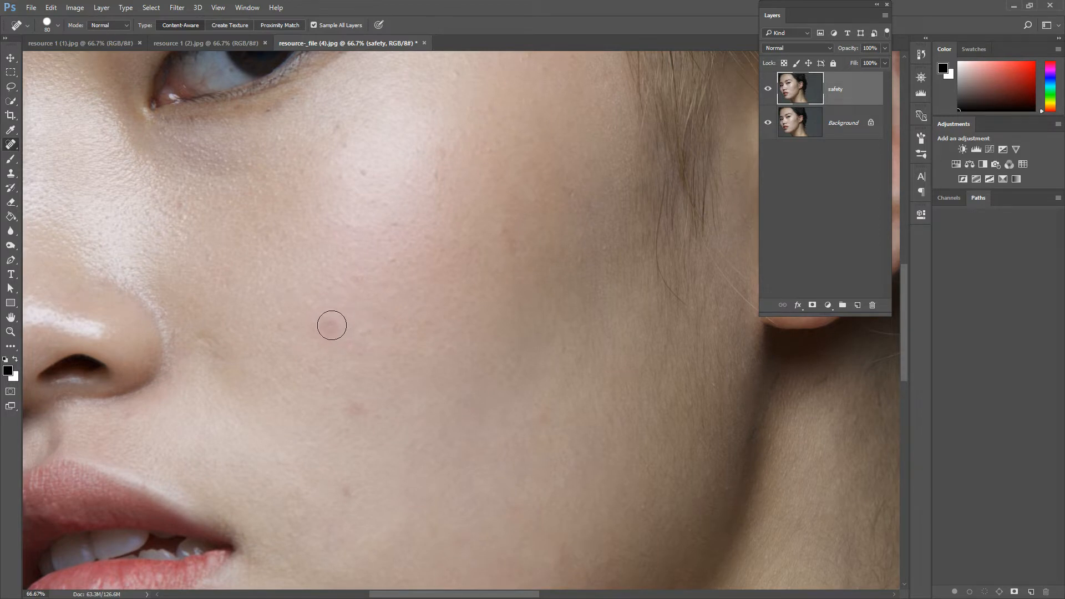
click(332, 325)
click(330, 326)
click(357, 410)
click(313, 368)
click(286, 330)
Step: Gradually reduce the brush to 40 px while healing the small spots on the upper cheek below the eye
key(bracketleft)
key(bracketleft)
click(363, 171)
click(342, 179)
click(349, 159)
key(bracketleft)
click(343, 127)
click(446, 183)
key(bracketleft)
click(234, 255)
Step: Heal the small marks along the skin directly beneath the lower eyelid
drag(297, 160, 421, 288)
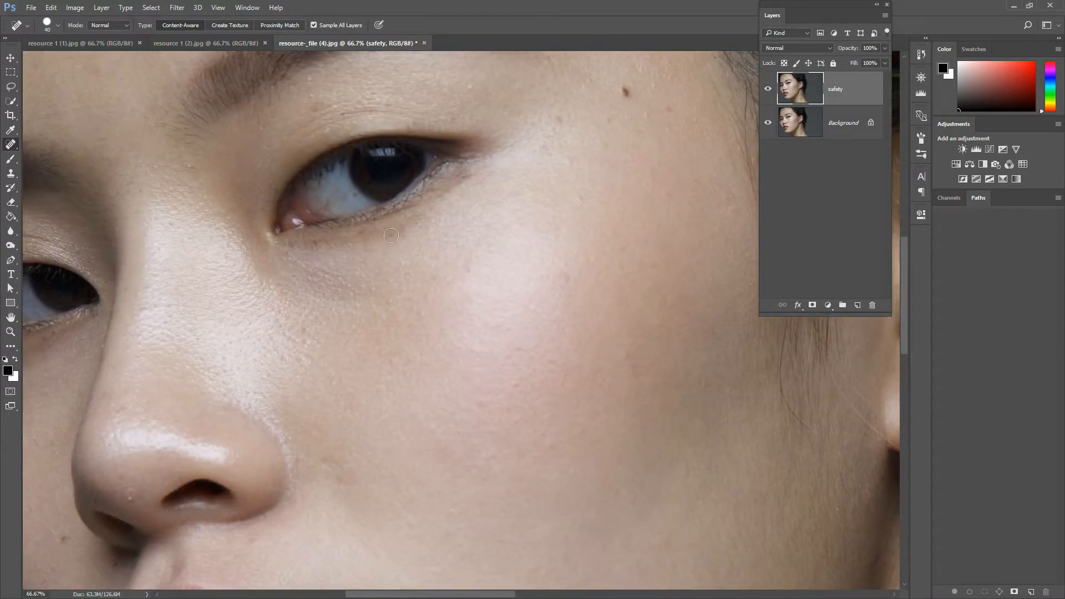
click(421, 227)
click(316, 244)
click(292, 249)
Step: Reduce the brush to about 25 px and heal the dark spots on the far cheek beside the nose and lips
key(bracketleft)
key(bracketleft)
drag(465, 375, 618, 102)
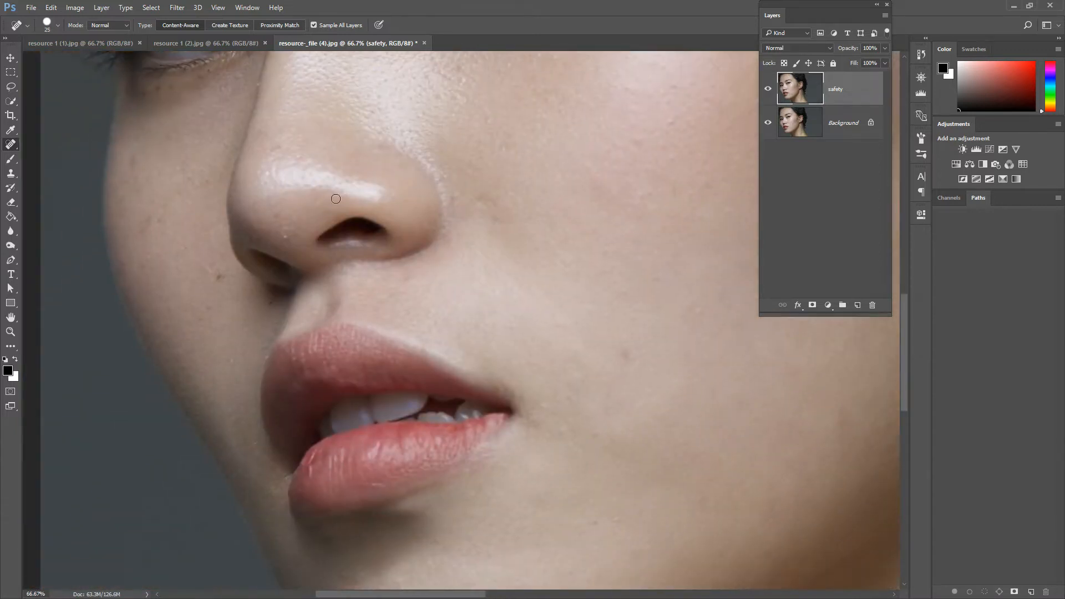
key(bracketright)
click(221, 276)
key(bracketleft)
click(199, 324)
Step: Heal the small bump on the chin below the lower lip
drag(627, 336, 526, 188)
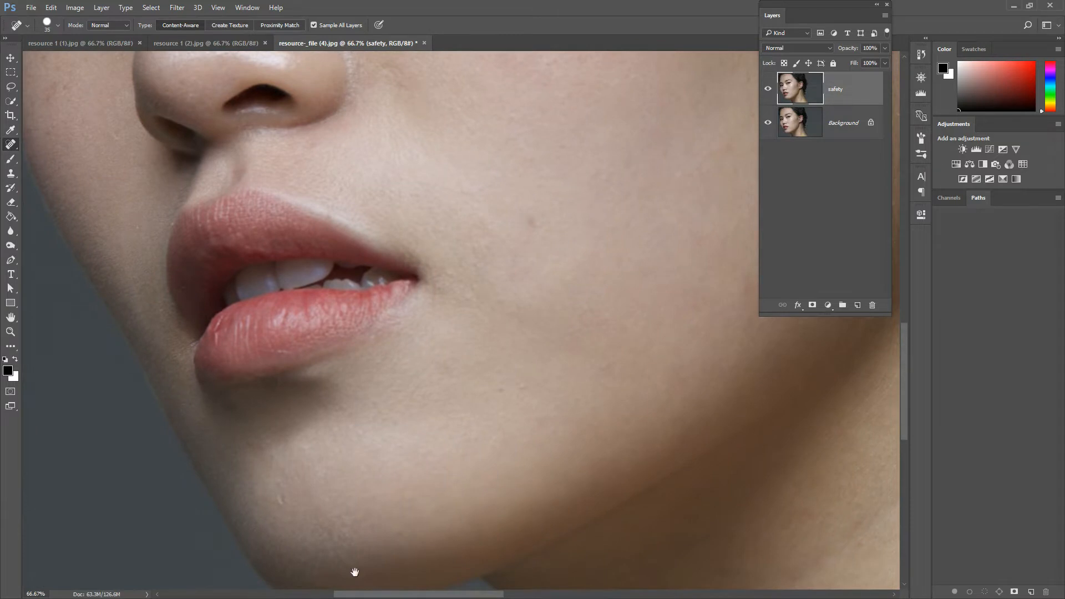
key(bracketright)
click(283, 500)
key(bracketleft)
Step: Heal the brown spots on the forehead and paint out the loose hair strands hanging over it
drag(594, 209, 554, 315)
drag(563, 191, 518, 443)
mouse_move(555, 166)
mouse_down()
mouse_move(561, 332)
mouse_move(480, 442)
mouse_move(440, 395)
mouse_up()
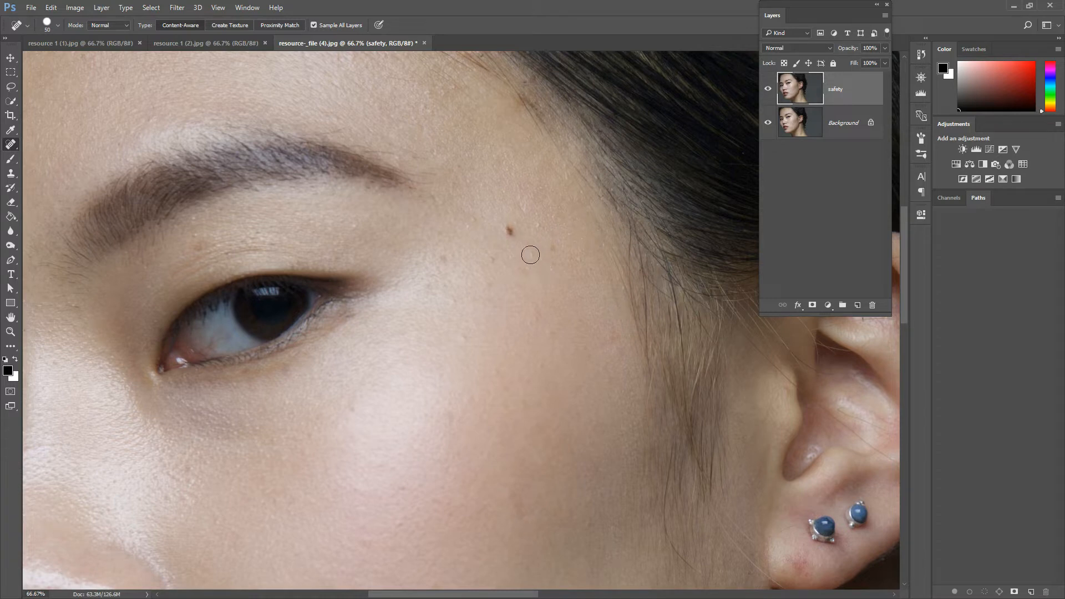
key(bracketleft)
drag(414, 404, 578, 309)
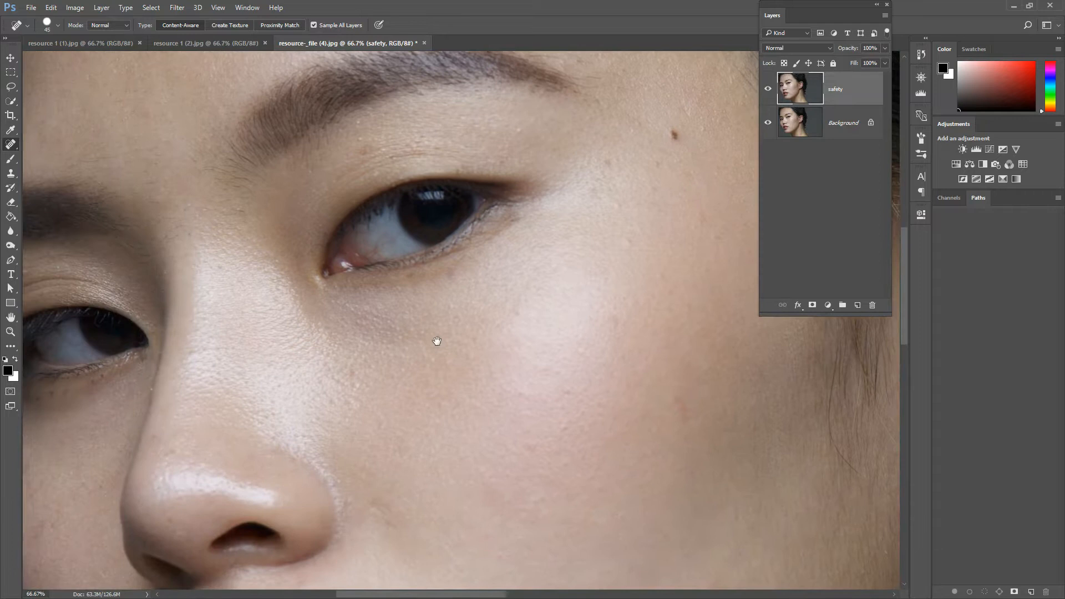
drag(437, 340, 393, 398)
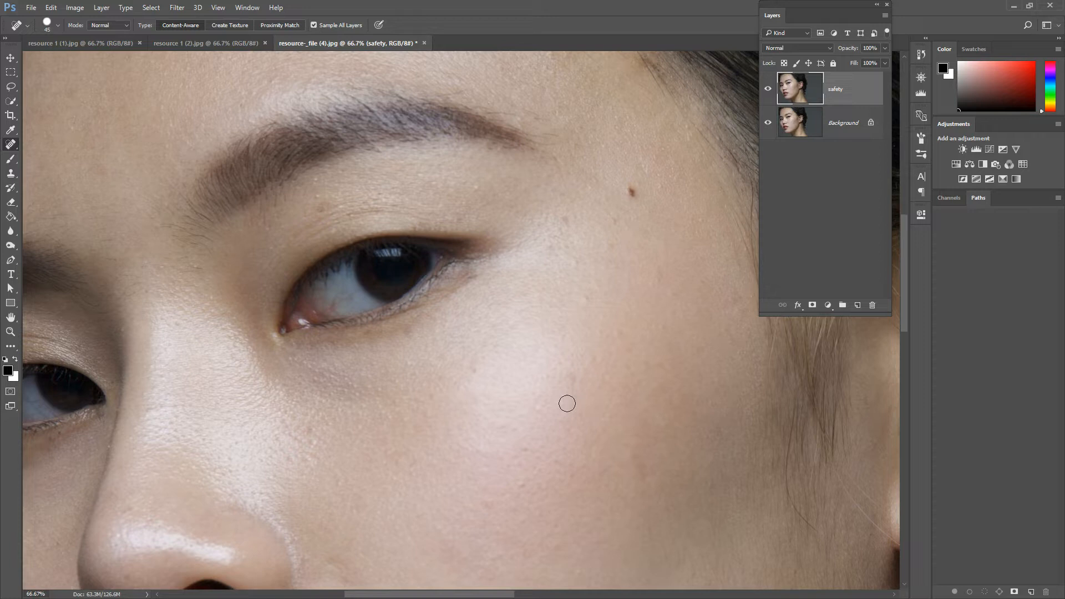
drag(544, 273, 560, 385)
drag(526, 235, 544, 304)
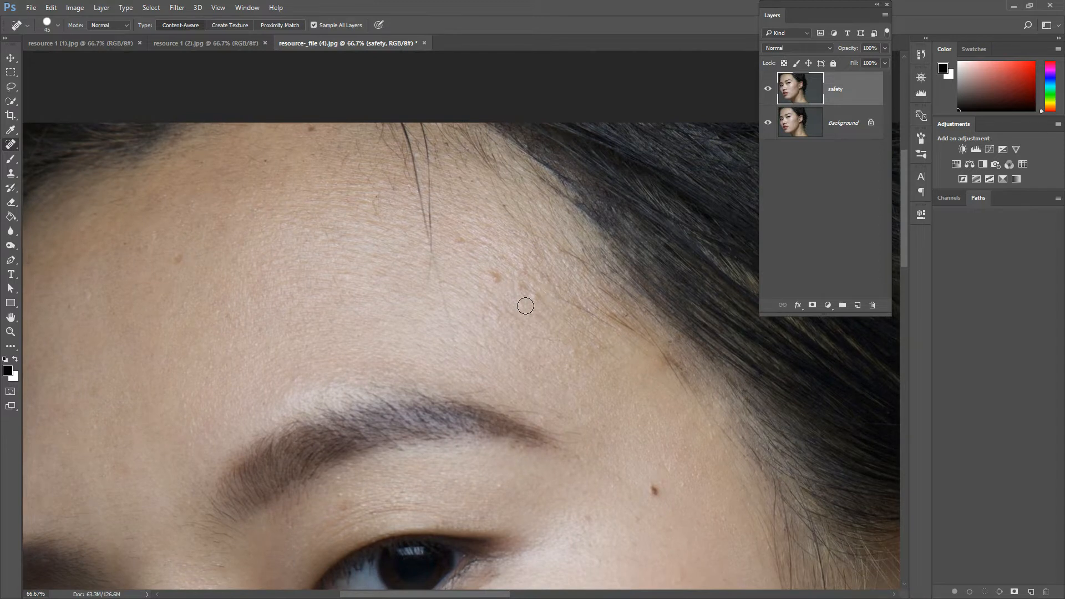
click(178, 257)
click(496, 279)
mouse_move(452, 337)
mouse_down()
mouse_move(428, 254)
mouse_move(439, 266)
mouse_move(429, 304)
mouse_move(453, 332)
mouse_move(428, 269)
mouse_up()
mouse_move(446, 317)
mouse_down()
mouse_move(402, 119)
mouse_move(423, 125)
mouse_move(426, 238)
mouse_move(413, 119)
mouse_up()
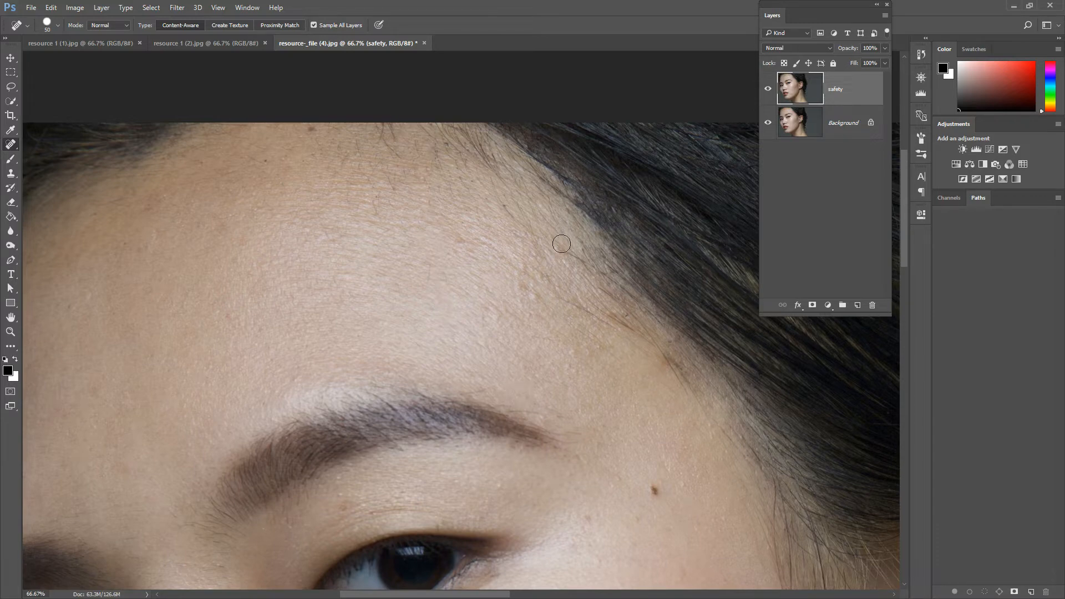
Step: Compare the retouched face with the original by toggling the safety layer's visibility
key(ctrl+minus)
key(ctrl+minus)
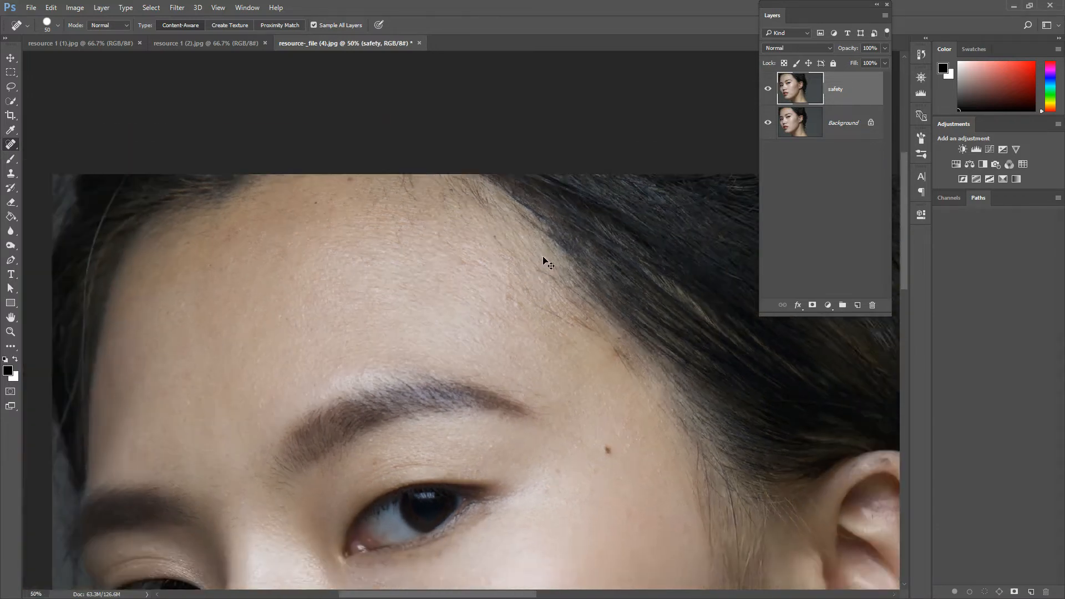
key(ctrl+minus)
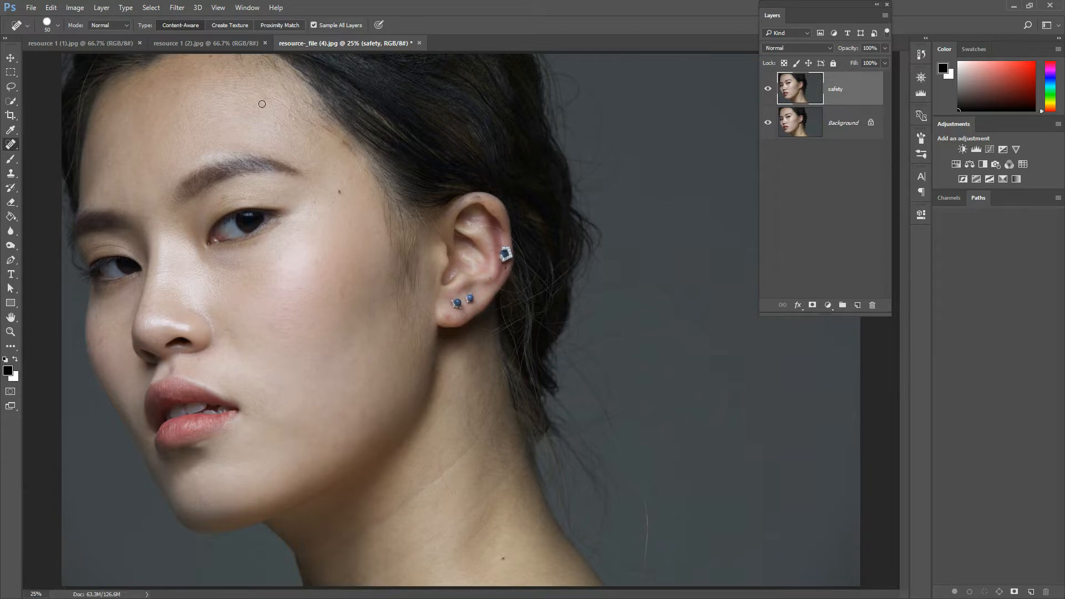
click(768, 90)
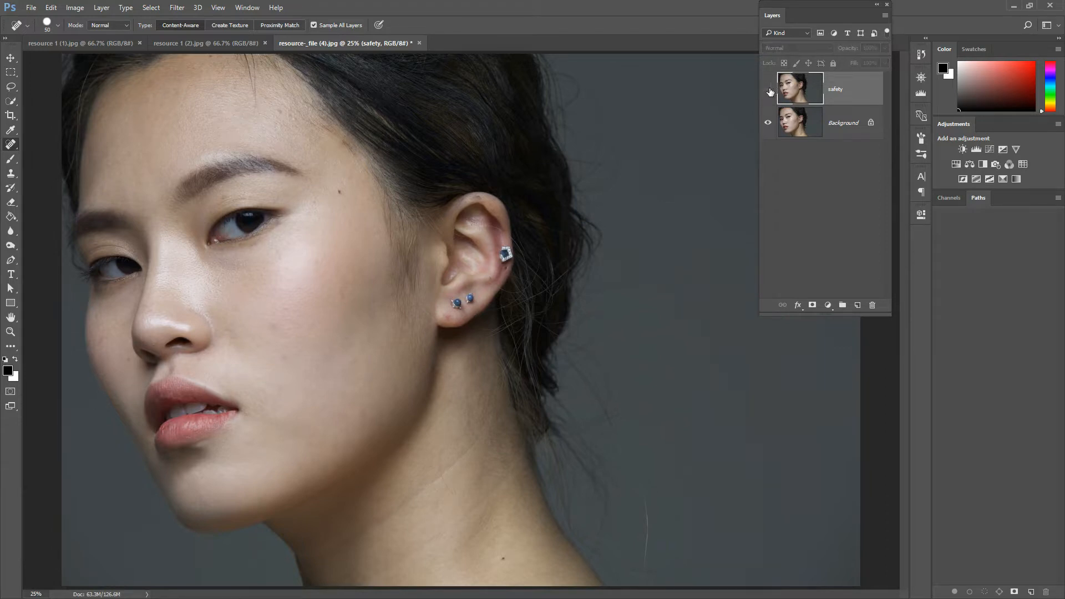
click(769, 91)
click(769, 90)
click(769, 91)
click(768, 90)
click(768, 89)
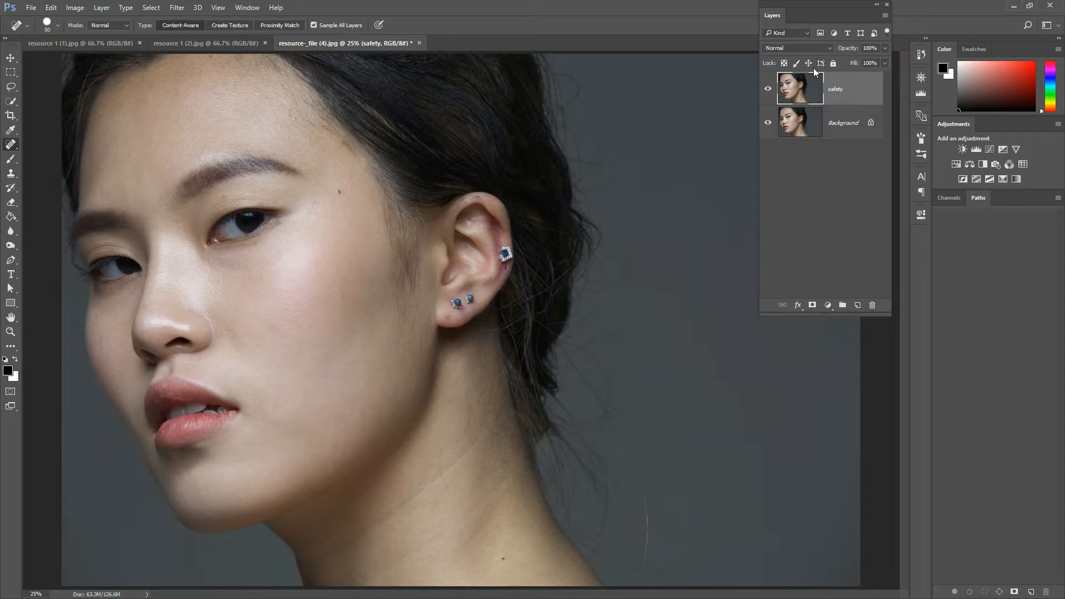
Step: On the safety layer, heal the dark piercing mark below the upper ear's jewelled stud with a 45 px brush
click(847, 119)
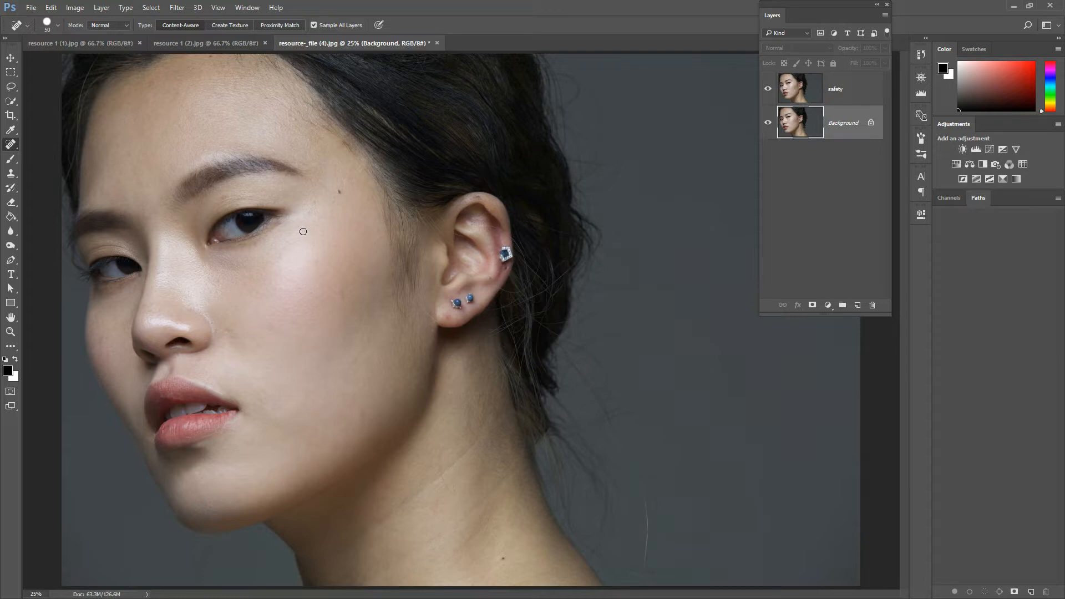
key(ctrl+plus)
key(ctrl+plus)
key(ctrl+plus)
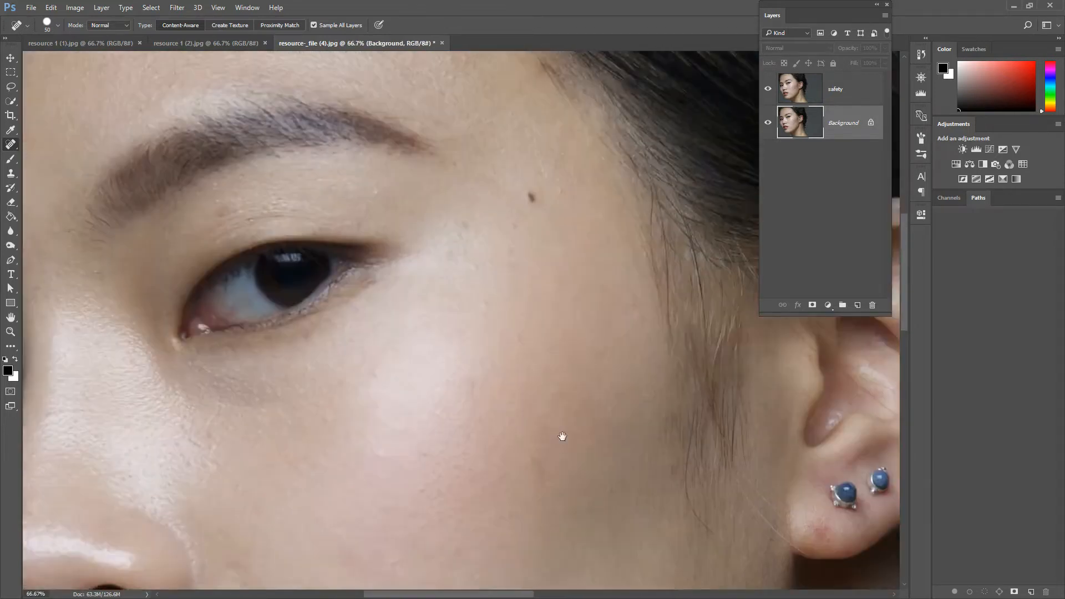
drag(562, 436, 137, 303)
drag(431, 268, 257, 349)
drag(535, 311, 201, 268)
mouse_move(538, 209)
mouse_down()
mouse_move(304, 289)
mouse_move(309, 238)
mouse_up()
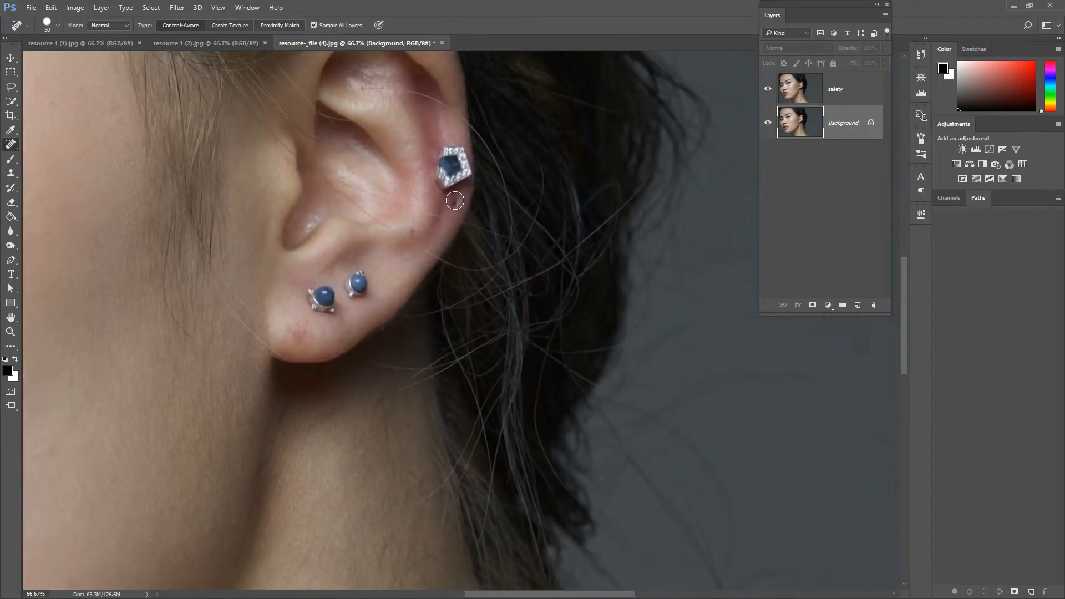
click(847, 89)
key(bracketleft)
click(460, 202)
click(452, 201)
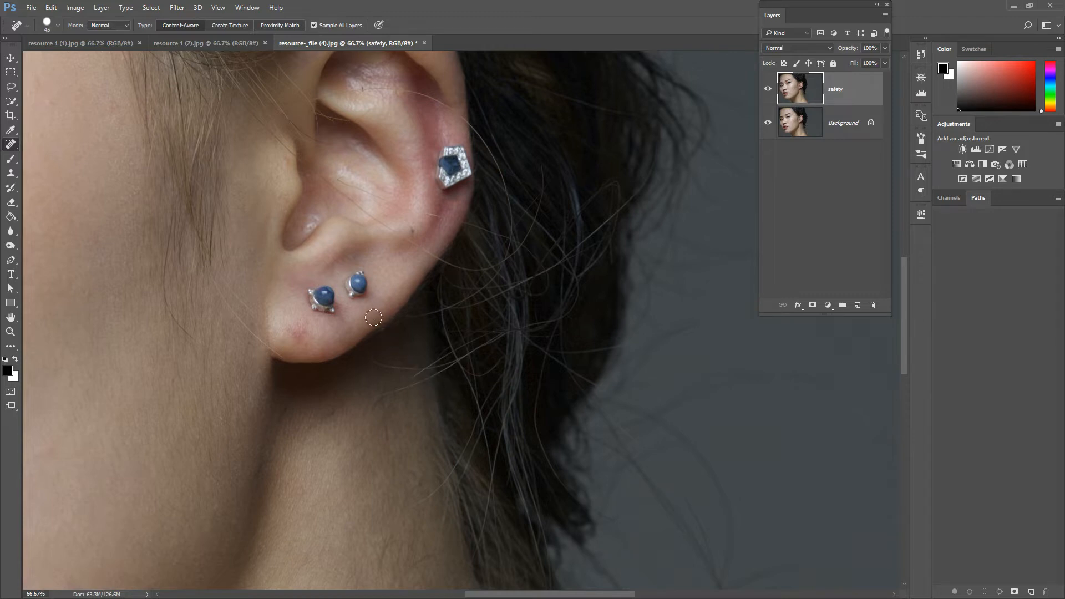
Step: Enlarge the healing brush to 125 px and remove the smaller blue earlobe stud nearest the hair
key(bracketright)
key(bracketright)
key(bracketright)
key(bracketright)
key(bracketright)
key(bracketleft)
key(bracketright)
click(358, 283)
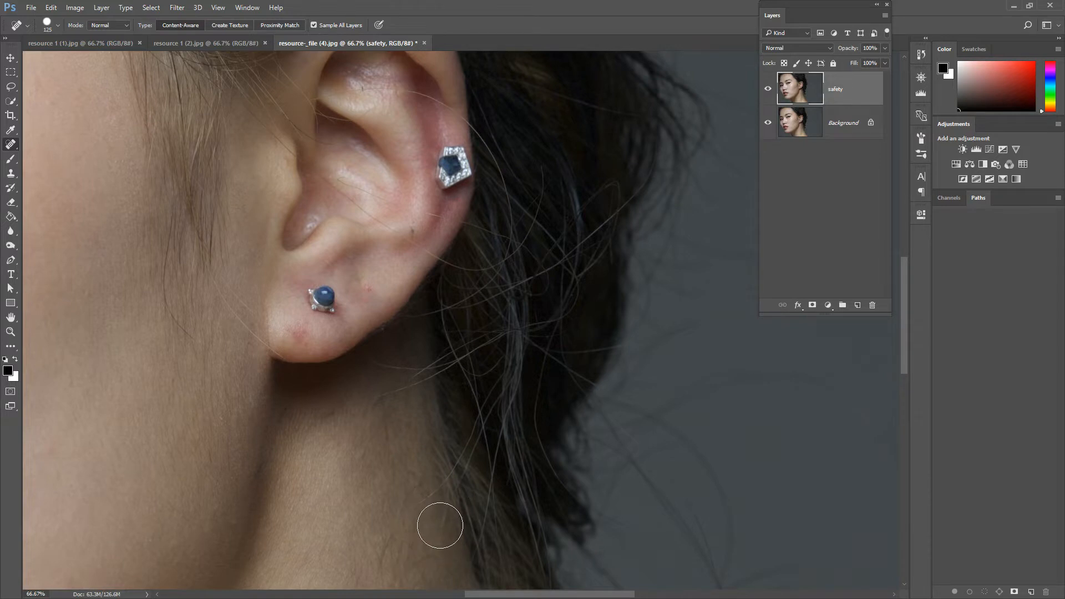
Step: Compare the whole portrait before and after the ear retouching by hiding and showing the safety layer
key(ctrl+minus)
key(ctrl+minus)
key(ctrl+minus)
key(ctrl+minus)
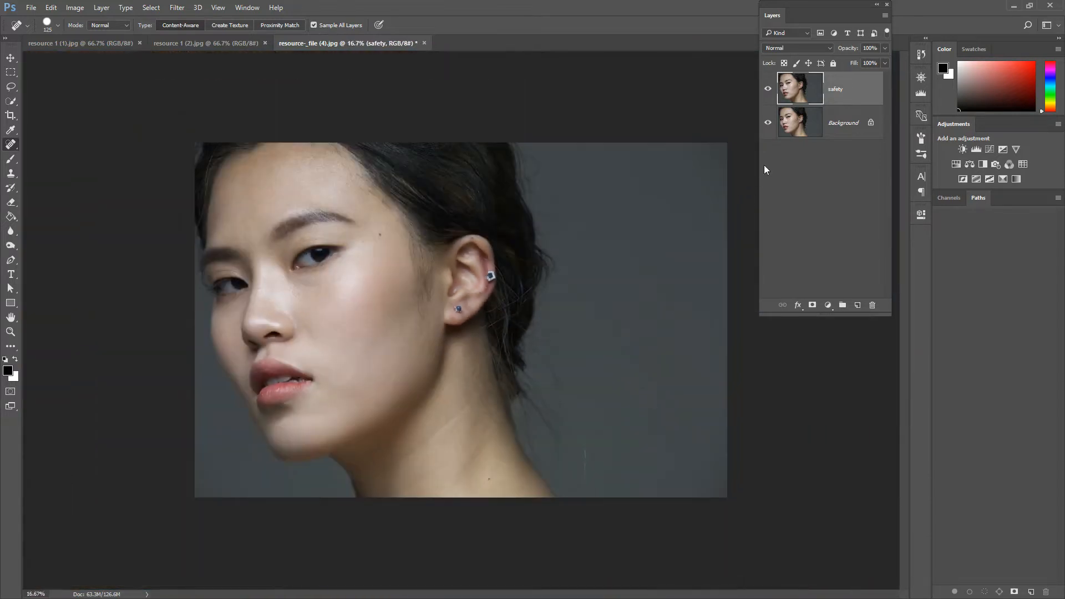
click(768, 87)
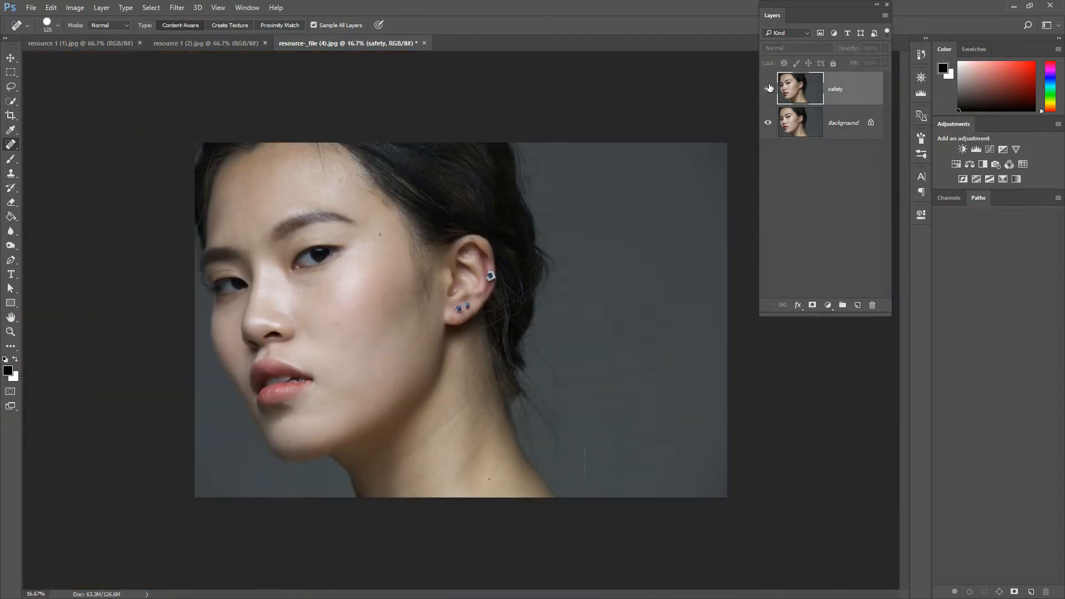
click(768, 88)
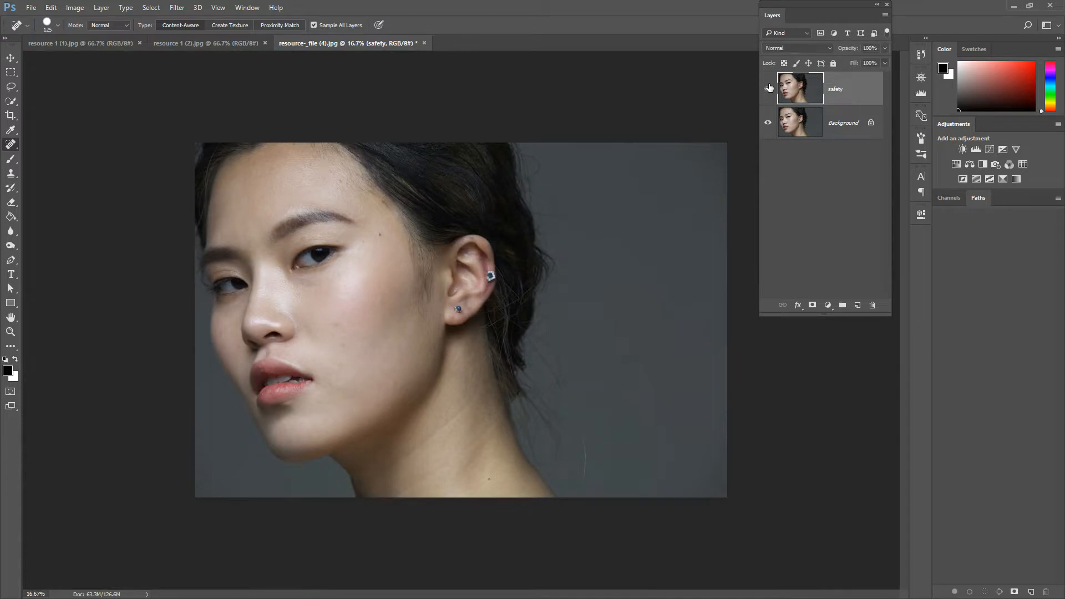
Step: Compare the skin around the nose, mouth and cheek before and after retouching by hiding and showing the safety layer
click(769, 87)
key(ctrl+plus)
key(ctrl+plus)
key(ctrl+plus)
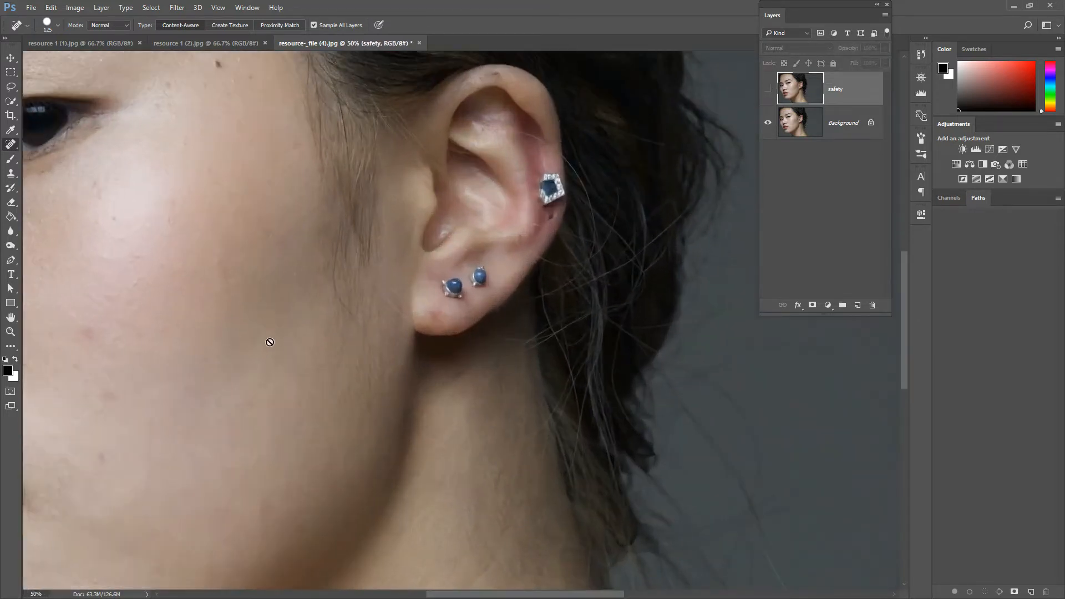
drag(270, 341, 742, 181)
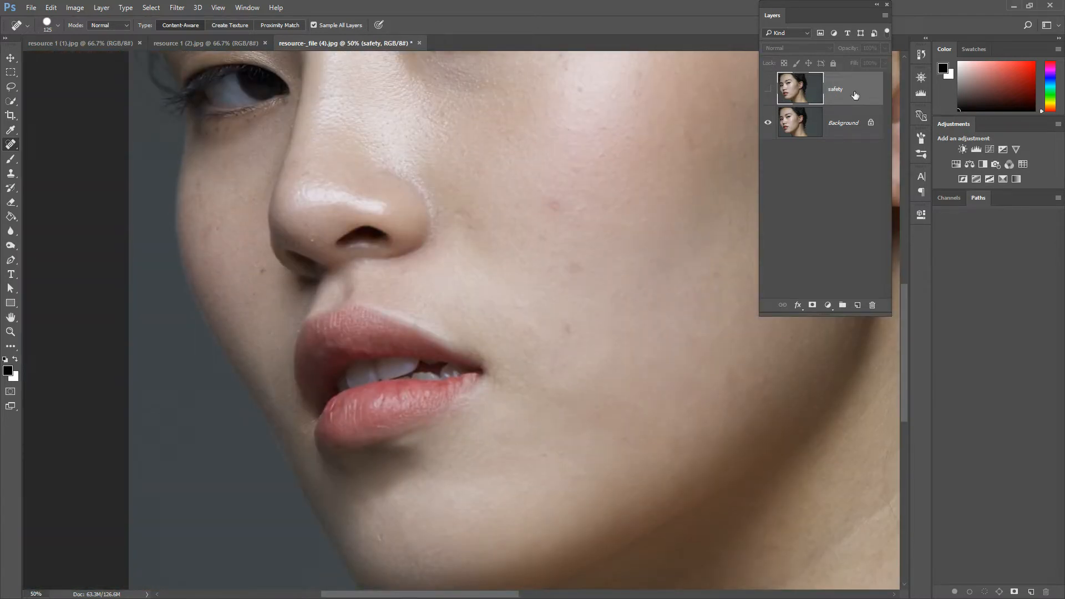
click(767, 92)
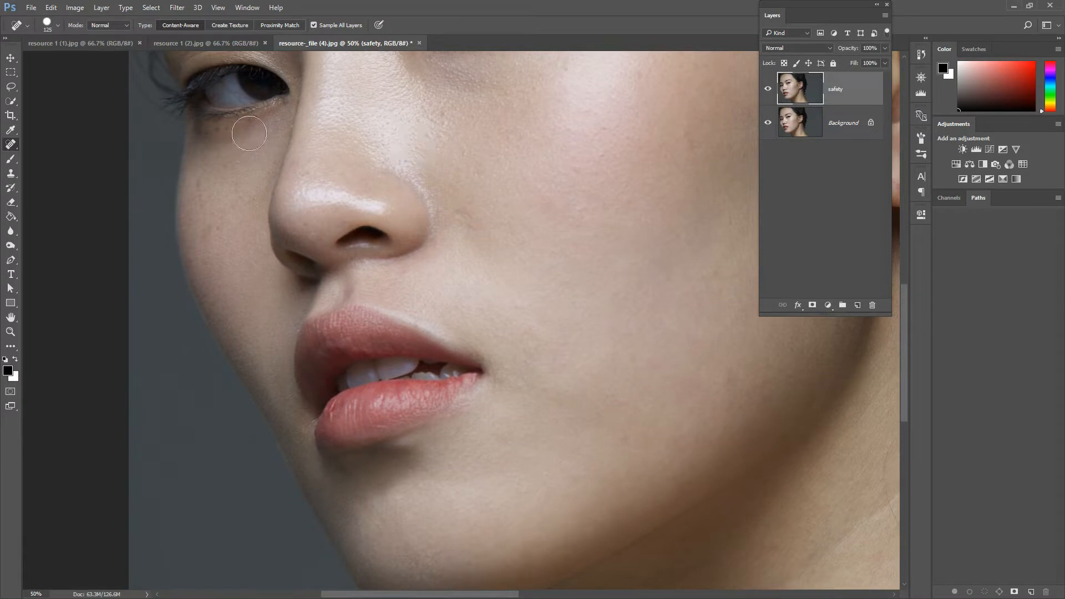
Step: Reduce the healing brush size and heal the small dark spots beneath the woman's far eye on the safety layer
key(bracketleft)
key(bracketleft)
key(bracketleft)
key(bracketleft)
key(bracketleft)
key(bracketleft)
click(217, 129)
click(207, 133)
click(225, 129)
Step: Heal the small dark marks along the upper rim of the ear with the Spot Healing Brush
mouse_move(583, 136)
mouse_down()
mouse_move(280, 309)
mouse_move(268, 278)
mouse_move(126, 218)
mouse_up()
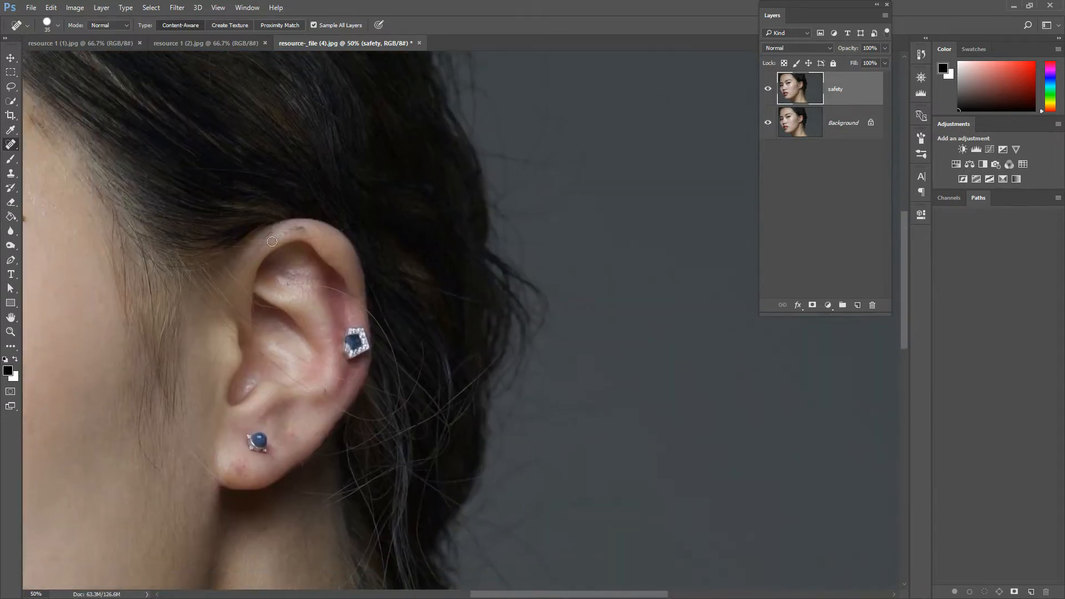
click(301, 229)
click(302, 228)
click(277, 229)
click(292, 224)
click(302, 230)
Step: Enlarge the healing brush to 70 px and remove the dark mole low on the neck
drag(265, 448, 483, 105)
drag(409, 247, 564, 194)
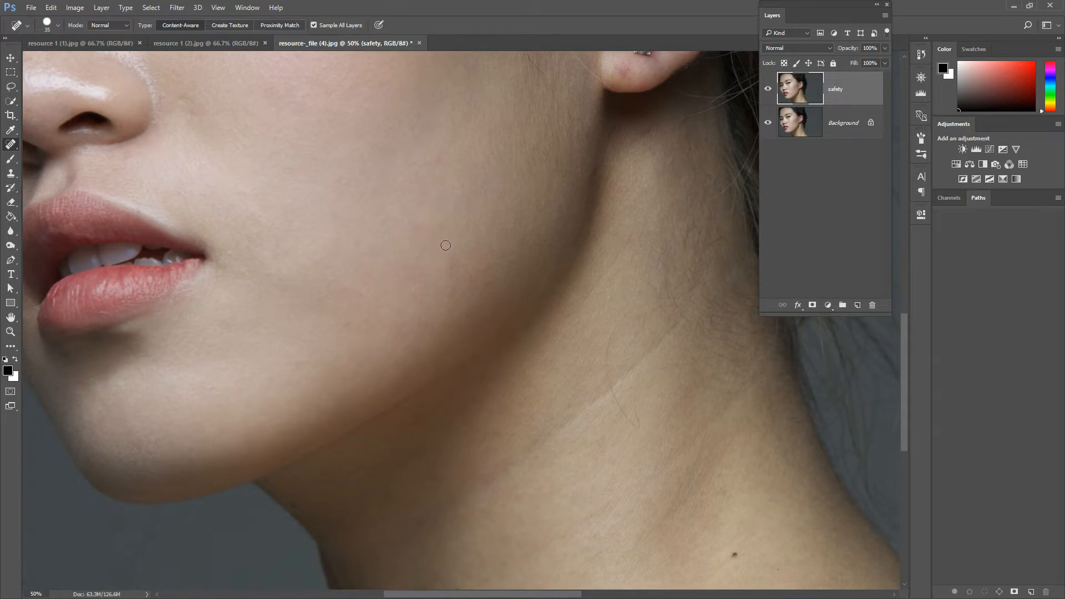
drag(543, 368, 429, 185)
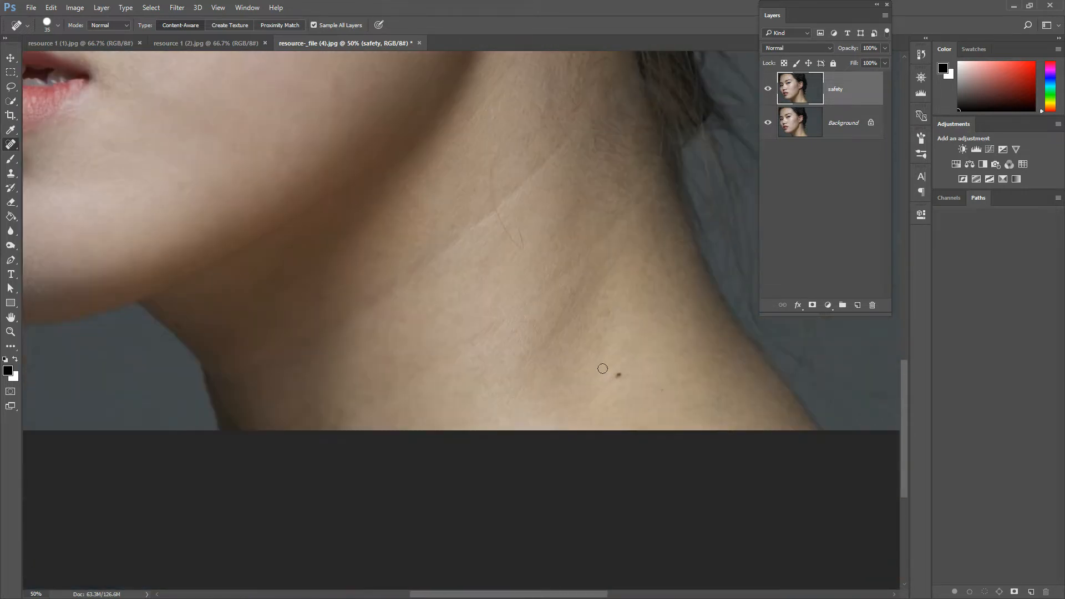
key(bracketright)
key(bracketright)
key(bracketright)
click(618, 376)
drag(485, 276, 571, 444)
drag(611, 335, 603, 387)
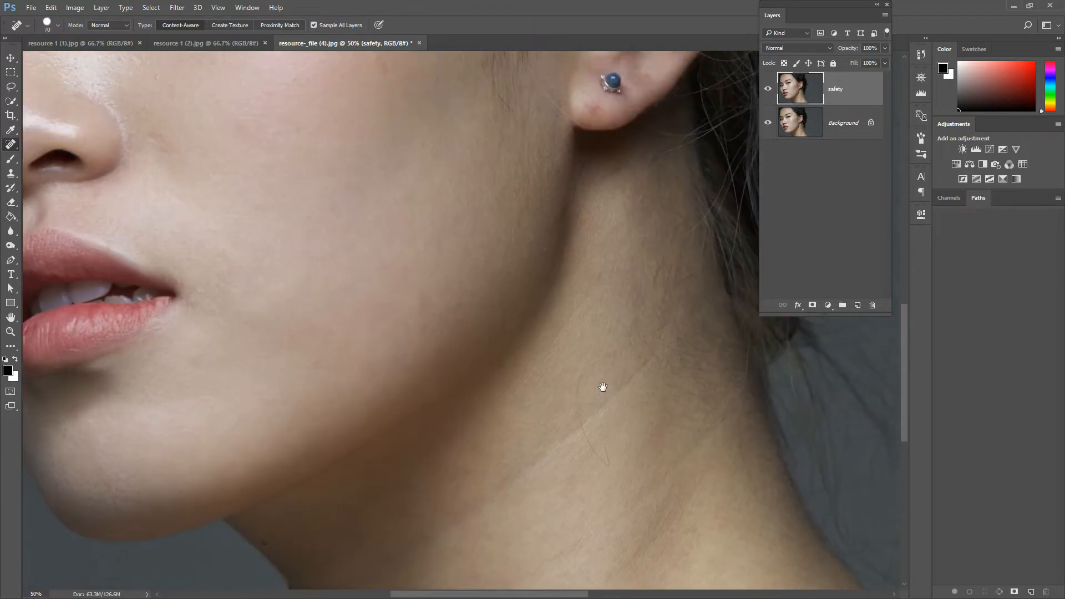
drag(580, 314, 608, 435)
drag(427, 238, 466, 340)
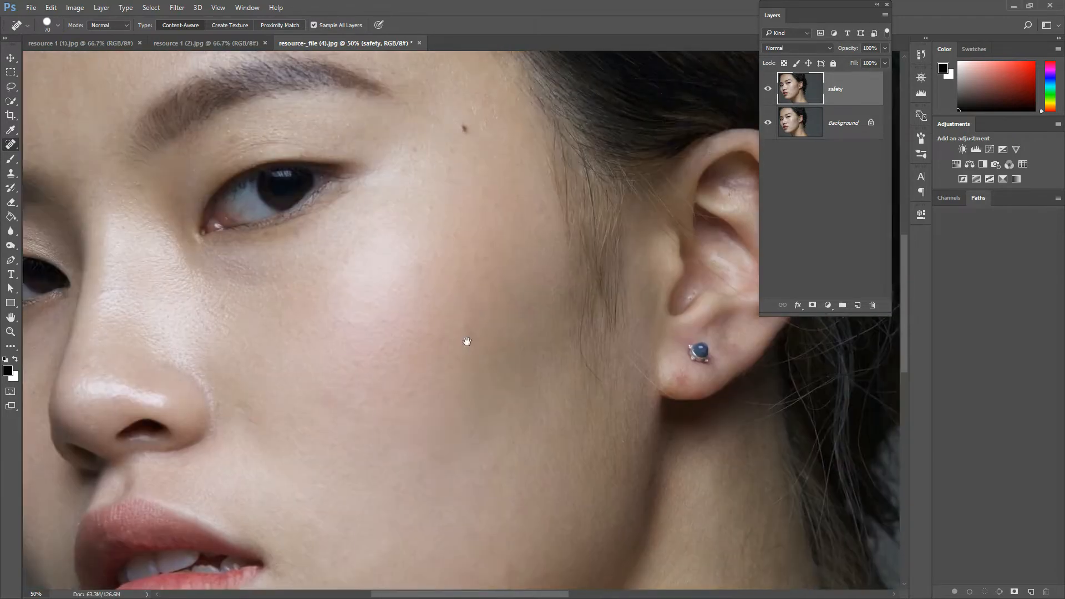
scroll(452, 344, down, 2)
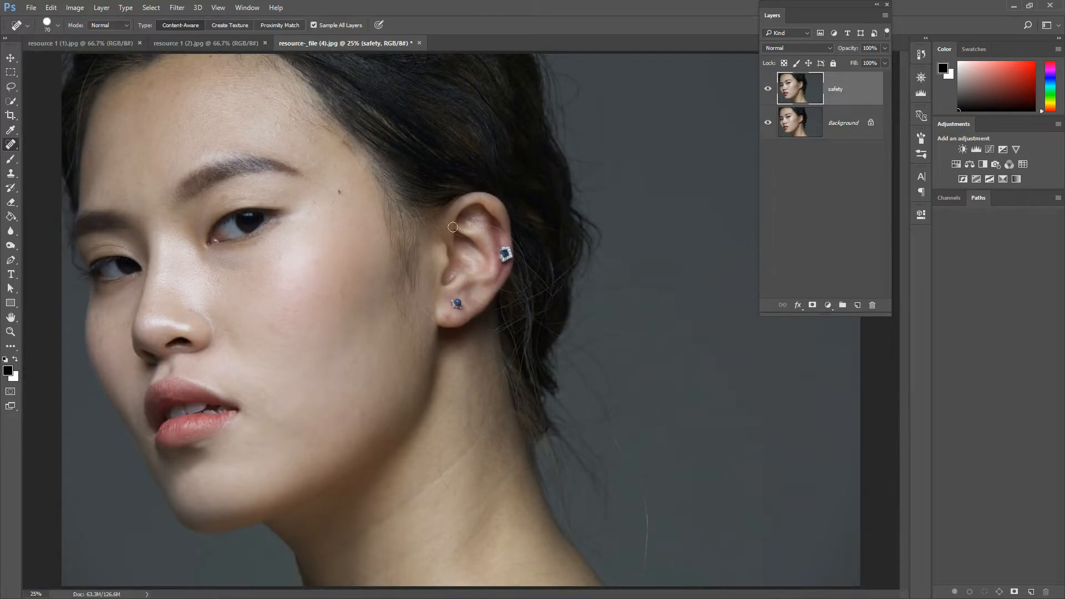
Step: Switch to resource 1 (1).jpg, move the Layers panel off the photo, and heal away the cable behind the rear shoe's heel
click(97, 41)
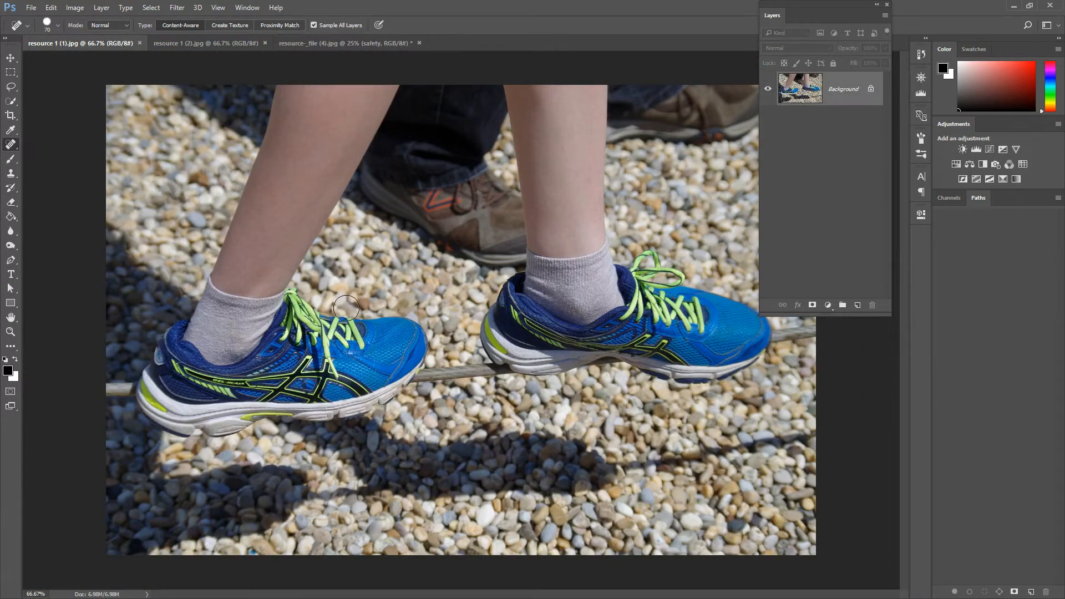
drag(800, 9, 870, 10)
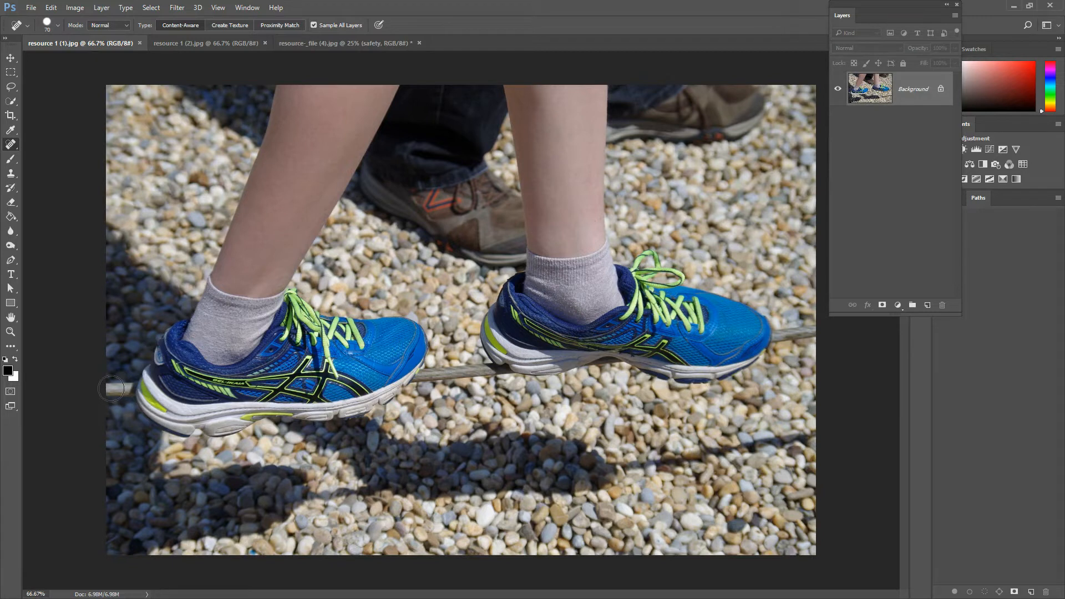
drag(111, 389, 122, 389)
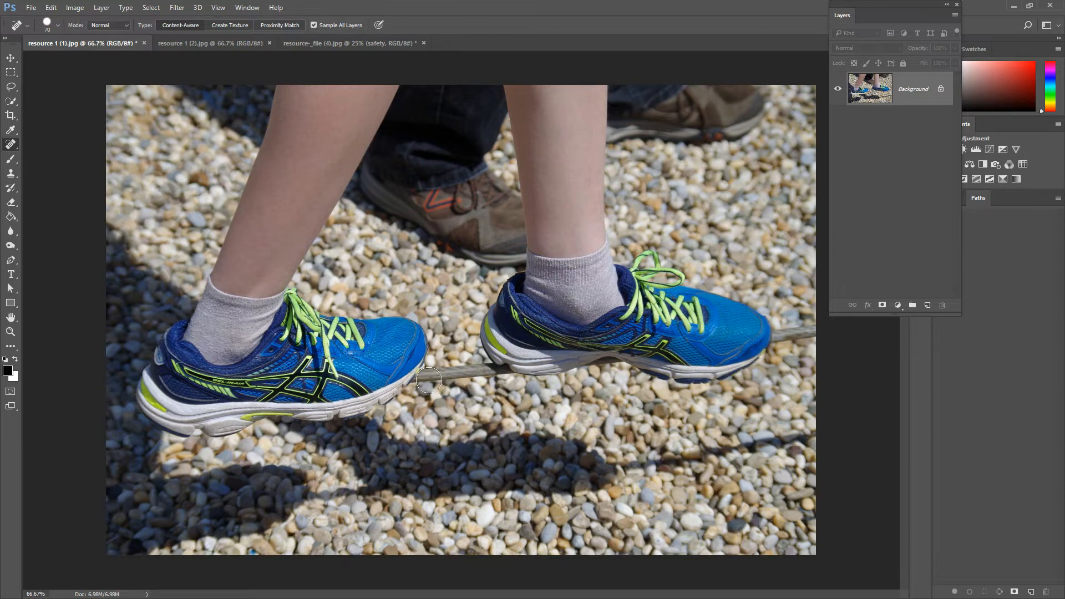
Step: Heal away the cable between the two blue shoes, beneath the front shoe's arch and beyond its toe
mouse_move(429, 376)
mouse_down()
mouse_move(495, 376)
mouse_move(494, 392)
mouse_move(481, 370)
mouse_up()
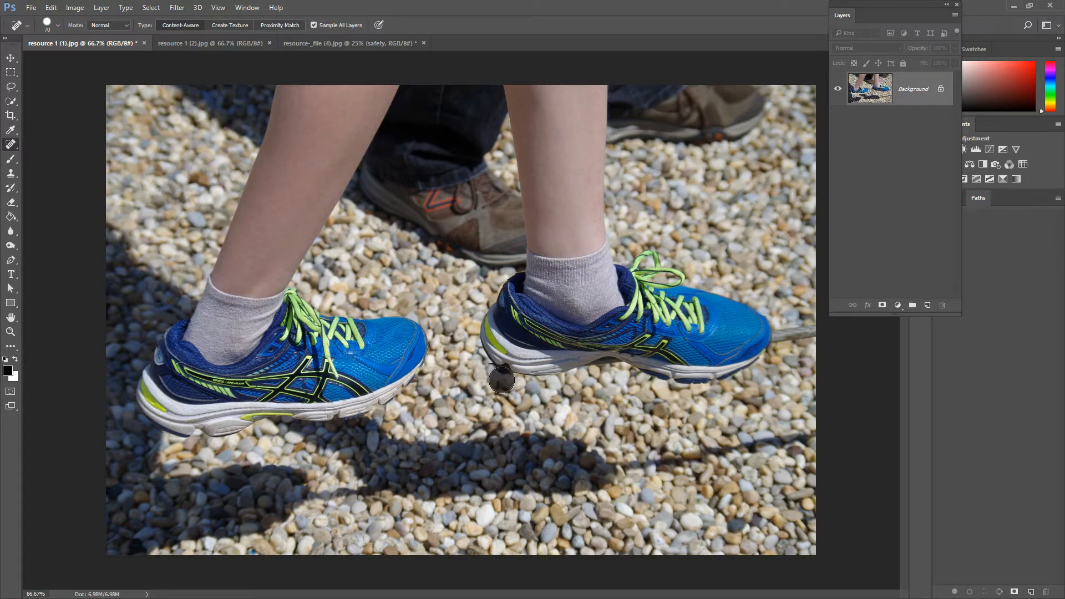
click(498, 369)
click(612, 372)
click(612, 372)
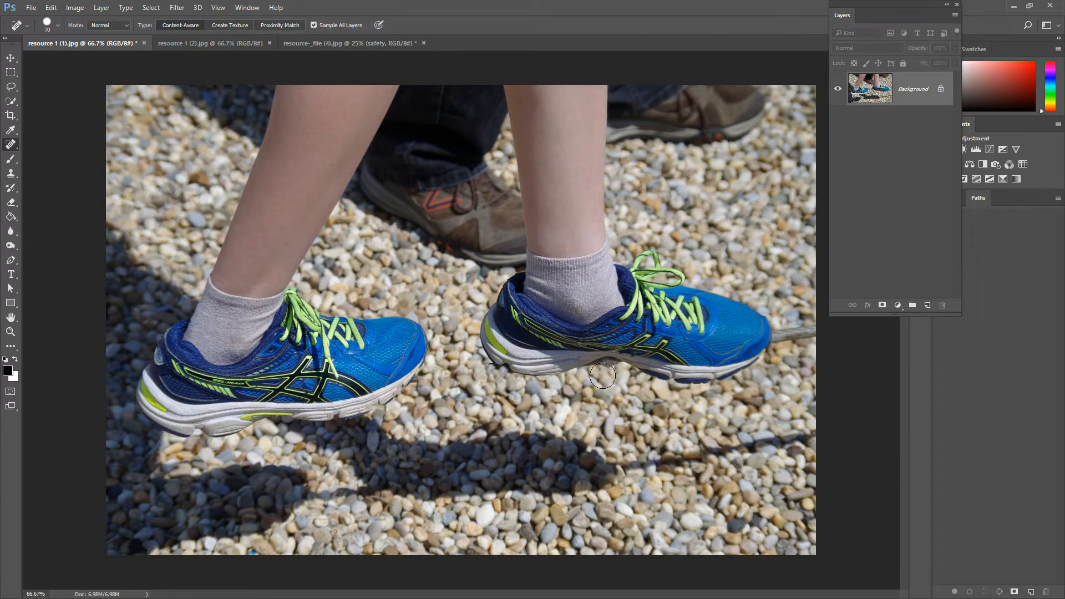
click(600, 373)
click(601, 373)
click(608, 369)
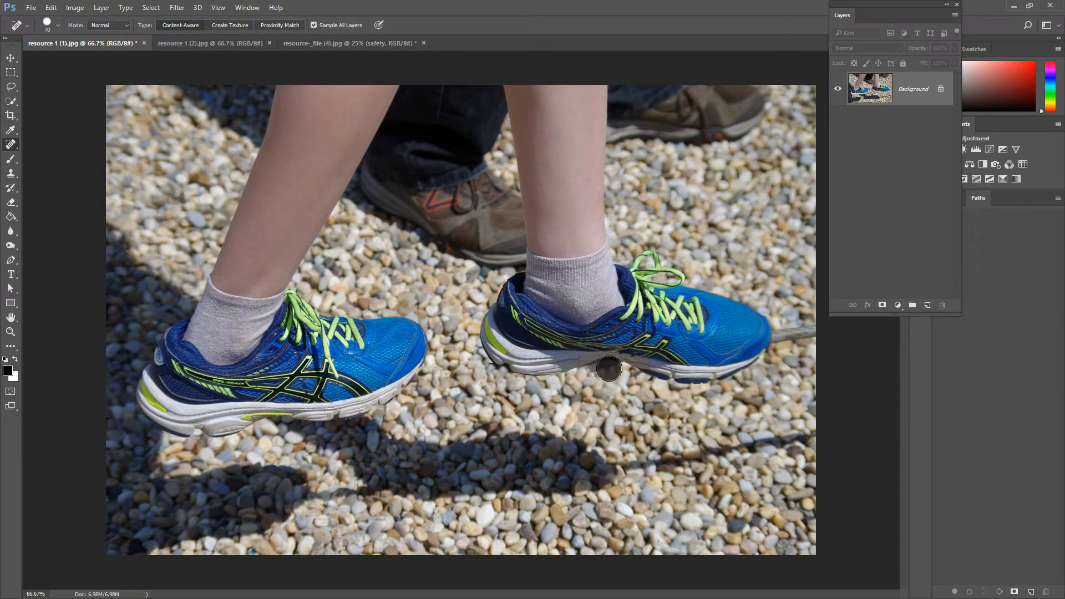
mouse_move(775, 337)
mouse_down()
mouse_move(813, 333)
mouse_move(807, 339)
mouse_up()
click(786, 337)
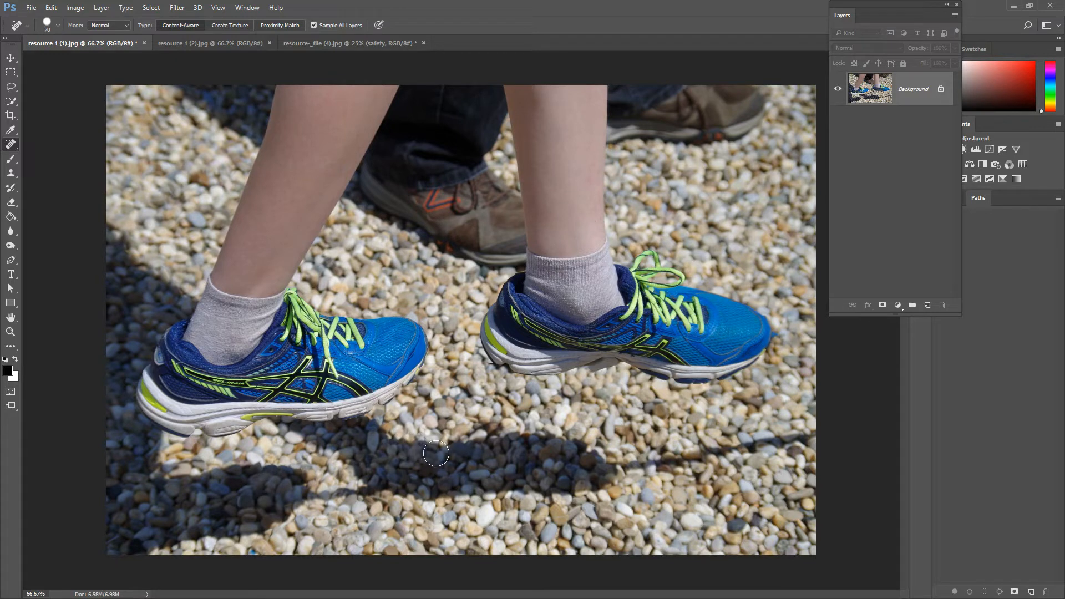
Step: Inspect the Spot Healing Brush's size, hardness, spacing and pen pressure settings, and close them
click(59, 25)
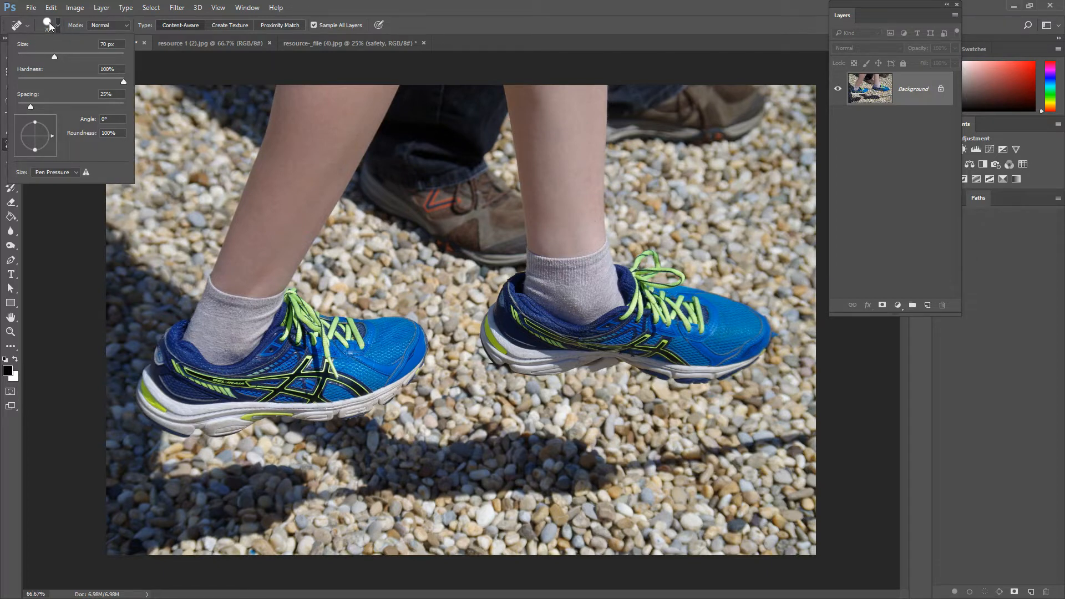
click(416, 33)
right_click(462, 268)
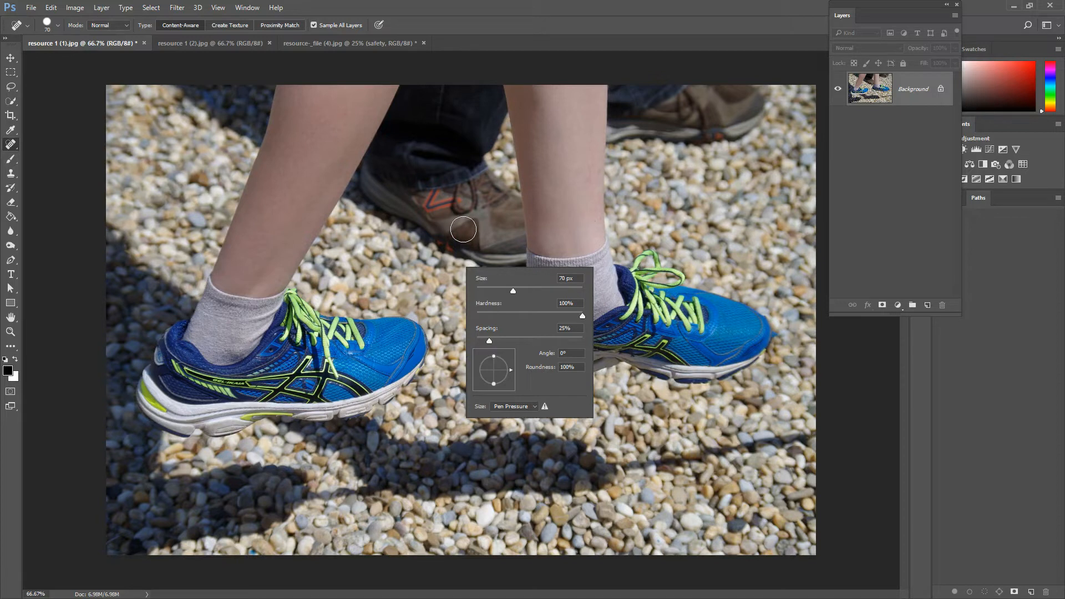
key(Escape)
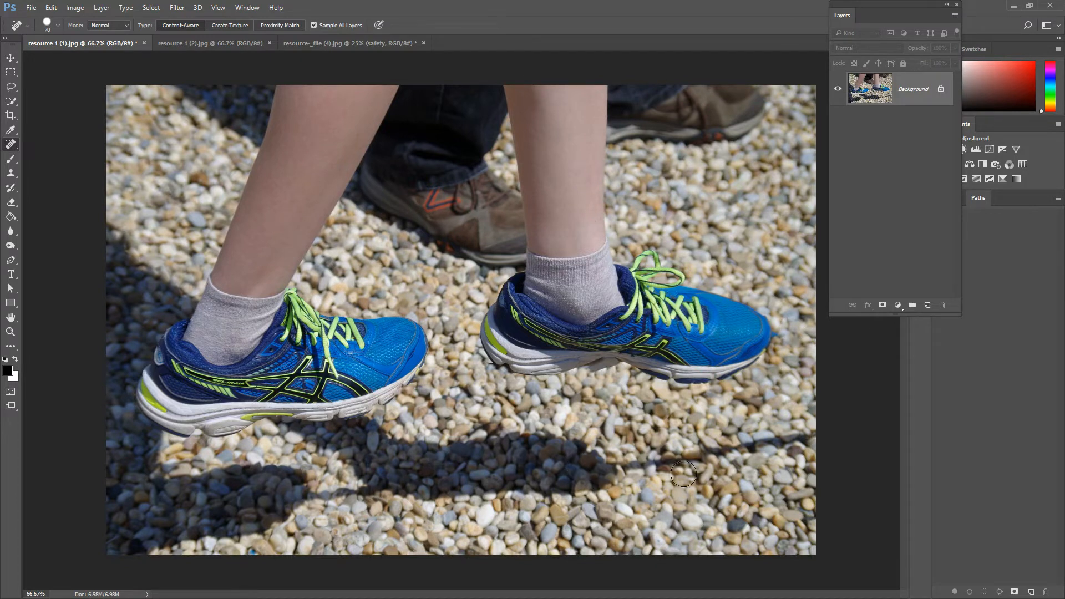
Step: Heal away the cable's thin shadow on the gravel beyond the front shoe's shadow and between the two shoe shadows
drag(634, 461, 822, 430)
click(634, 469)
drag(671, 465, 712, 462)
drag(308, 493, 362, 494)
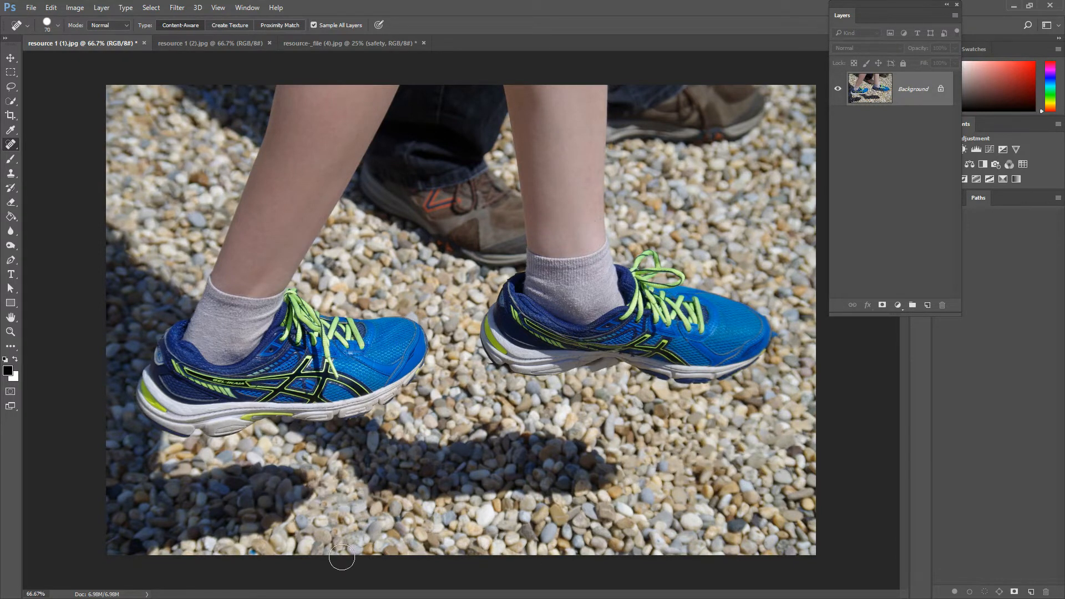
click(326, 495)
click(350, 494)
click(669, 459)
click(713, 456)
click(740, 456)
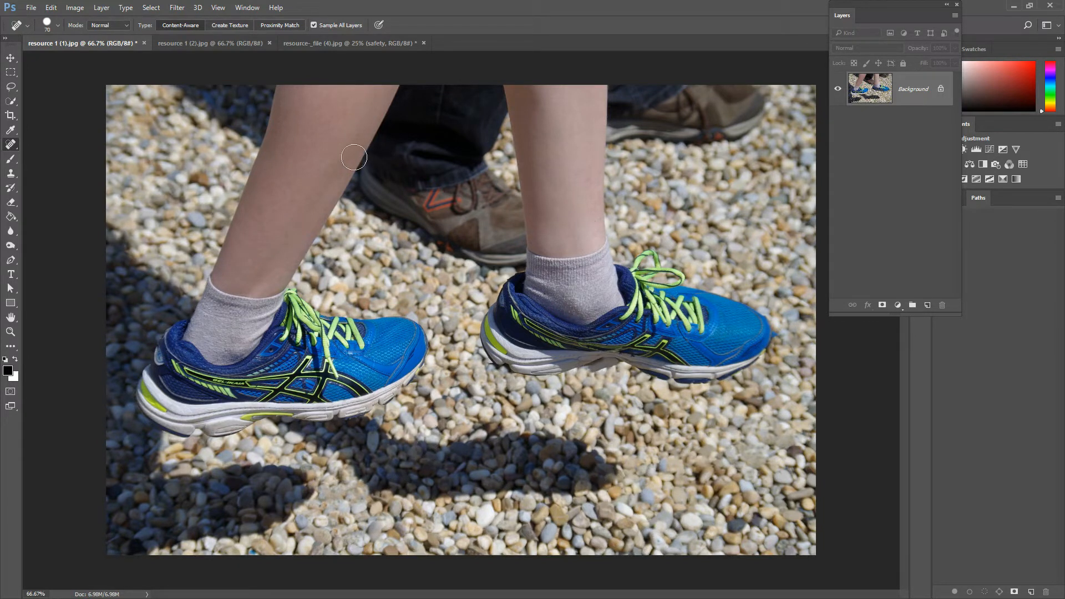
Step: Switch to resource 1 (2).jpg, view it at 100%, and duplicate the Background layer as a safety copy
click(232, 45)
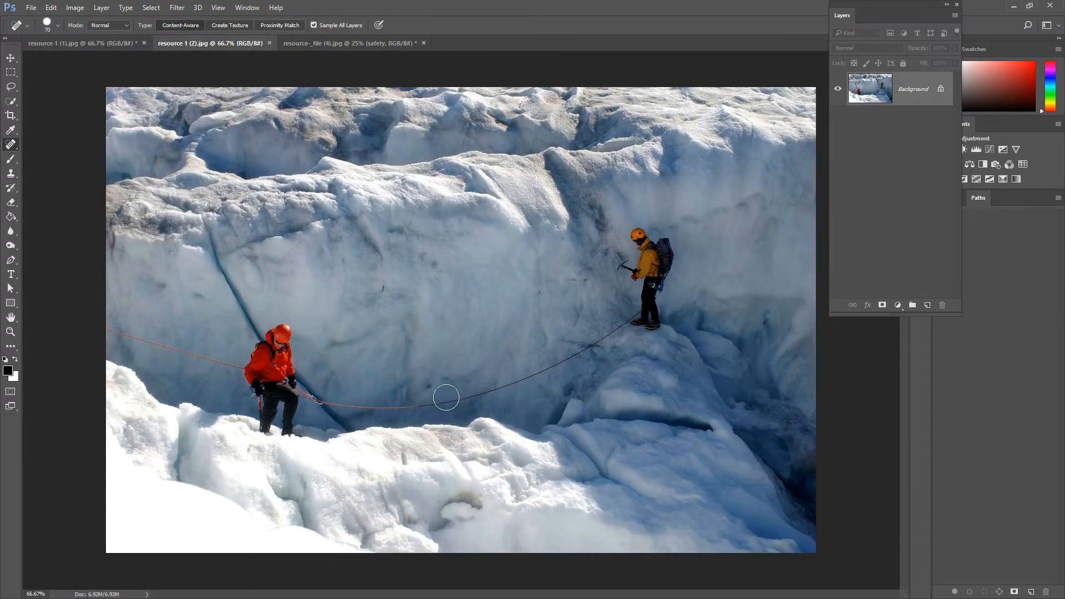
key(ctrl+1)
drag(318, 328, 630, 245)
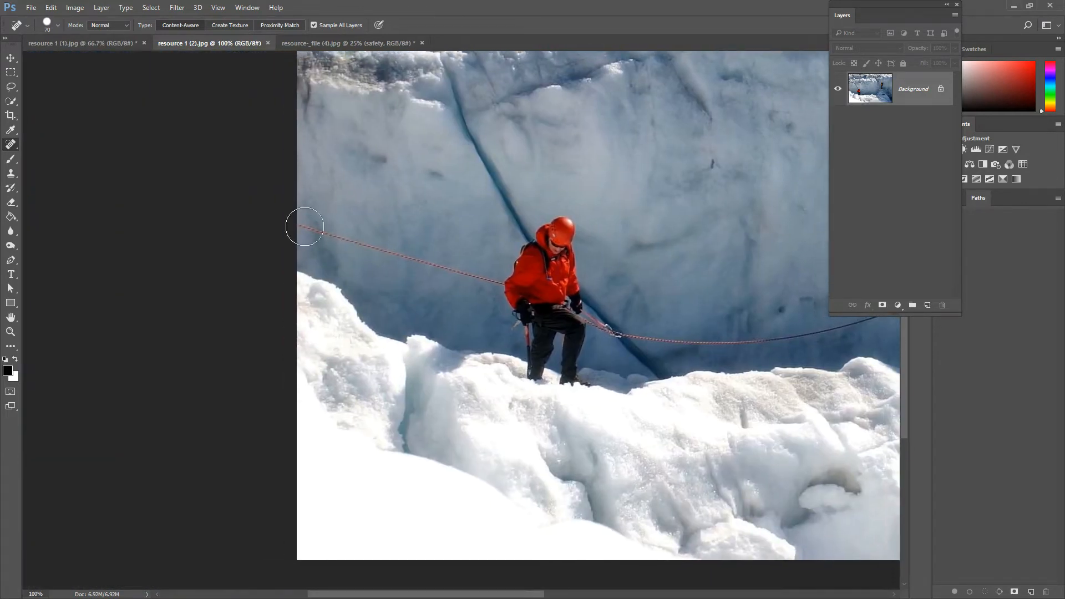
drag(915, 89, 927, 304)
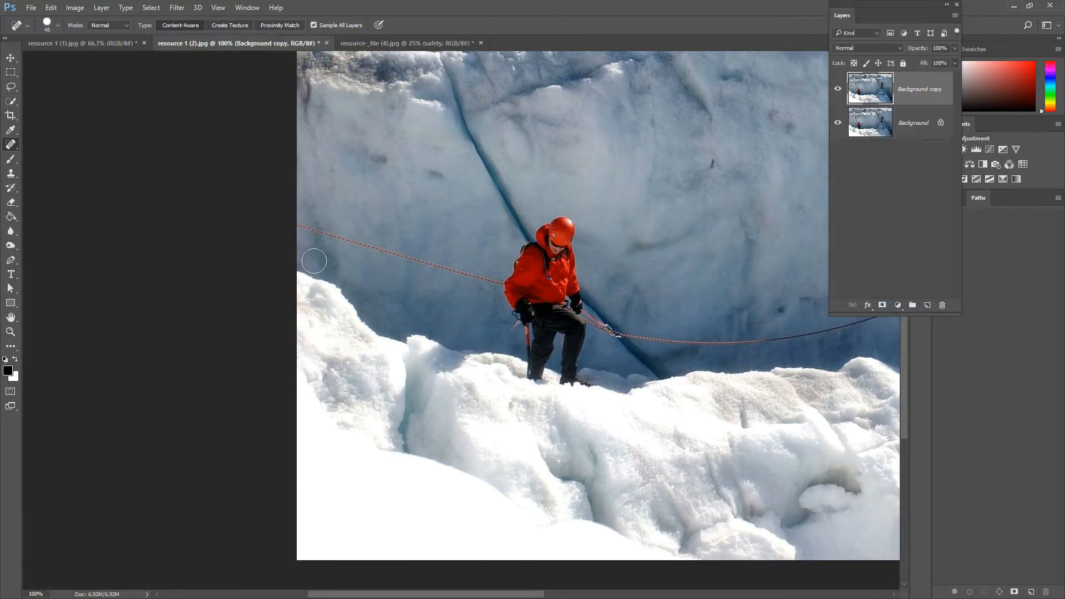
Step: Heal away the rope behind the red climber and between the two climbers with a 45 px brush
mouse_move(301, 226)
mouse_down()
mouse_move(364, 233)
mouse_move(494, 280)
mouse_move(482, 284)
mouse_up()
mouse_move(719, 303)
mouse_down()
mouse_move(516, 235)
mouse_move(399, 232)
mouse_up()
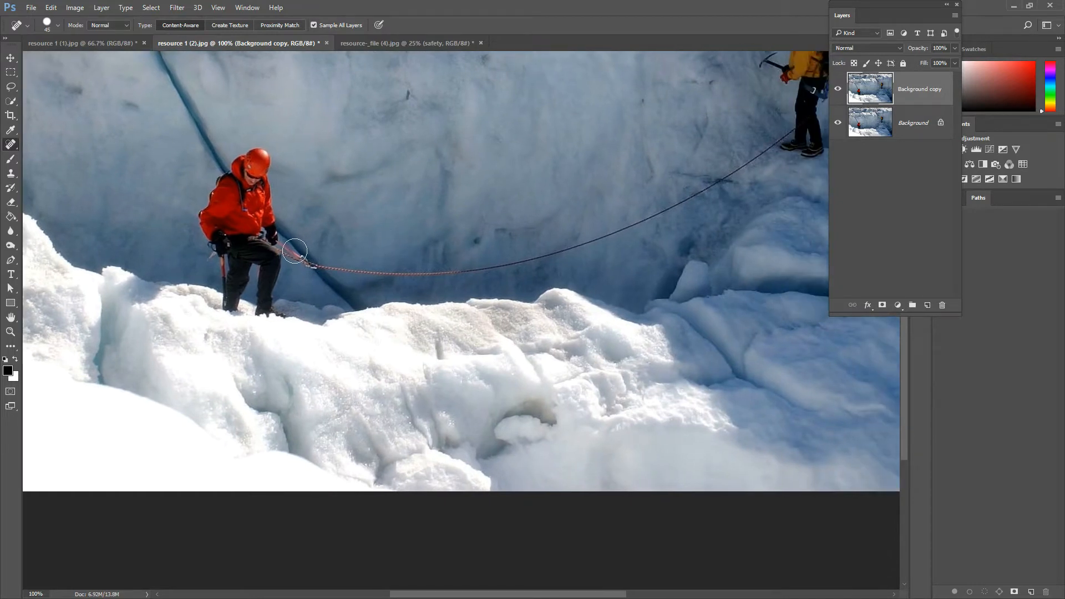
mouse_move(294, 252)
mouse_down()
mouse_move(322, 269)
mouse_move(377, 274)
mouse_move(490, 272)
mouse_move(661, 209)
mouse_move(758, 148)
mouse_move(730, 185)
mouse_move(530, 243)
mouse_up()
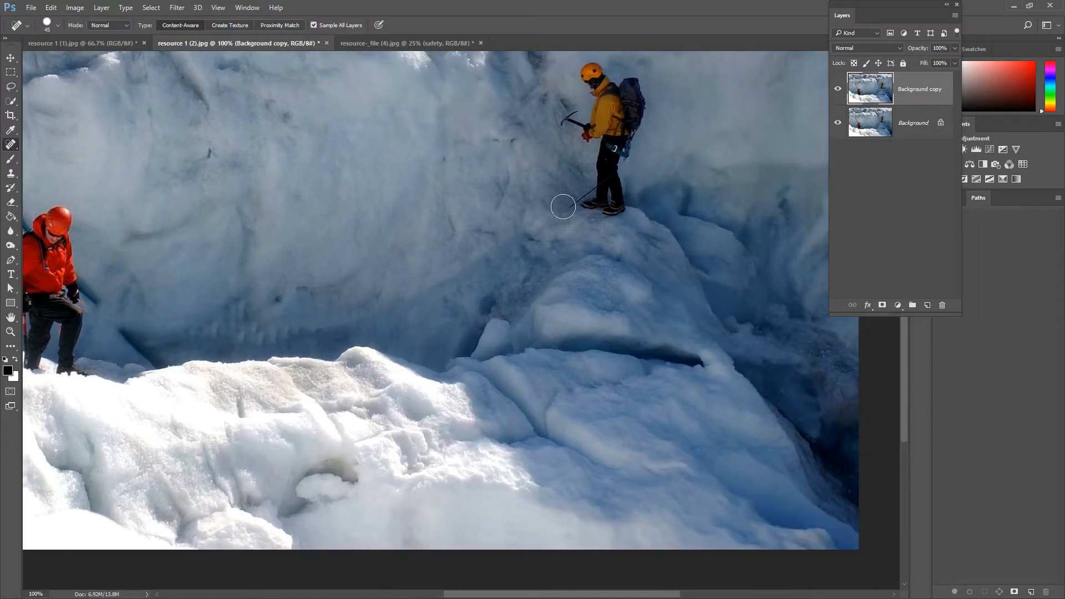
Step: Reduce the healing brush to 15 px and remove the remaining piece of rope at the yellow climber's boots
key(bracketleft)
key(bracketleft)
key(bracketleft)
key(bracketleft)
key(bracketleft)
key(bracketleft)
mouse_move(570, 205)
mouse_down()
mouse_move(593, 189)
mouse_move(529, 268)
mouse_move(593, 188)
mouse_move(544, 289)
mouse_move(544, 330)
mouse_move(533, 321)
mouse_move(697, 228)
mouse_up()
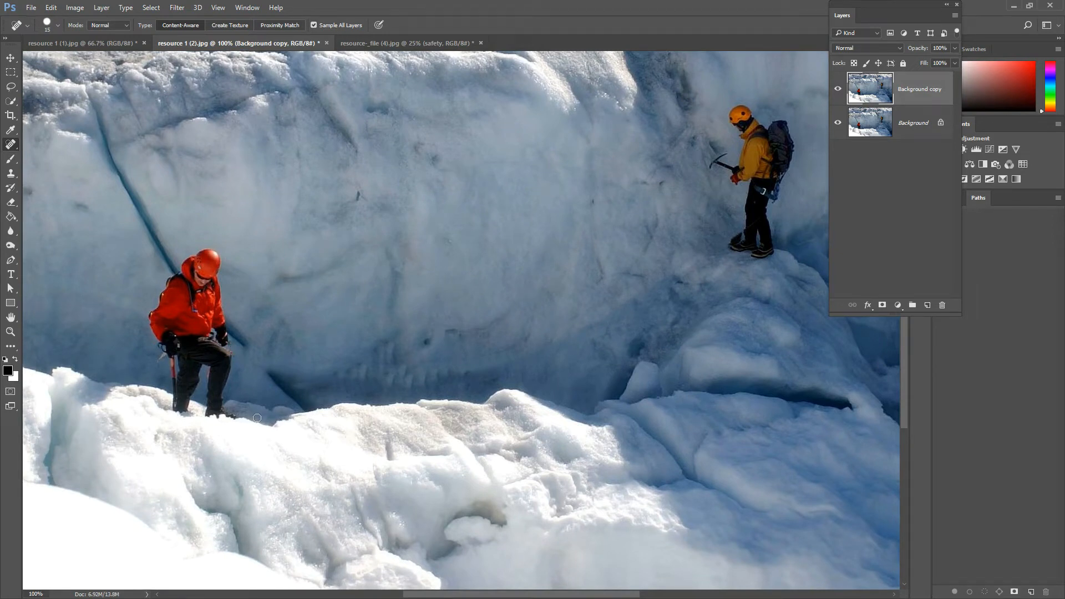
Step: Enlarge the healing brush to 90 px and smooth the repeated texture left along the base of the ice wall
key(bracketright)
key(bracketright)
key(bracketright)
key(bracketright)
key(bracketright)
key(bracketright)
key(bracketright)
key(bracketright)
drag(319, 367, 423, 375)
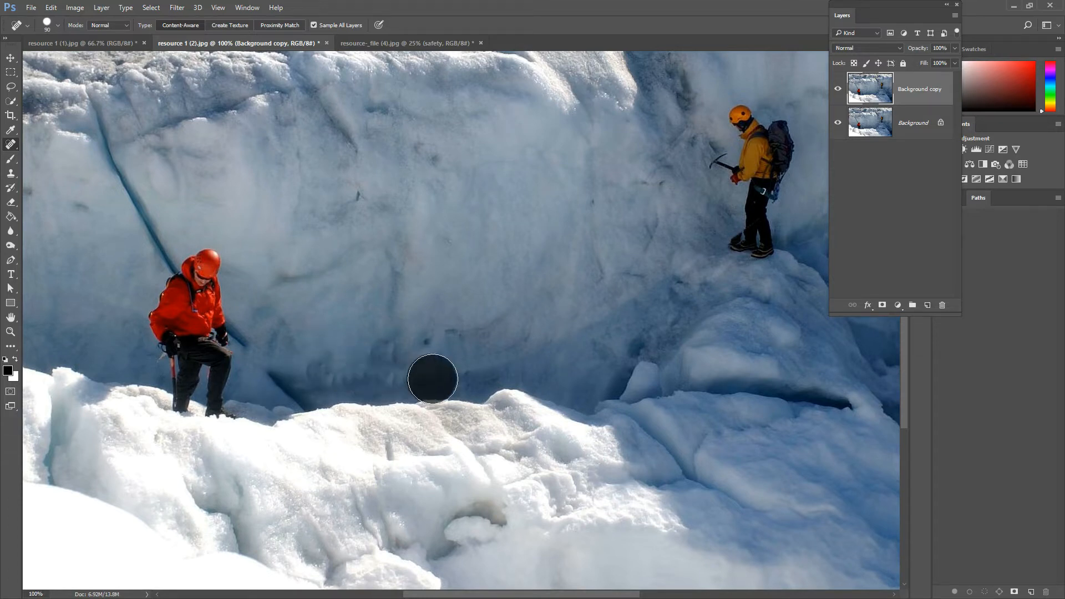
Step: Reduce the healing brush size and touch up the remaining blemishes on the lower ice wall where the rope ran
key(bracketleft)
key(bracketleft)
key(bracketleft)
key(bracketleft)
key(bracketleft)
key(bracketleft)
click(389, 345)
mouse_move(389, 345)
mouse_down()
mouse_move(330, 382)
mouse_move(357, 371)
mouse_move(409, 368)
mouse_up()
click(408, 369)
click(470, 369)
drag(490, 357, 527, 350)
Step: Enlarge the healing brush to 400 px and remove the whole yellow climber from the ice ridge
mouse_move(613, 289)
mouse_down()
mouse_move(332, 373)
mouse_move(297, 346)
mouse_move(297, 332)
mouse_up()
key(bracketright)
key(bracketright)
key(bracketright)
key(bracketright)
key(bracketright)
key(bracketright)
key(bracketright)
key(bracketright)
key(bracketright)
key(bracketright)
key(bracketright)
key(bracketright)
key(bracketright)
key(bracketright)
key(bracketright)
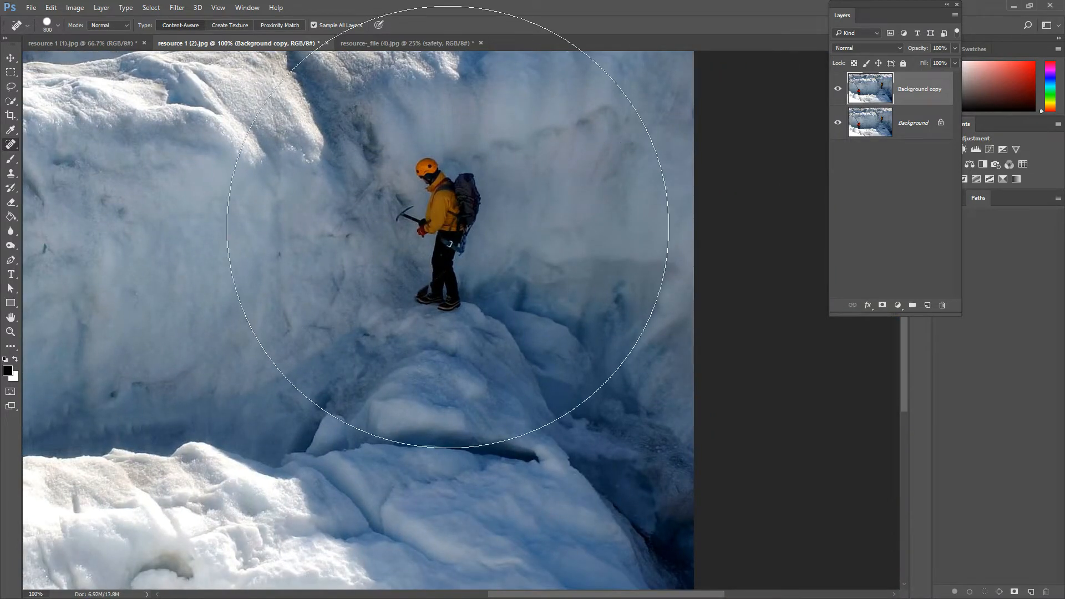
key(bracketleft)
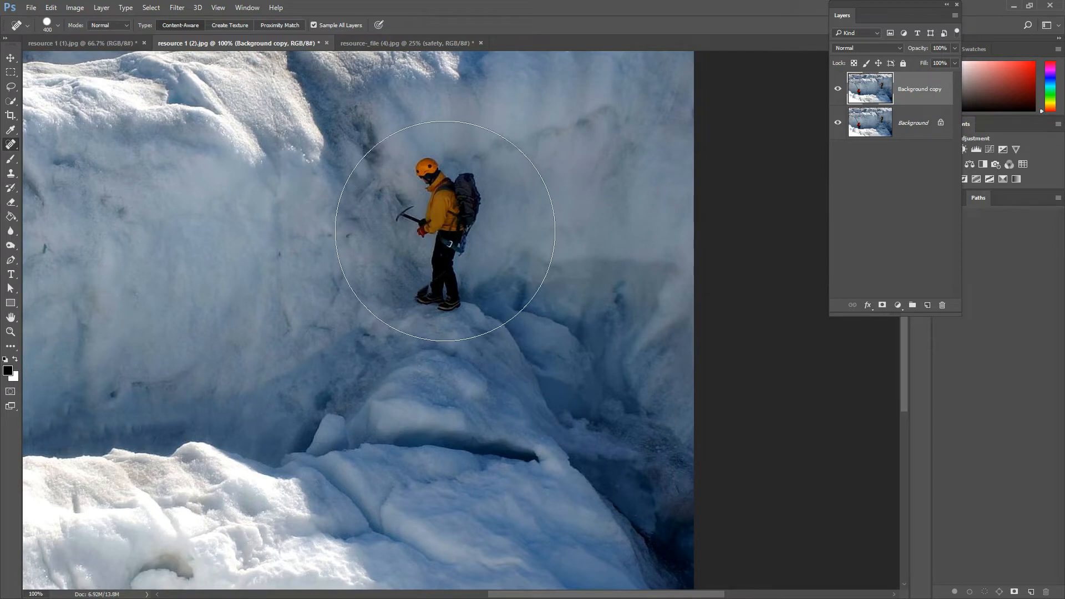
drag(445, 230, 445, 230)
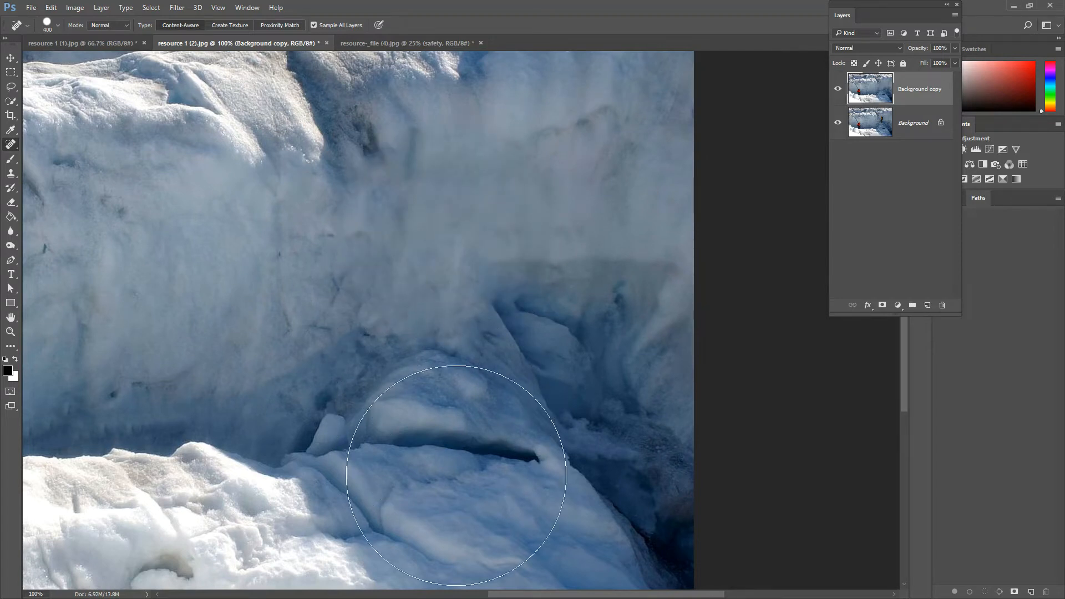
Step: Compare the whole glacier photo before and after retouching by repeatedly hiding and showing the Background copy layer at 50% zoom
key(ctrl+minus)
key(ctrl+minus)
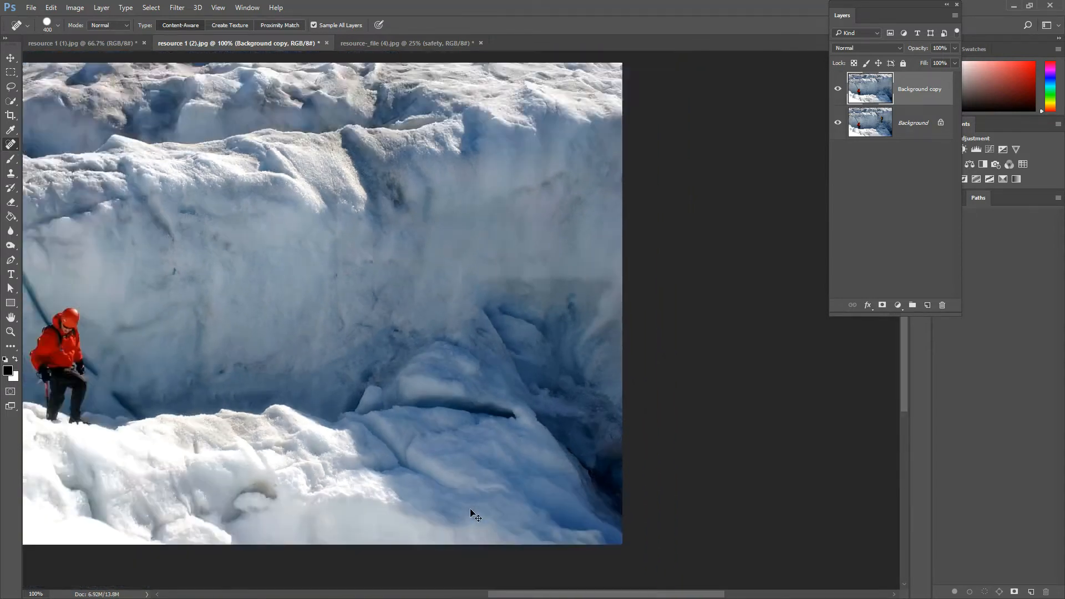
click(838, 89)
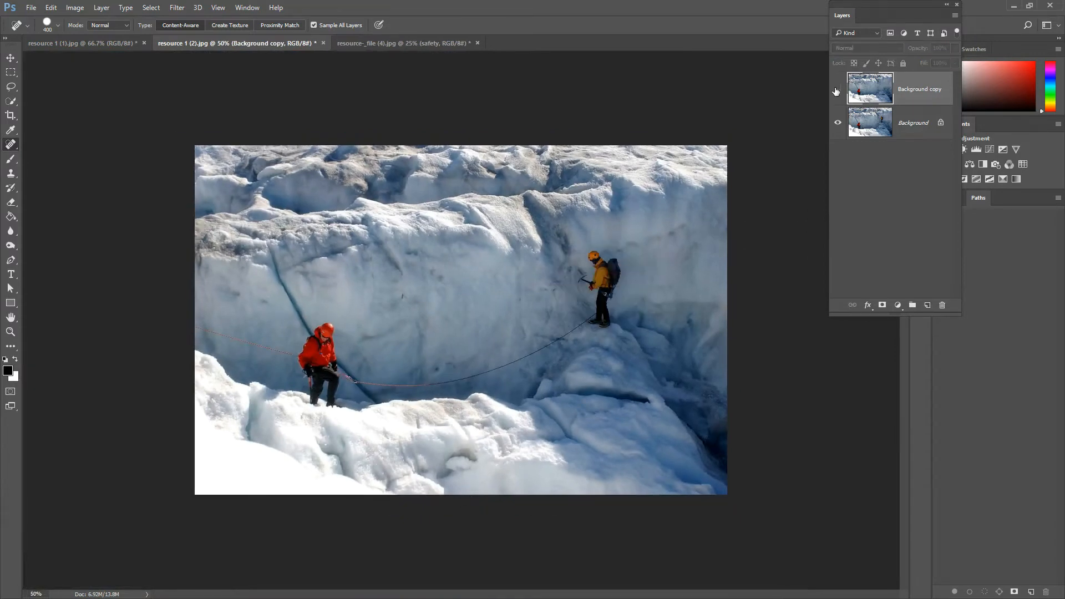
click(837, 90)
click(836, 91)
click(836, 90)
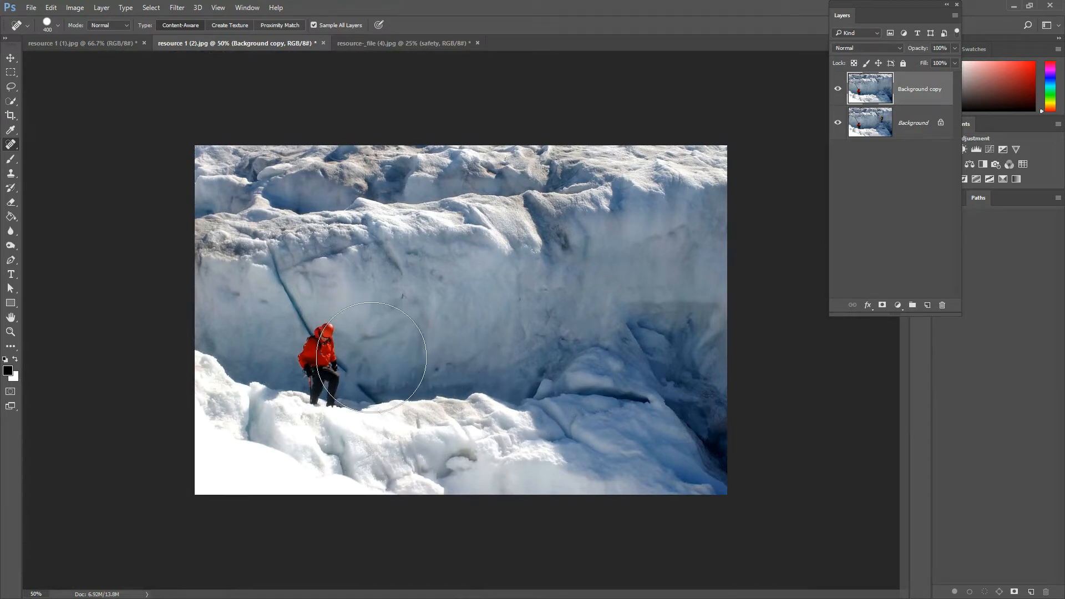
click(837, 93)
click(837, 93)
click(837, 93)
click(837, 93)
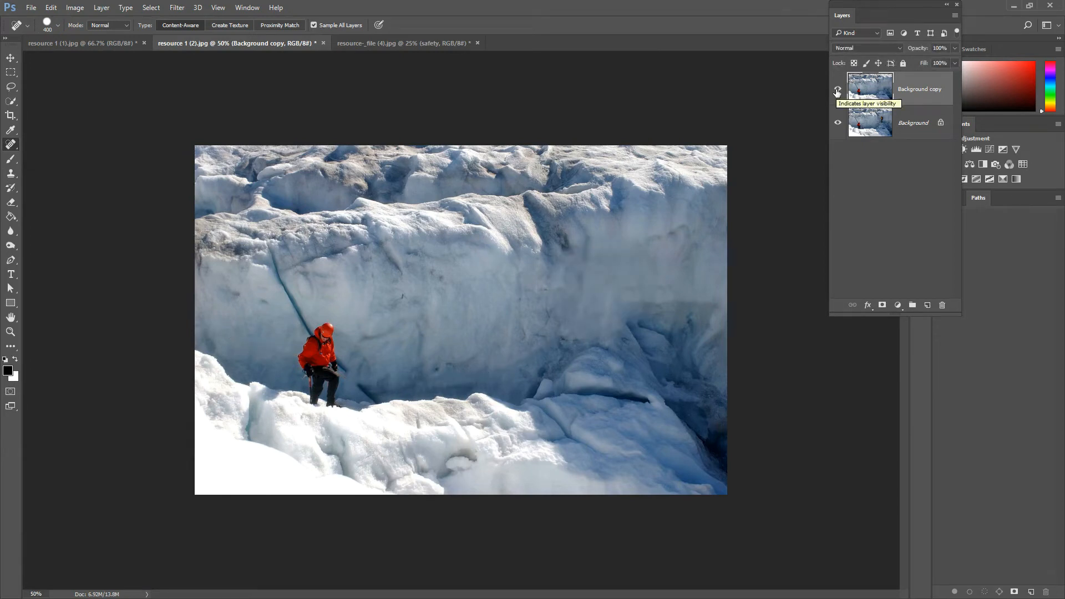
Step: Check the retouched glacier photo once more against its original by toggling the visibility of the Background copy layer
click(837, 92)
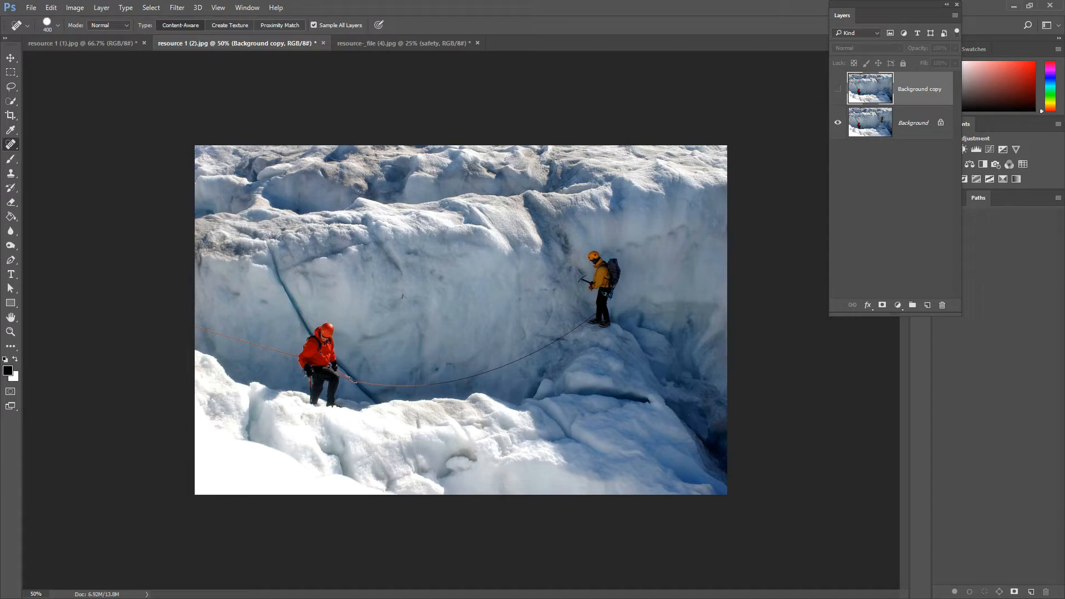
click(838, 88)
click(838, 88)
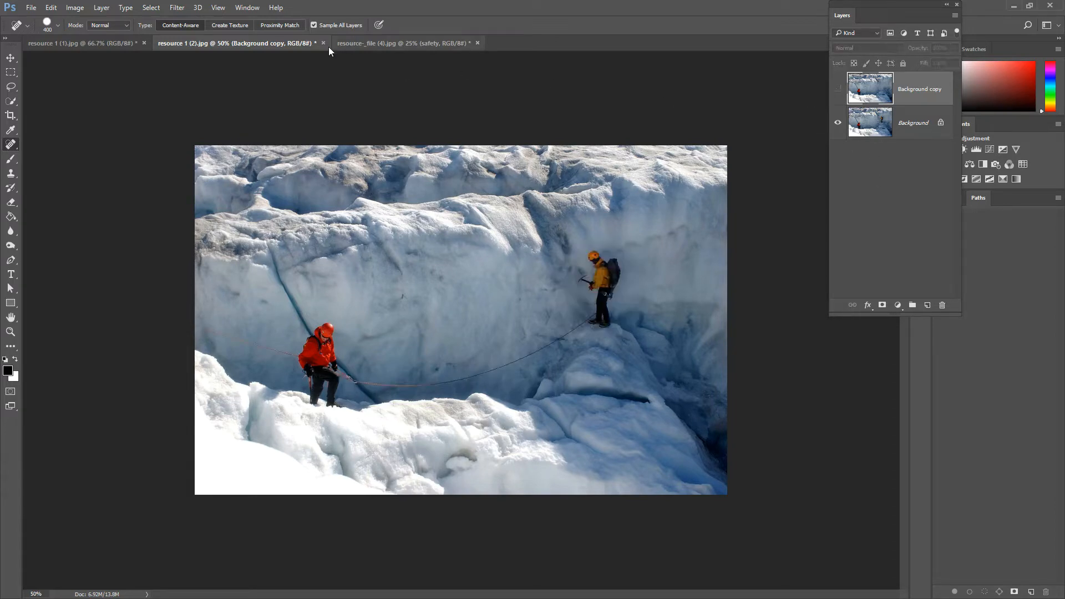
Step: Close the glacier and shoe photos without saving, and toggle the portrait's safety layer to compare it with the original
click(323, 42)
click(534, 230)
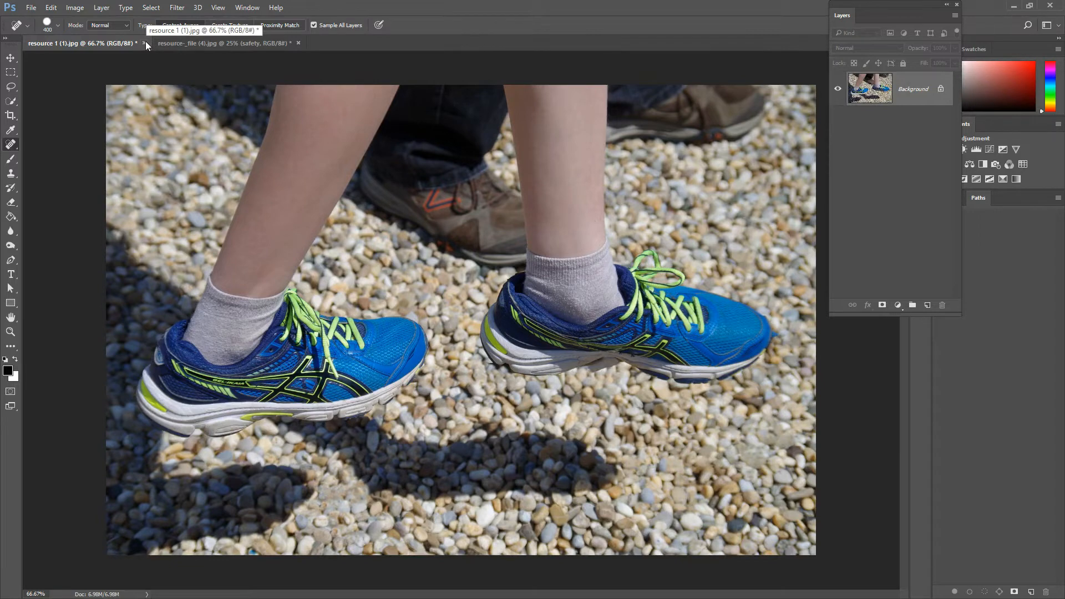
click(182, 46)
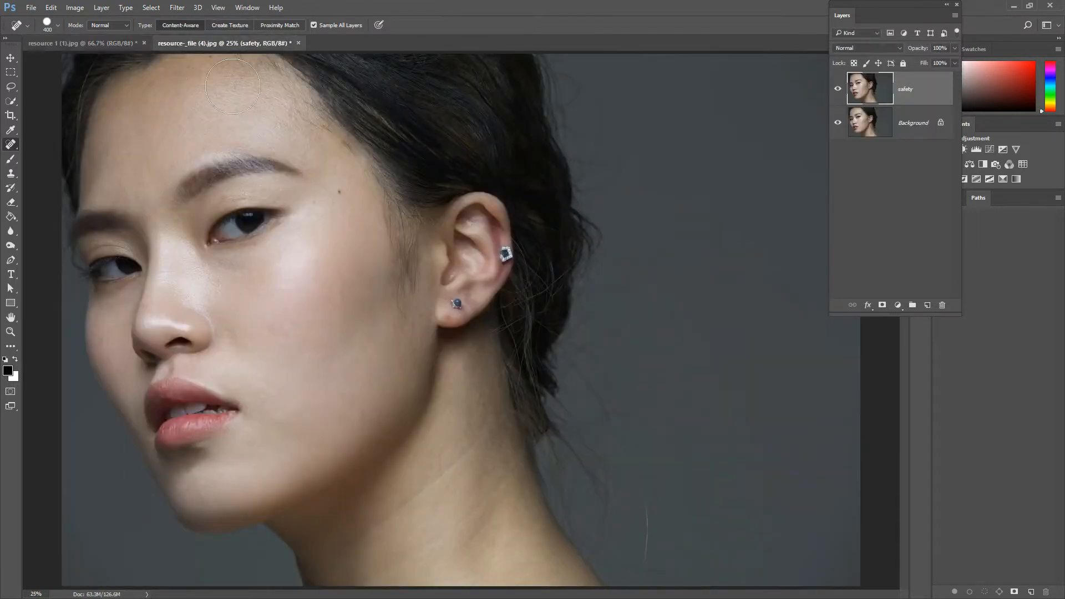
click(144, 43)
click(551, 228)
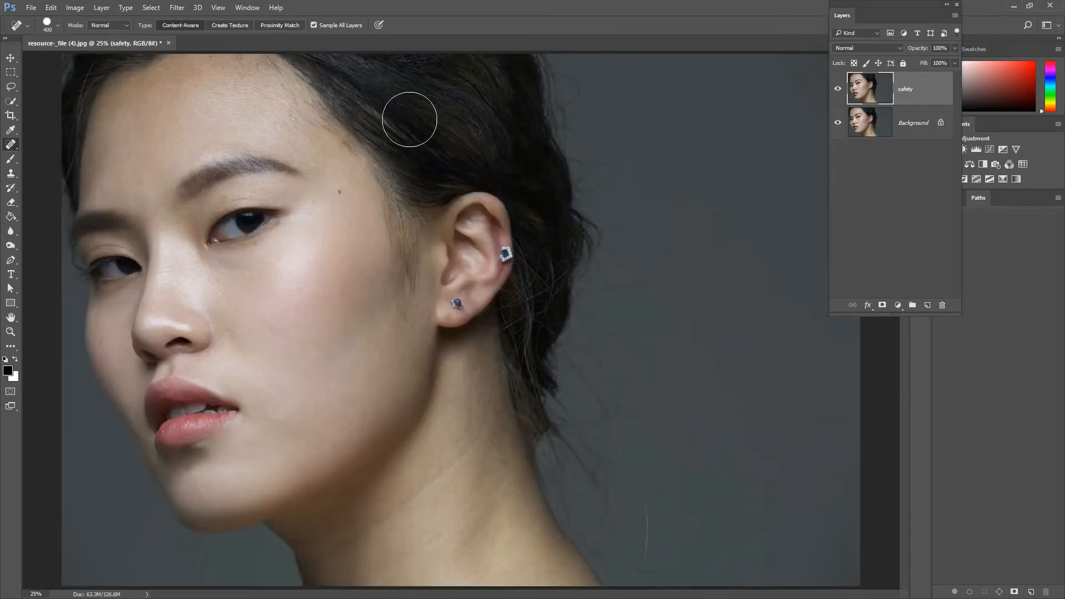
click(838, 90)
click(838, 90)
Step: Switch to the Healing Brush Tool and try to heal the blue stud on the earlobe without defining a source point
right_click(17, 150)
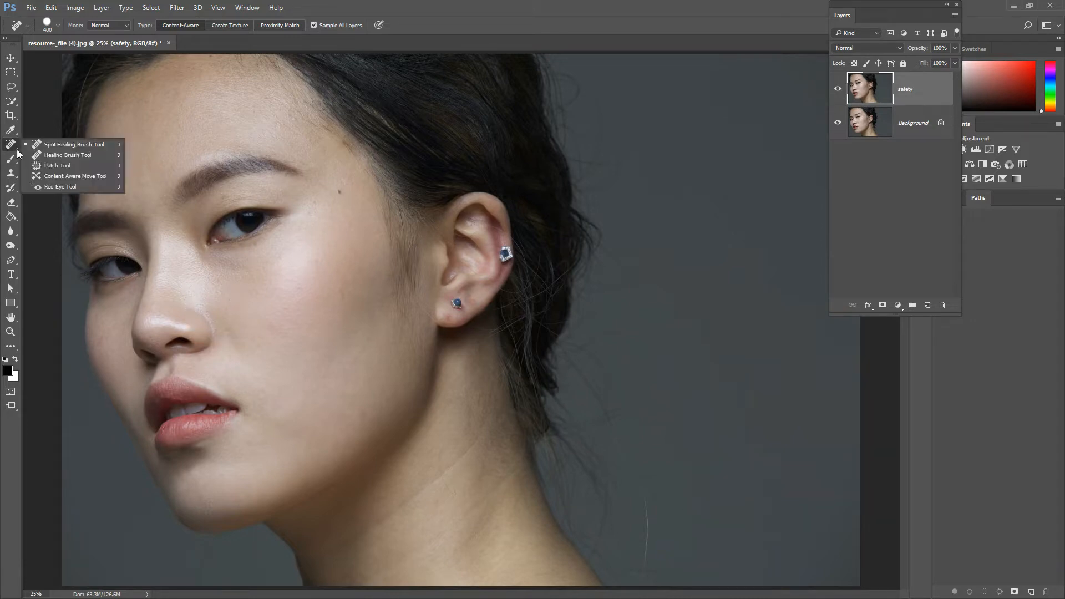
click(72, 155)
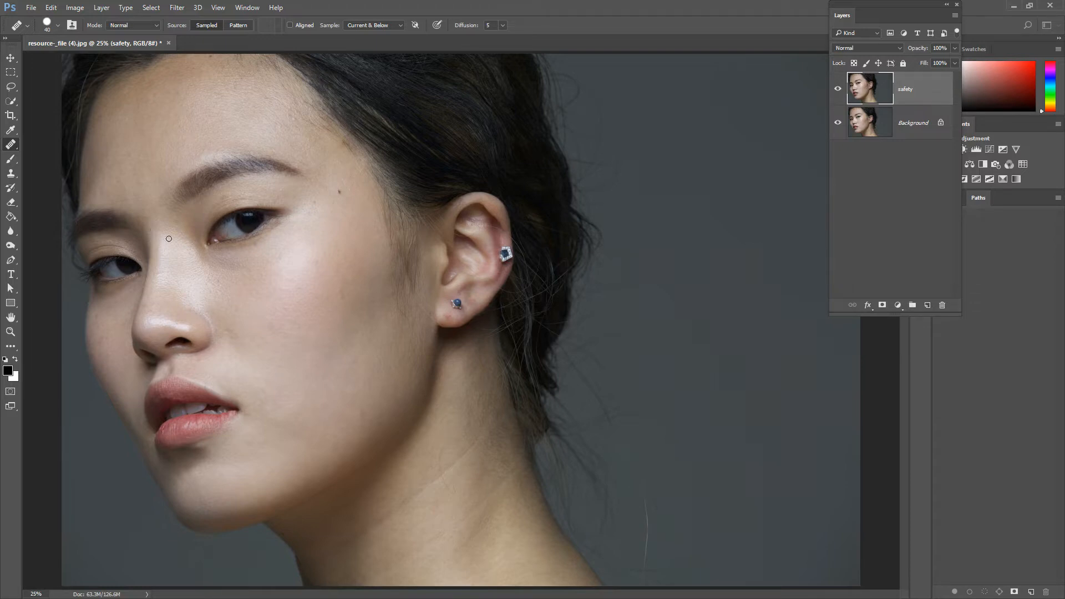
scroll(482, 295, up, 4)
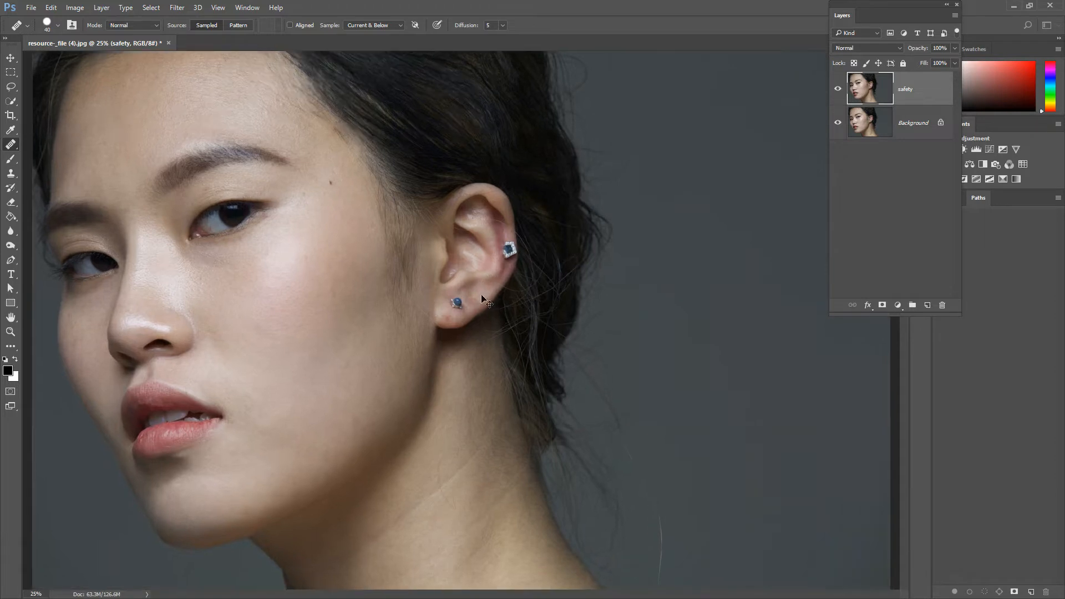
scroll(482, 295, up, 1)
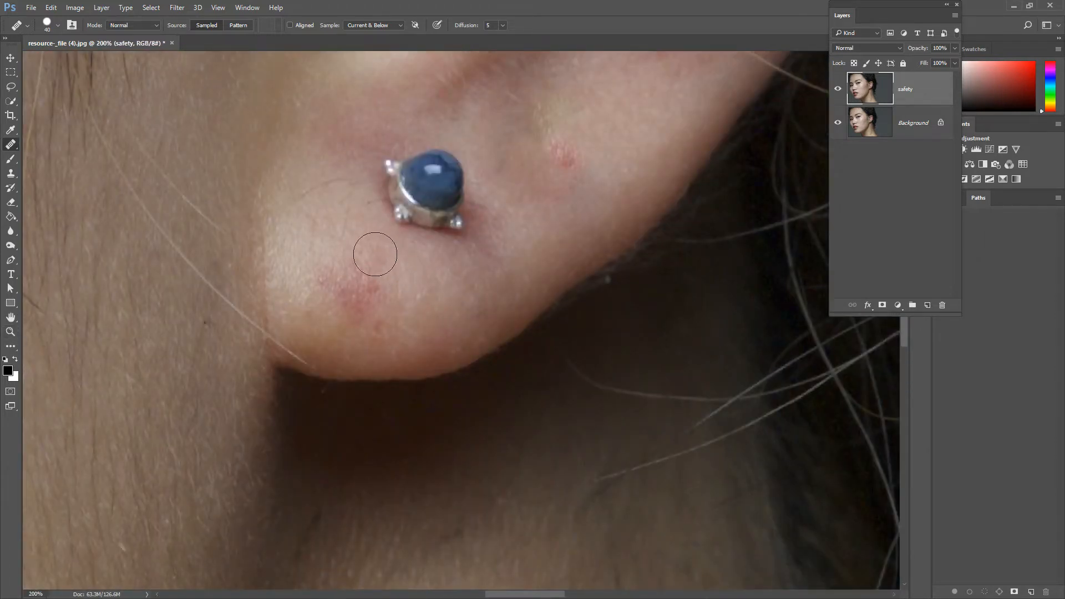
mouse_move(482, 236)
mouse_down()
mouse_move(335, 392)
mouse_move(447, 256)
mouse_move(475, 239)
mouse_up()
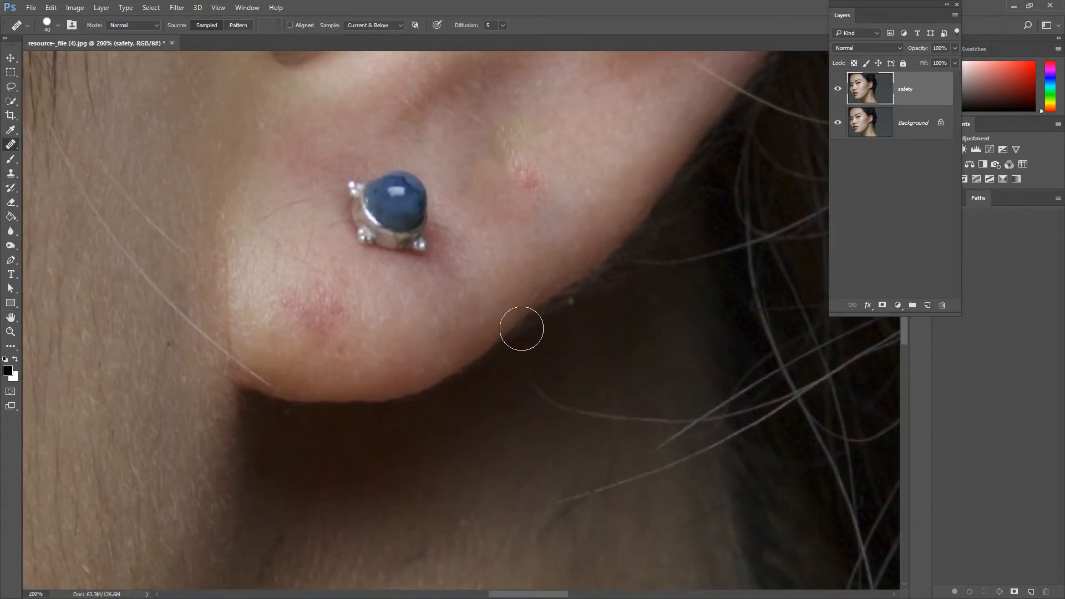
mouse_move(608, 274)
mouse_down()
mouse_move(604, 298)
mouse_move(571, 318)
mouse_move(568, 334)
mouse_up()
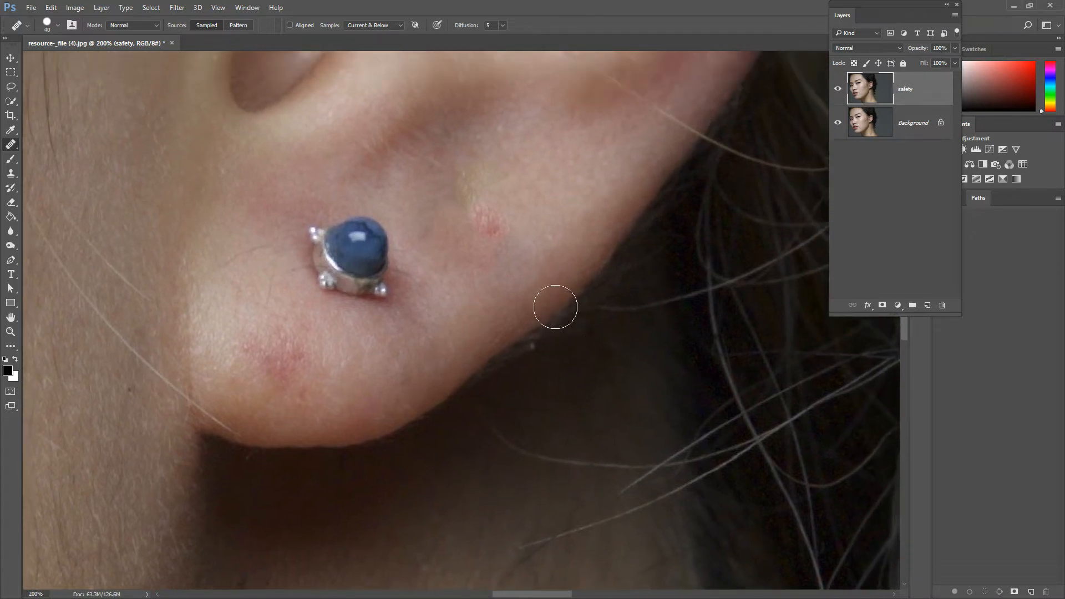
key(ctrl+minus)
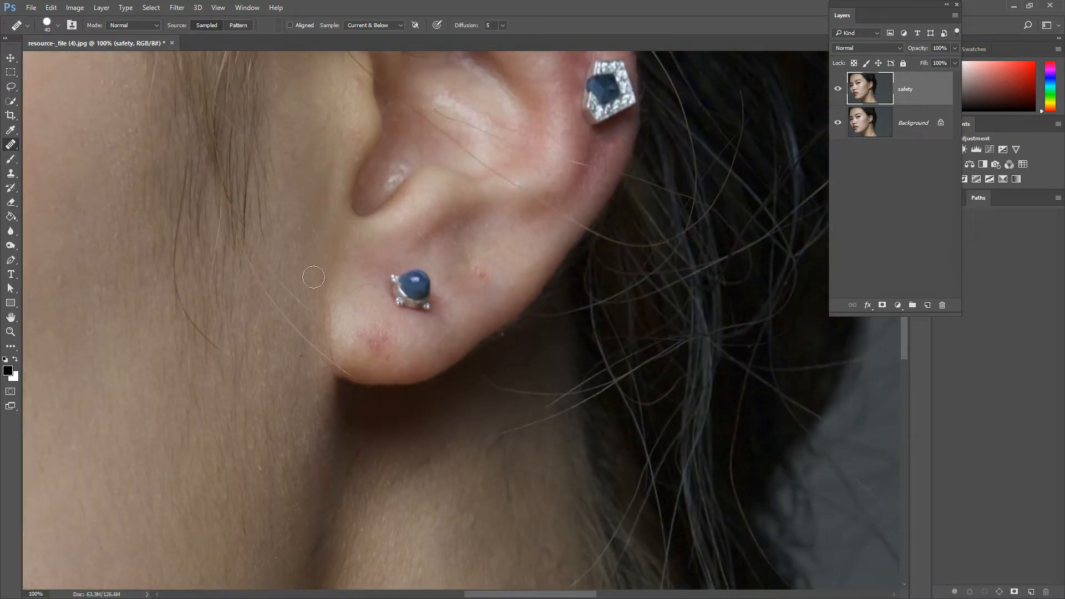
click(416, 286)
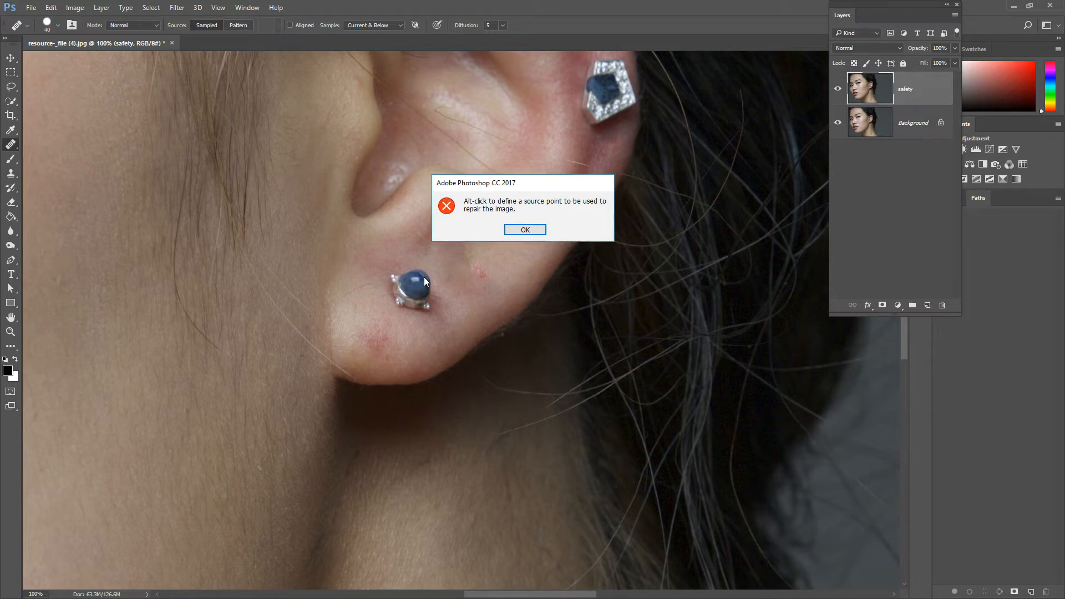
click(509, 233)
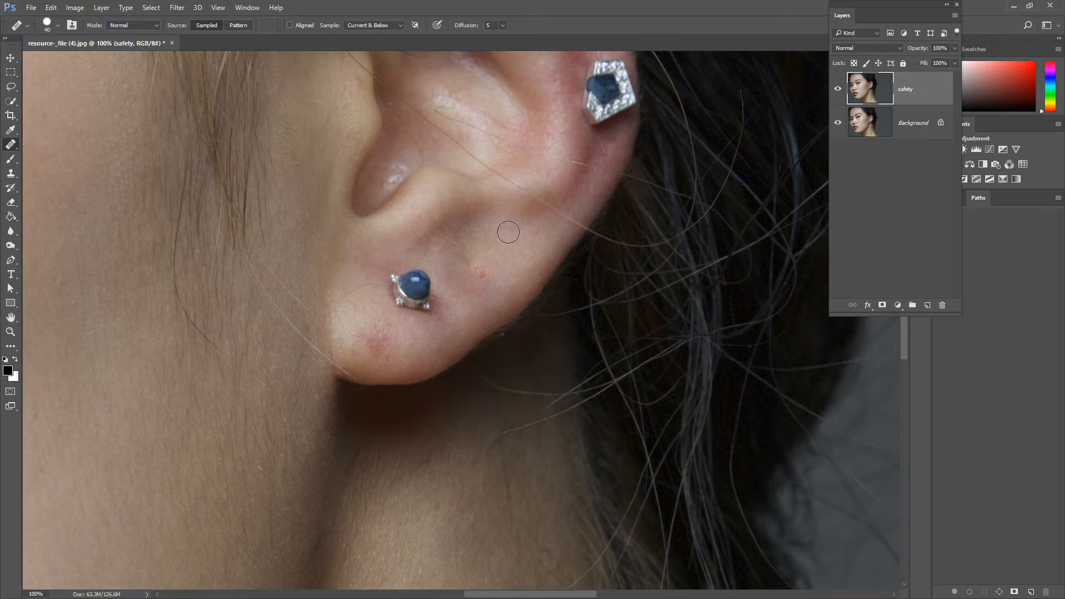
Step: Sample skin on the lower ear as the healing source, enlarge the brush to 125 px and paint out the blue earlobe stud
click(474, 254)
key(])
key(])
key(])
key(])
key(])
key(])
key(])
key(])
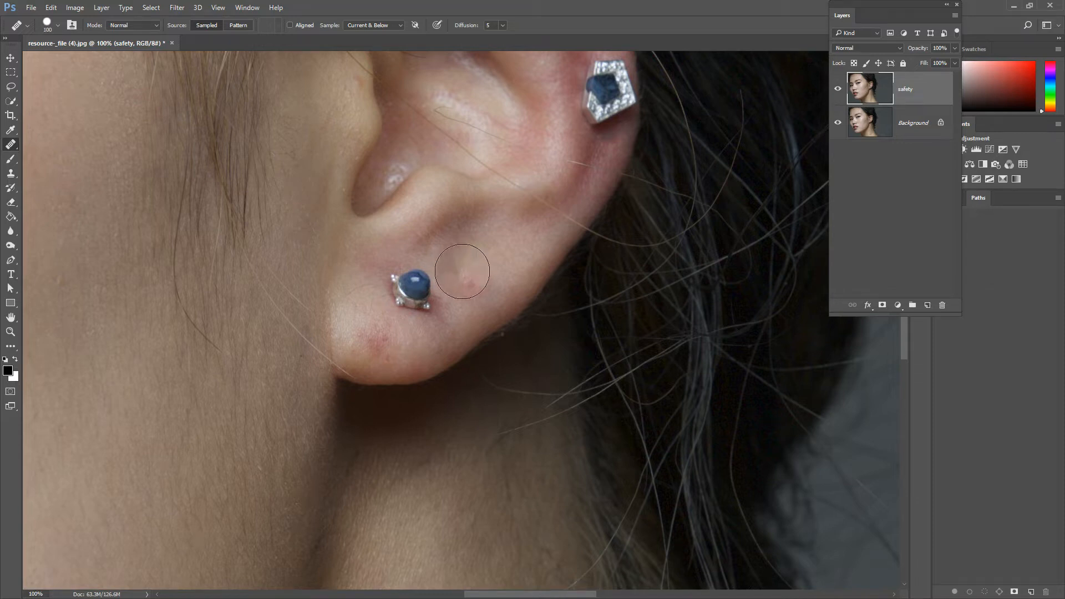
key(bracketleft)
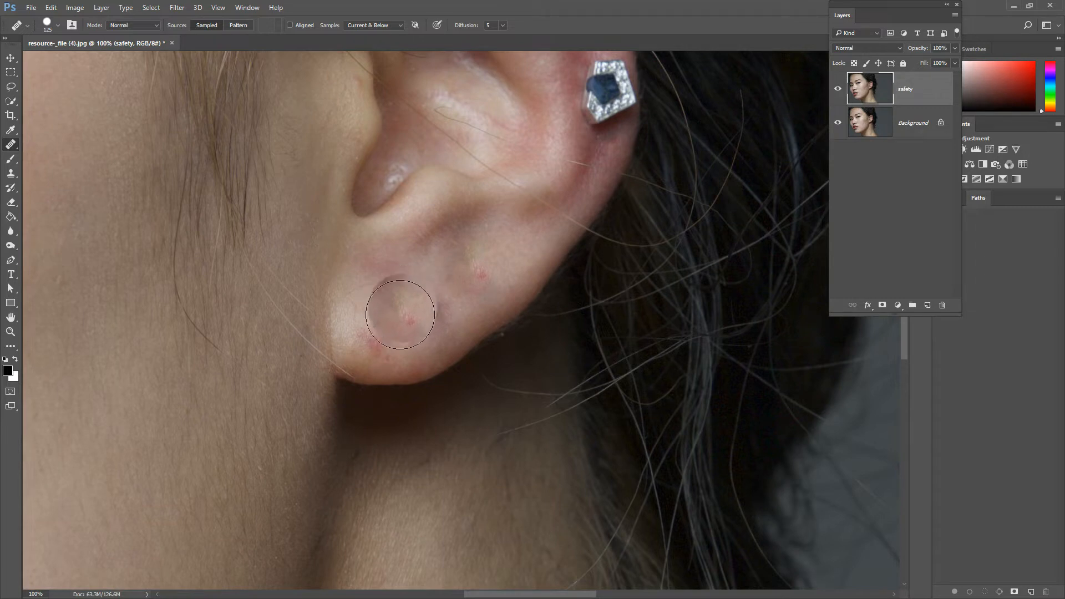
Step: Switch to the Spot Healing Brush, reduce it to 125 px and then 100 px, and heal two small red spots on the lower ear
right_click(16, 146)
click(61, 148)
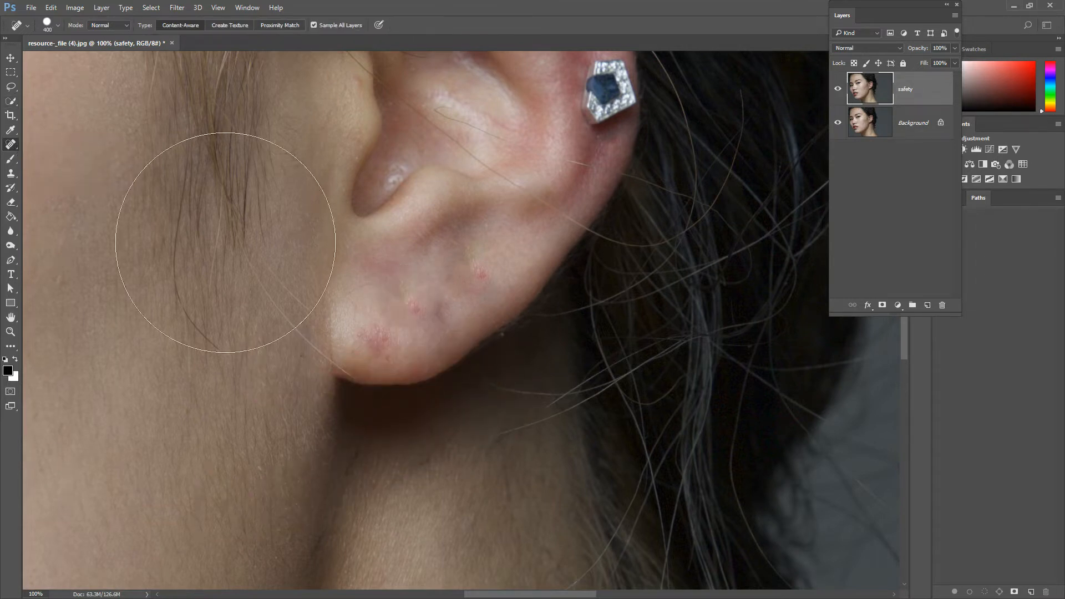
key(bracketleft)
key(bracketleft)
key(bracketleft)
key(bracketleft)
key(bracketleft)
key(bracketleft)
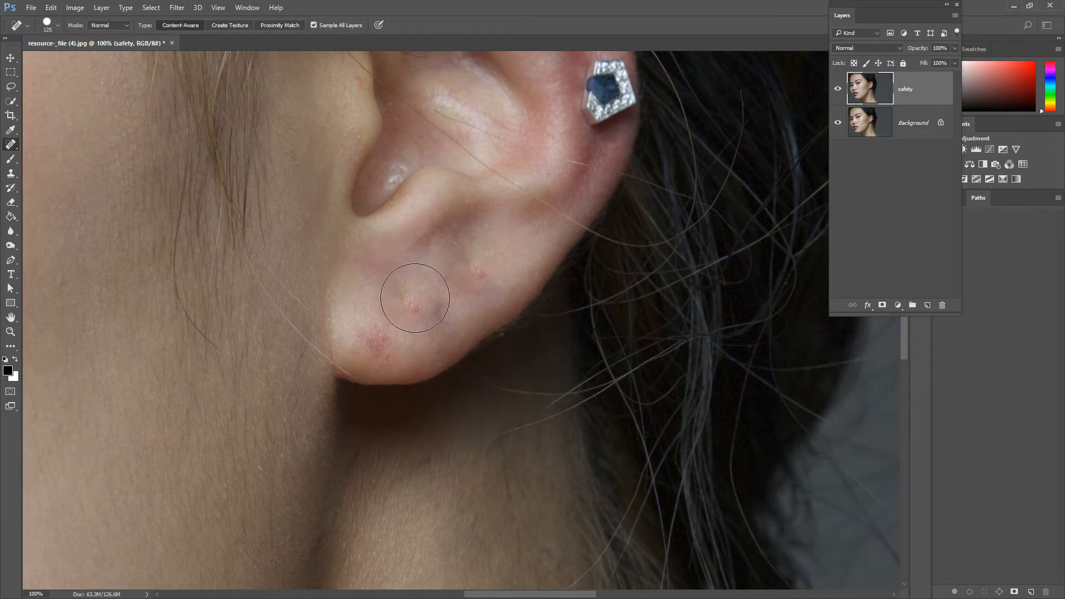
click(414, 296)
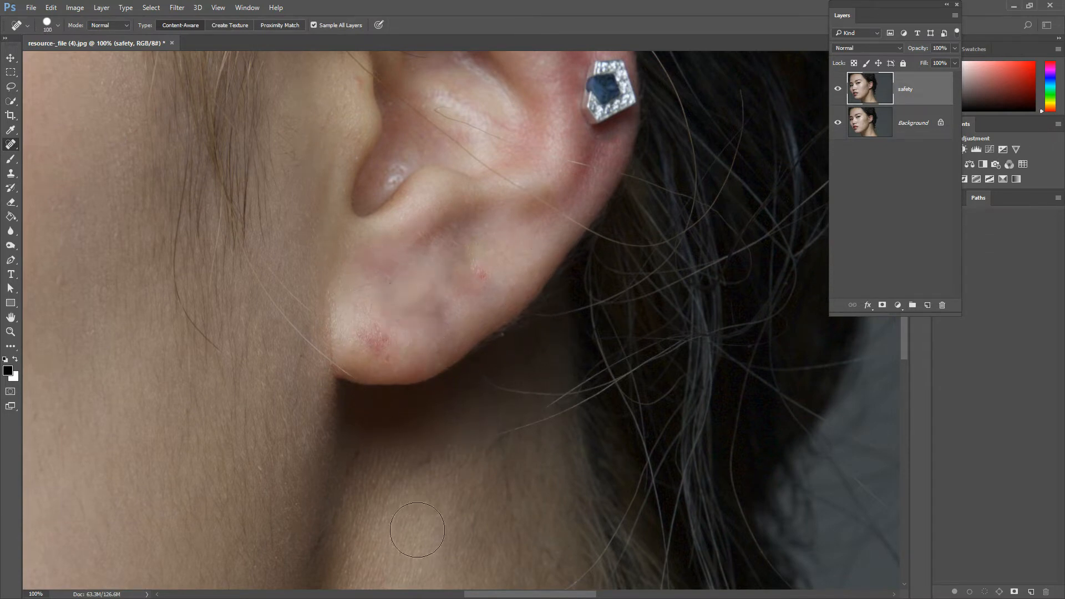
click(480, 269)
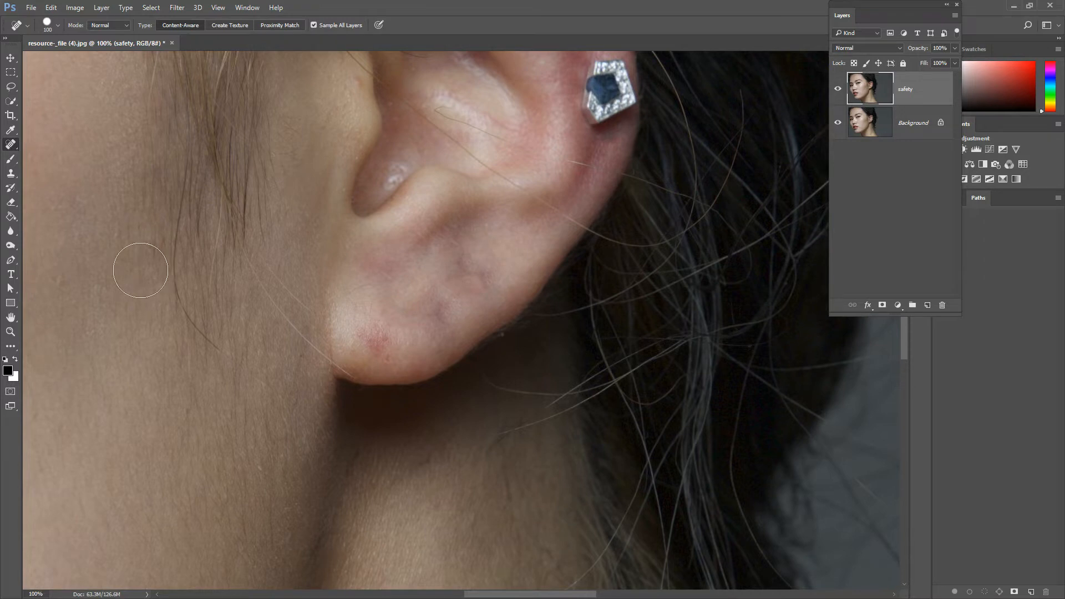
Step: Inspect the retouched ear and the cheek up close, and review the whole face at 33.3% zoom
drag(500, 149, 483, 399)
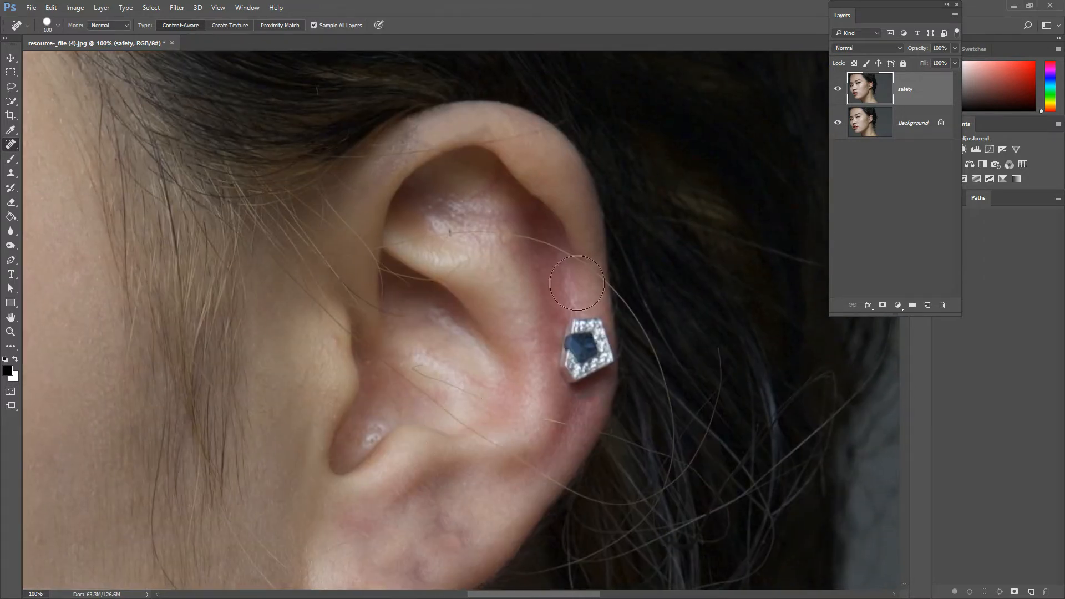
drag(350, 392, 928, 190)
drag(339, 305, 434, 248)
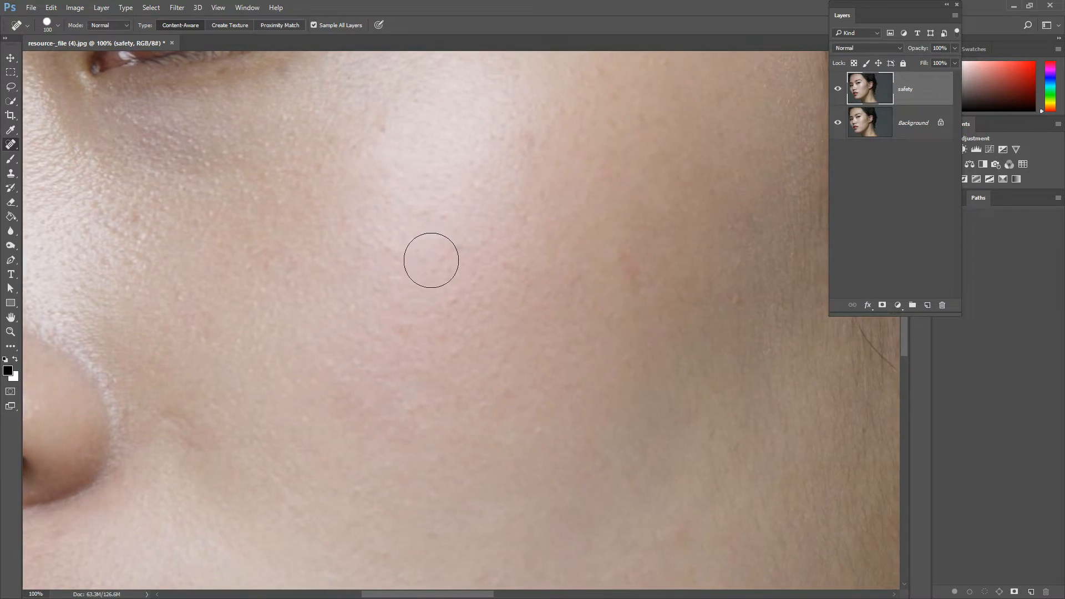
key(ctrl+minus)
key(ctrl+minus)
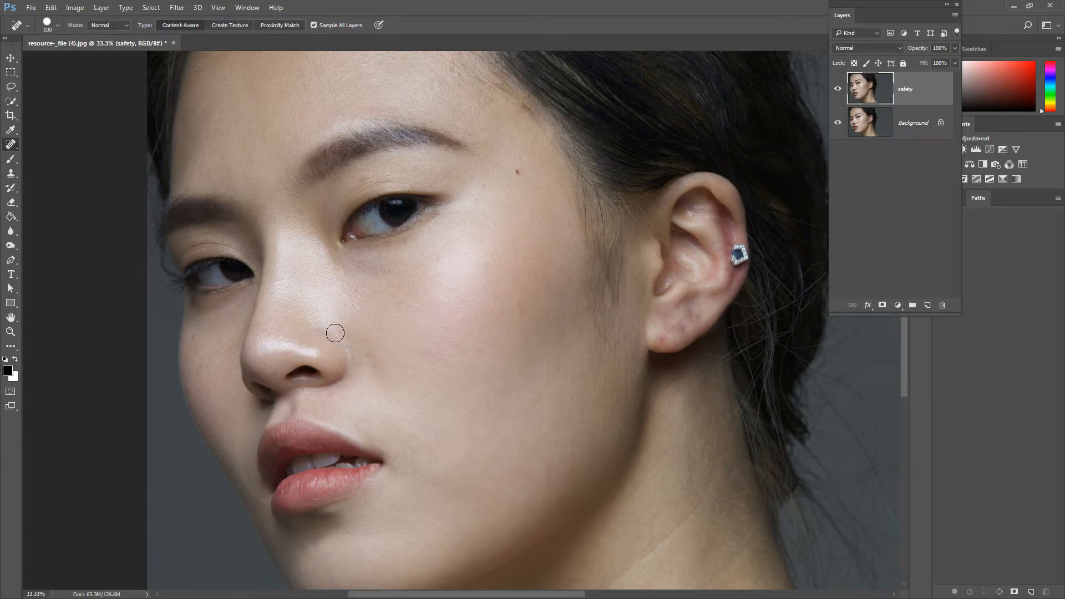
right_click(11, 144)
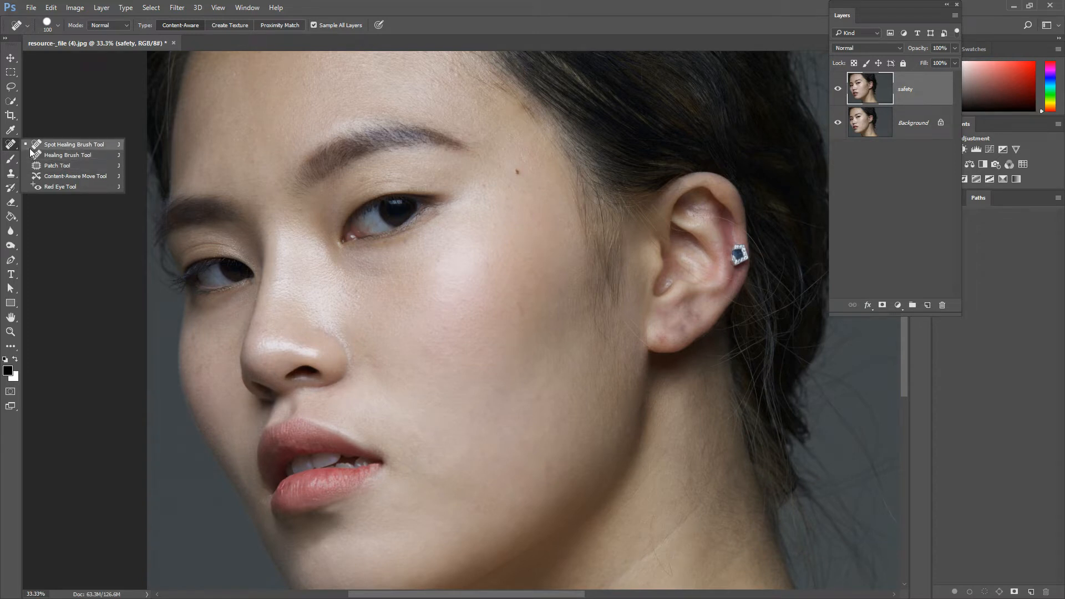
click(12, 145)
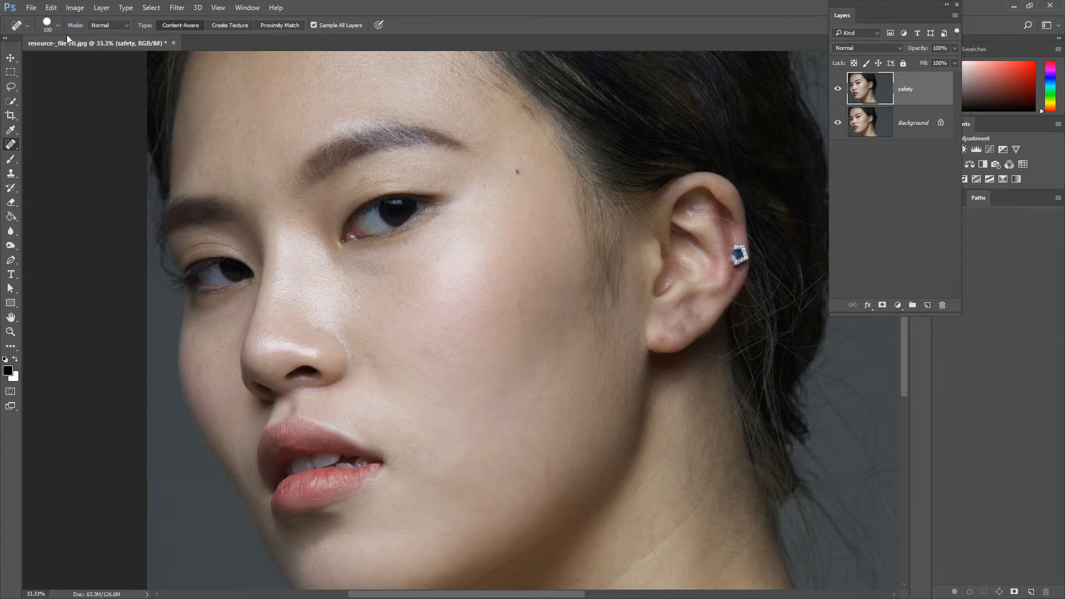
Step: Open the notebook and pen photo, resource-_file (6), from the L7 images folder
click(32, 8)
click(44, 31)
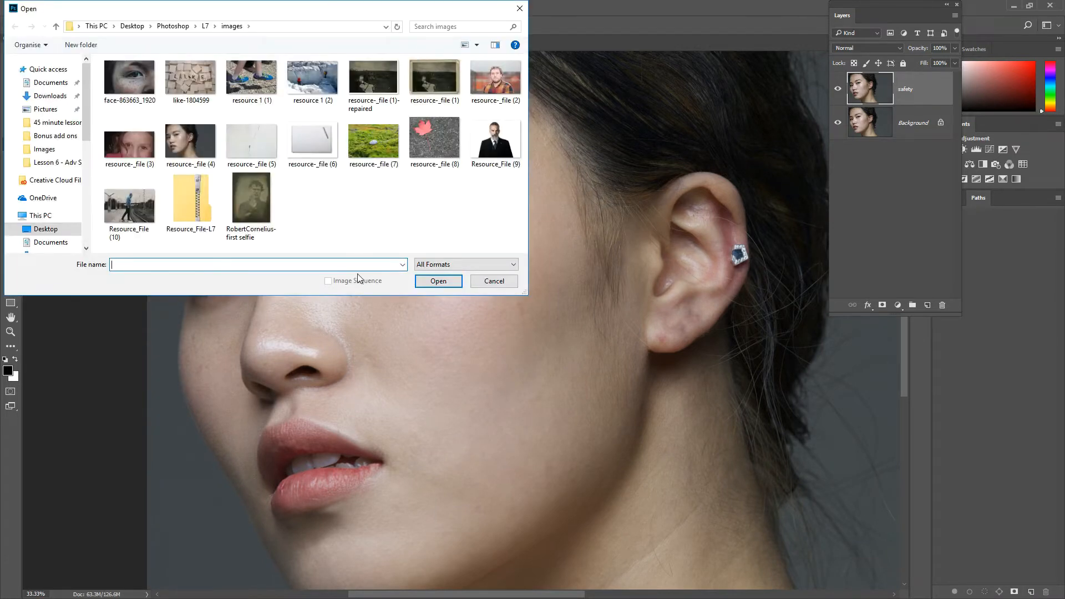
click(315, 137)
click(430, 283)
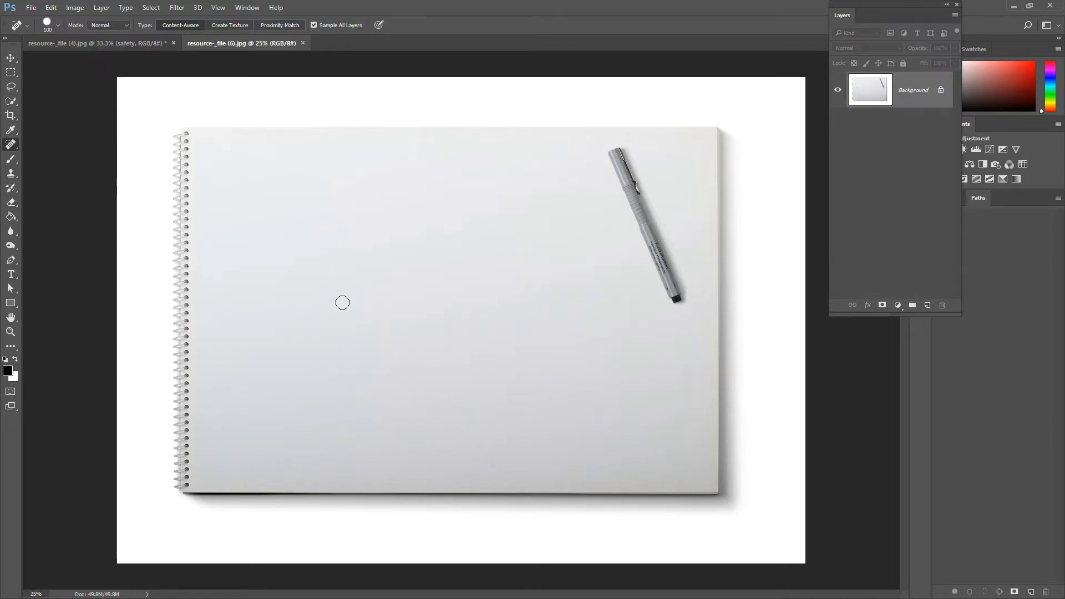
Step: Switch to the Patch Tool and duplicate the notebook photo's Background layer
right_click(11, 145)
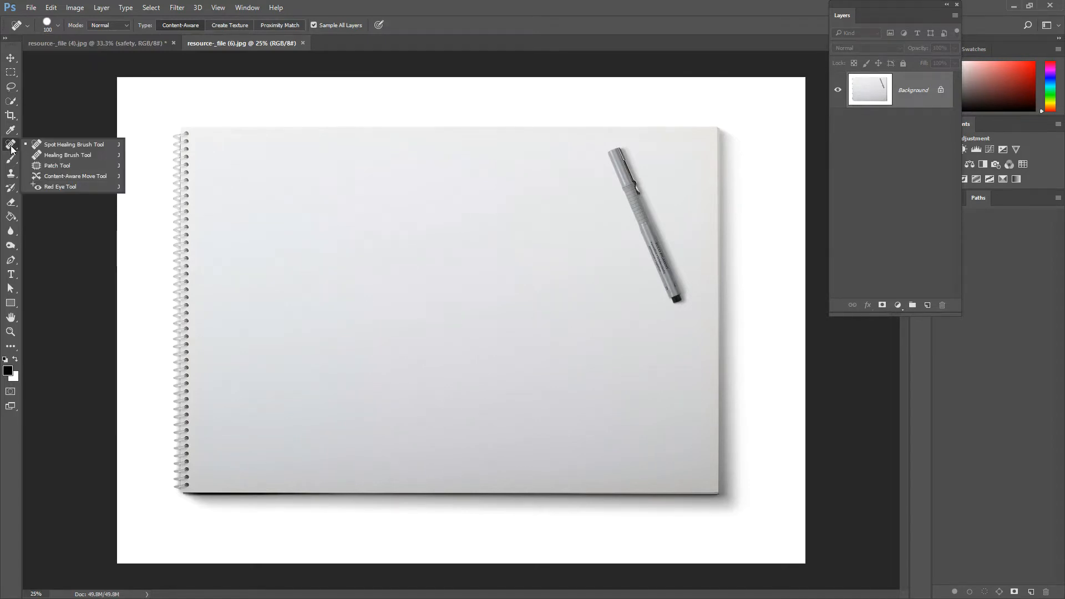
click(61, 165)
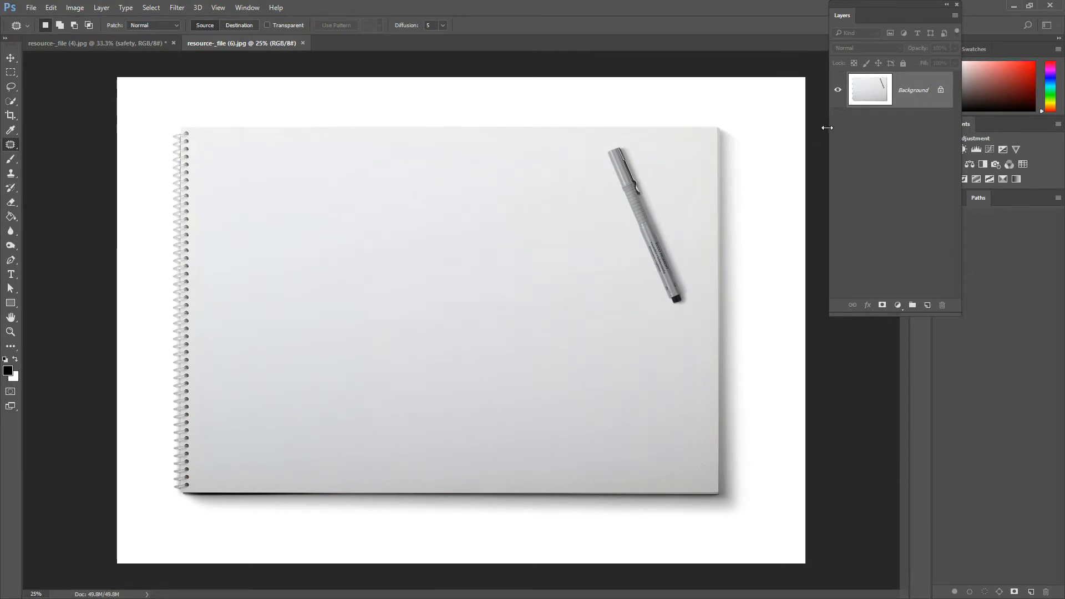
drag(908, 98, 927, 305)
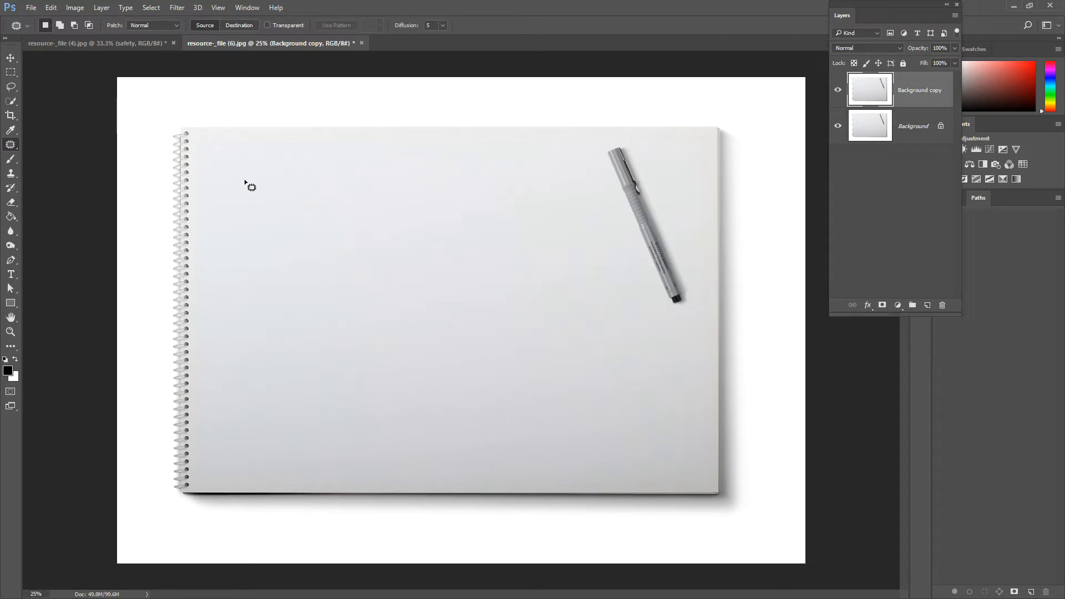
Step: Draw a freehand Patch Tool selection on the blank page, and reshape it by adding, subtracting and intersecting further freehand areas
mouse_move(359, 194)
mouse_down()
mouse_move(289, 199)
mouse_move(258, 341)
mouse_move(398, 379)
mouse_move(435, 269)
mouse_move(398, 217)
mouse_move(359, 194)
mouse_up()
click(59, 25)
mouse_move(276, 162)
mouse_down()
mouse_move(411, 302)
mouse_move(275, 162)
mouse_up()
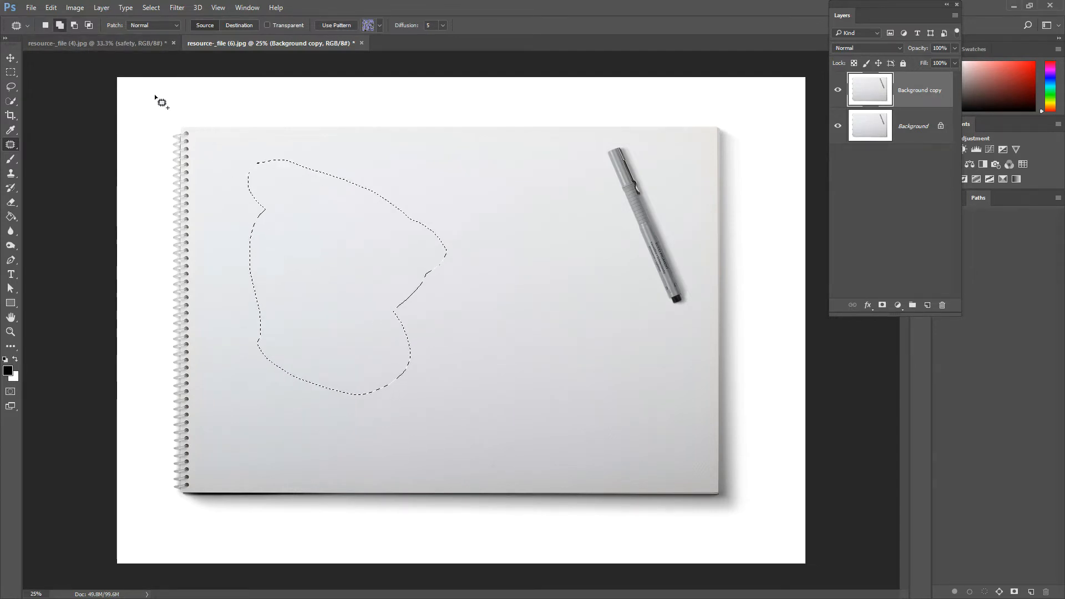
click(72, 26)
mouse_move(409, 166)
mouse_down()
mouse_move(435, 230)
mouse_move(356, 171)
mouse_move(402, 162)
mouse_up()
click(89, 25)
mouse_move(231, 221)
mouse_down()
mouse_move(225, 242)
mouse_move(248, 282)
mouse_move(292, 286)
mouse_move(258, 241)
mouse_up()
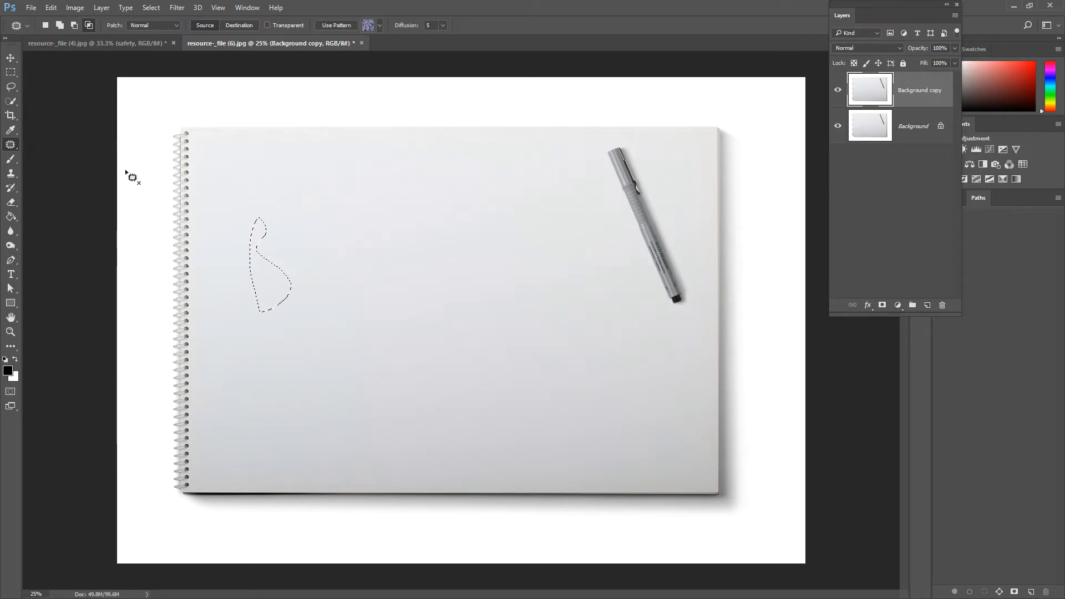
Step: In new-selection mode with Source patching, outline the pen freehand and patch it with clean paper from the middle of the page
click(47, 25)
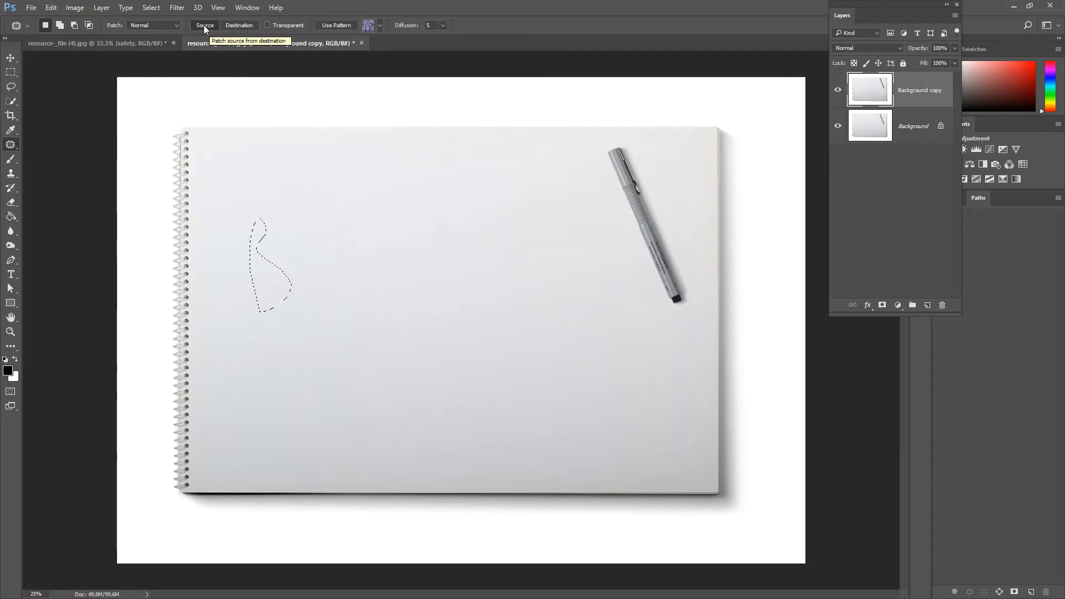
mouse_move(647, 163)
mouse_down()
mouse_move(614, 137)
mouse_move(598, 151)
mouse_move(608, 224)
mouse_move(653, 303)
mouse_move(687, 314)
mouse_up()
drag(693, 274, 644, 161)
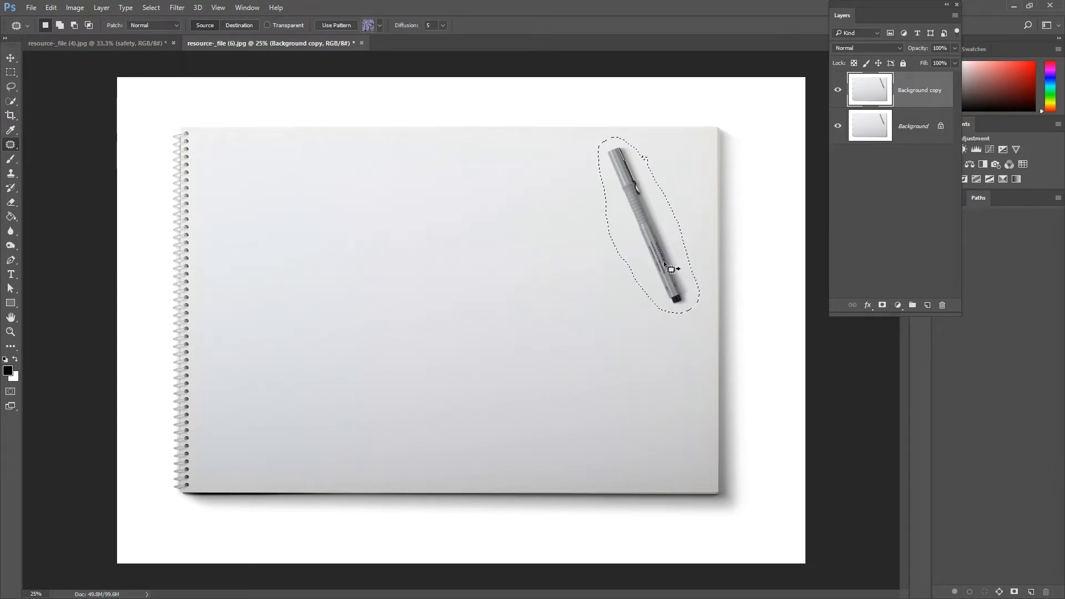
drag(660, 246, 414, 337)
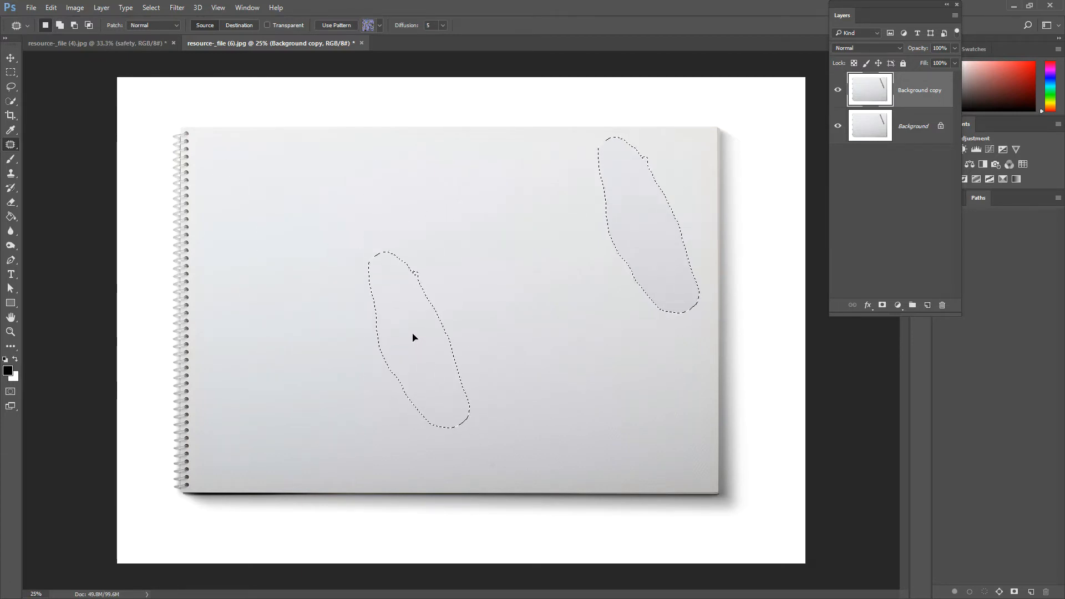
Step: Patch the outlined pen area again with clean paper from the left half of the page, and deselect
drag(414, 337, 322, 298)
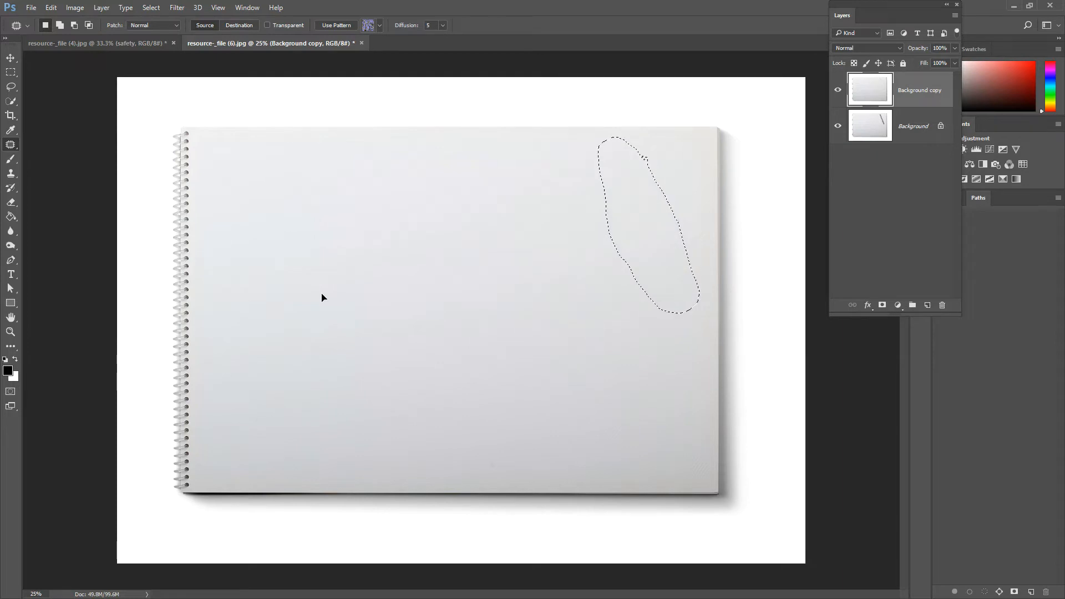
click(151, 7)
click(166, 33)
Step: Compare the patched page with the original by hiding and showing the Background copy layer, overall and at 50% magnification
click(837, 91)
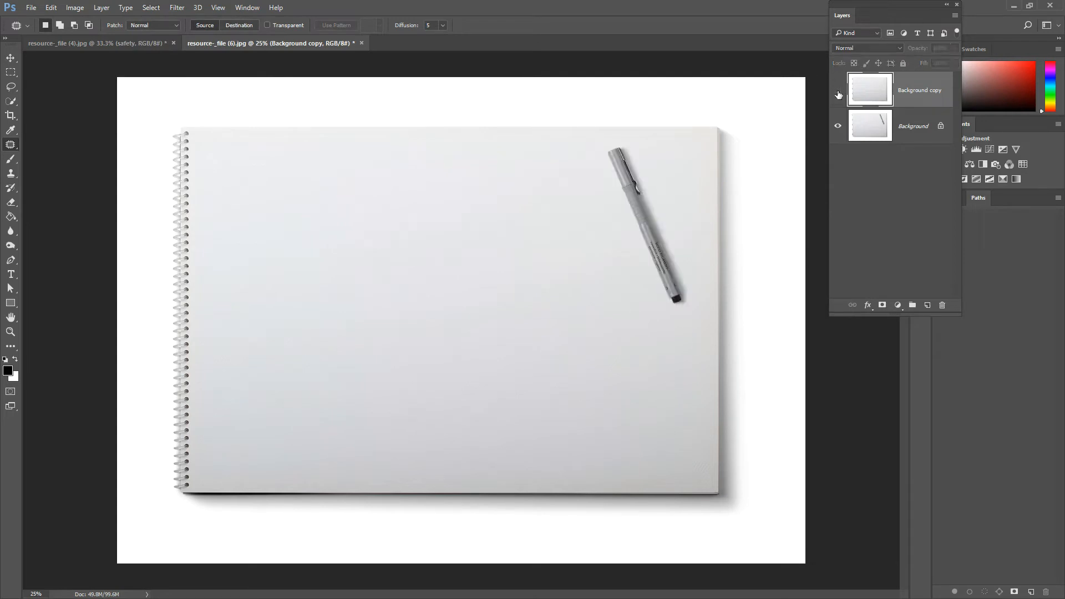
click(838, 93)
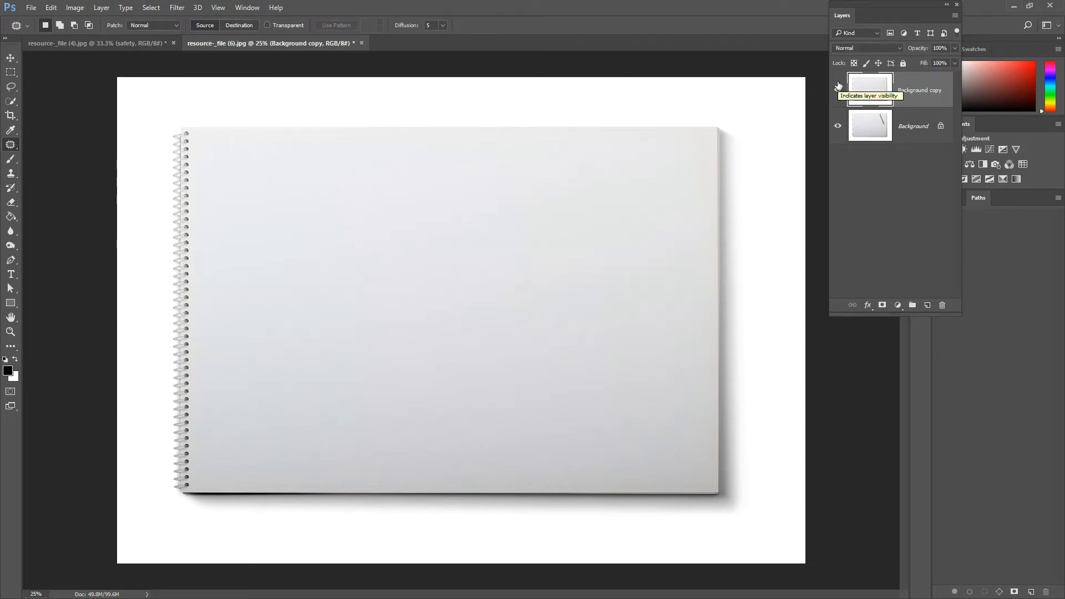
key(ctrl+plus)
key(ctrl+plus)
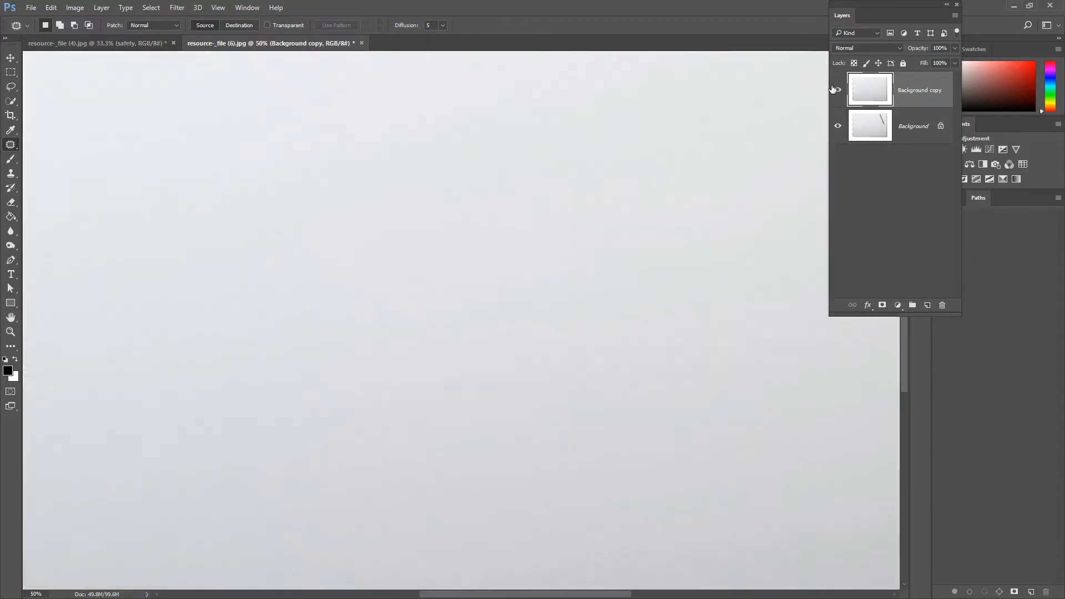
drag(733, 109, 477, 243)
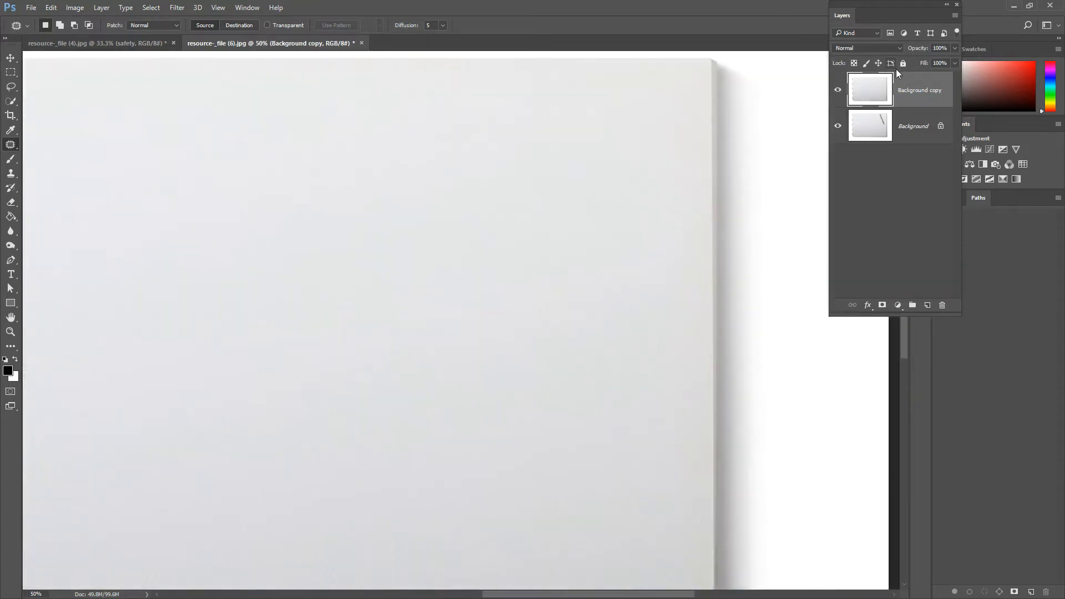
click(838, 91)
click(838, 91)
click(838, 91)
click(837, 92)
click(837, 92)
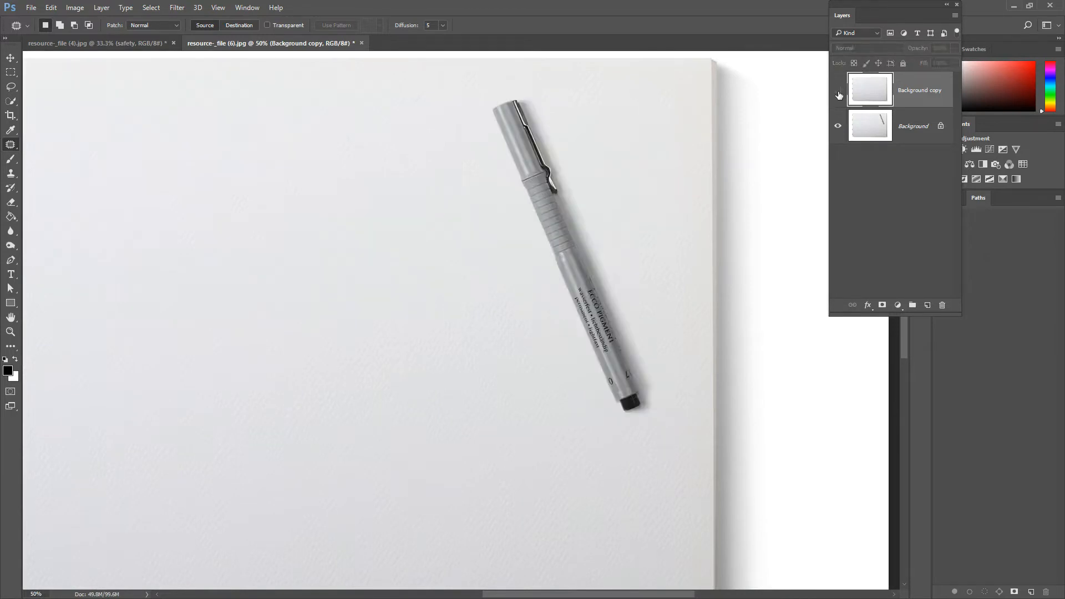
click(837, 92)
key(ctrl+minus)
key(ctrl+minus)
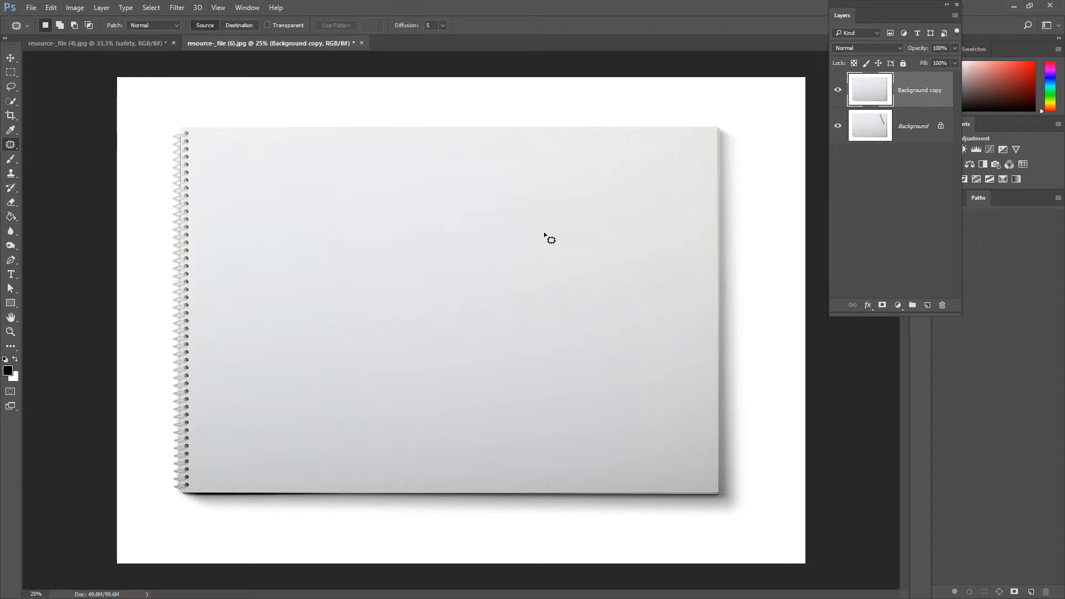
Step: Duplicate the Background layer again and move the duplicate to the top of the layer stack
click(912, 138)
key(ctrl+j)
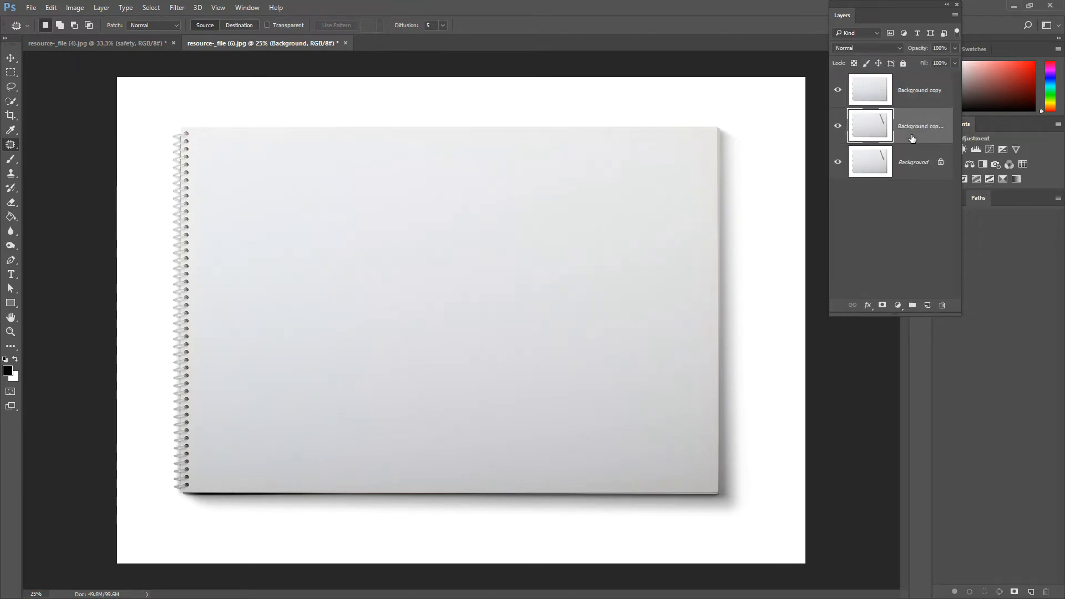
drag(912, 138, 919, 81)
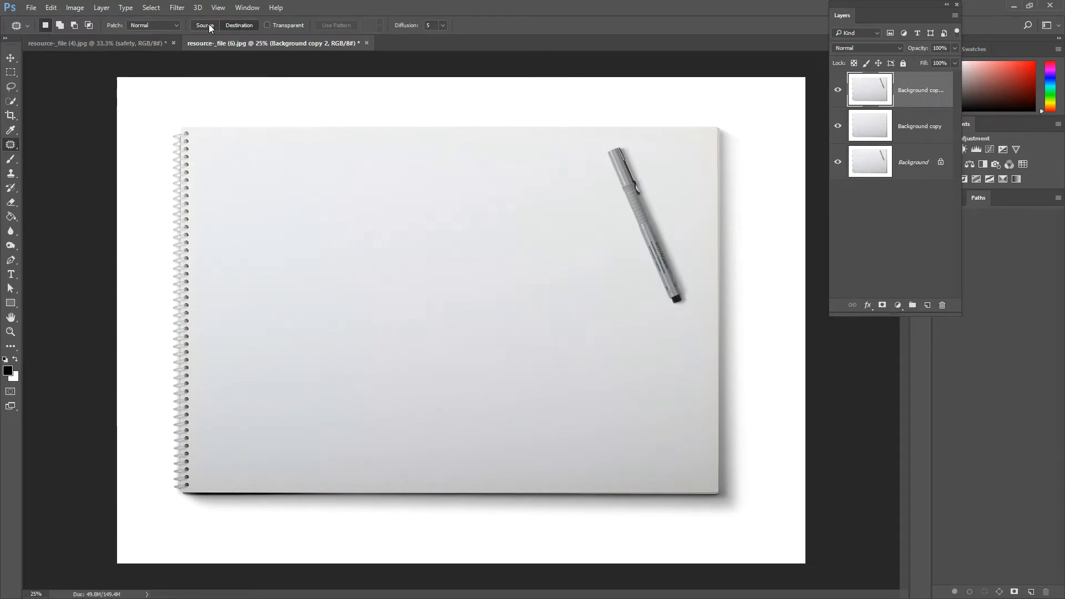
Step: With Destination patching, outline the pen freehand, place a copy of it just to its left on the page, and deselect
mouse_move(640, 158)
mouse_down()
mouse_move(626, 138)
mouse_move(598, 157)
mouse_up()
mouse_move(609, 201)
mouse_down()
mouse_move(641, 287)
mouse_move(685, 317)
mouse_move(695, 288)
mouse_move(689, 260)
mouse_move(642, 161)
mouse_up()
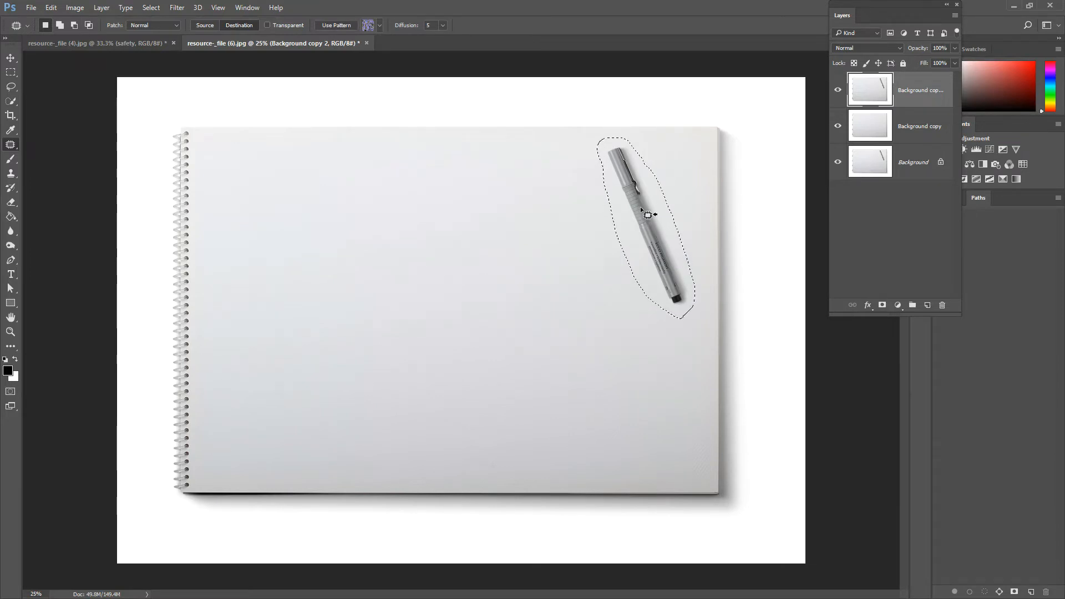
mouse_move(641, 209)
mouse_down()
mouse_move(627, 225)
mouse_move(502, 268)
mouse_move(322, 293)
mouse_move(253, 338)
mouse_move(305, 338)
mouse_move(590, 231)
mouse_up()
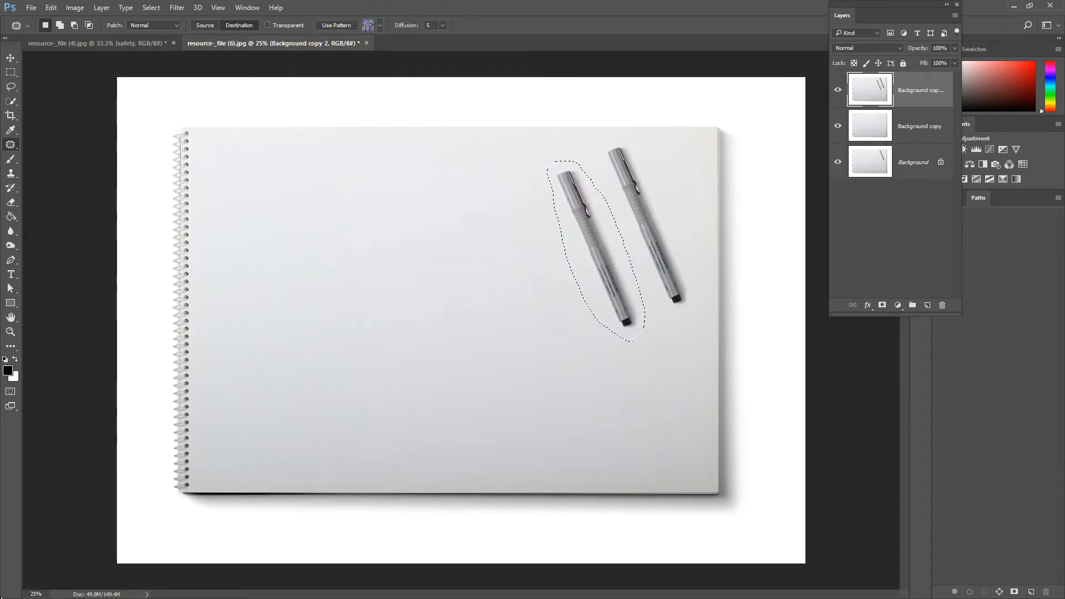
key(ctrl+d)
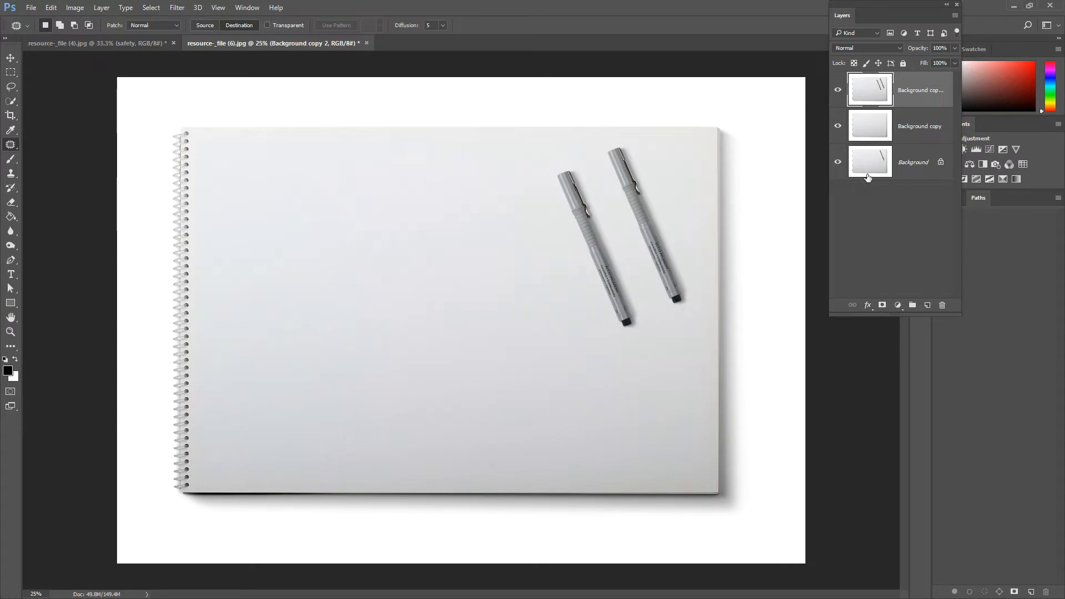
Step: Compare the original, pen-free and two-pen versions by hiding and showing the two Background copies
click(838, 90)
click(838, 127)
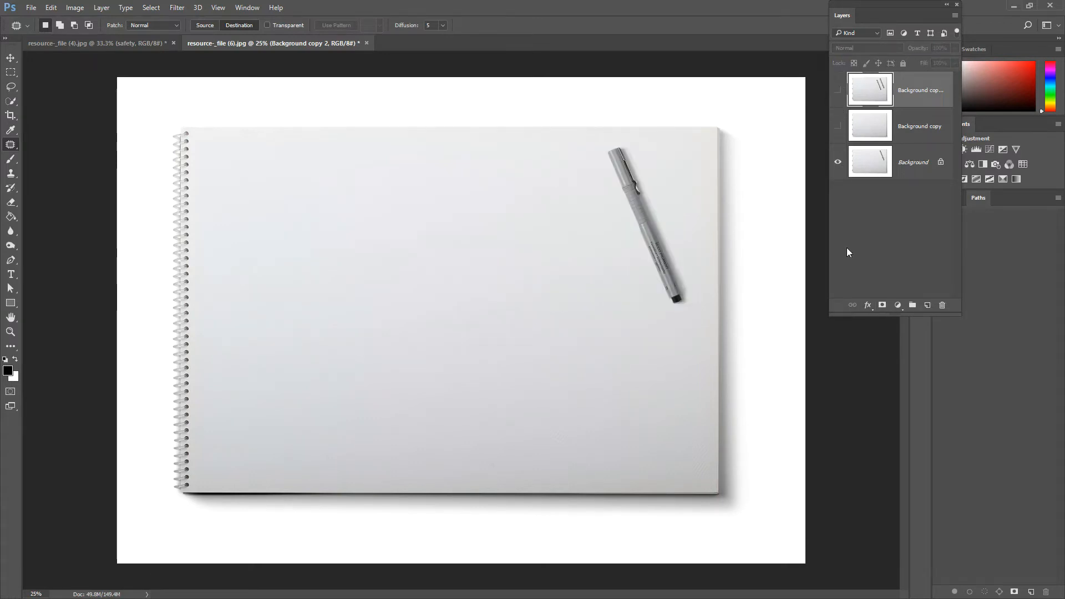
click(838, 126)
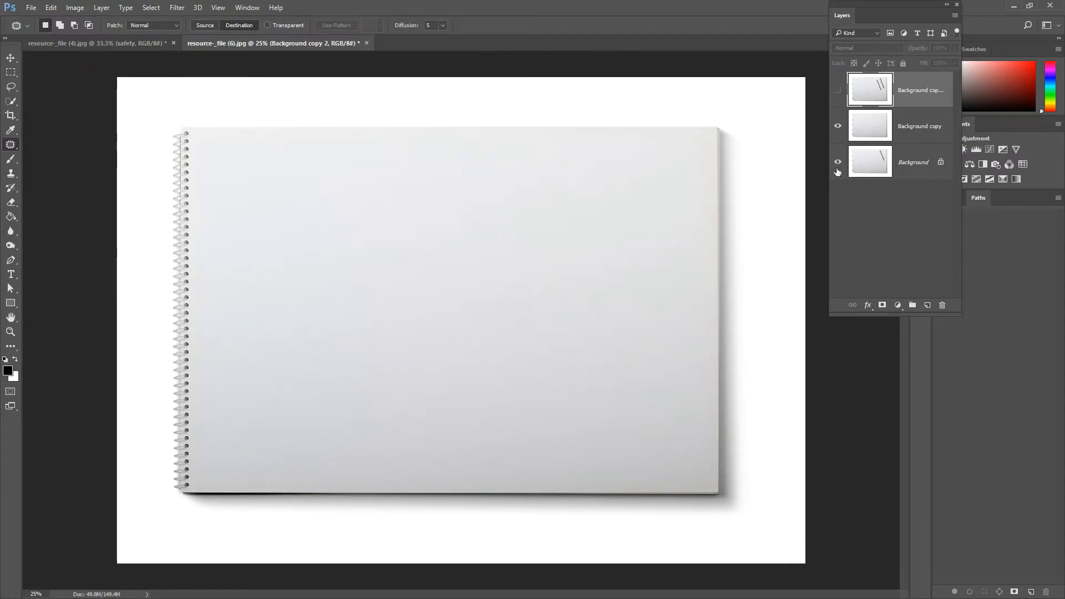
click(838, 90)
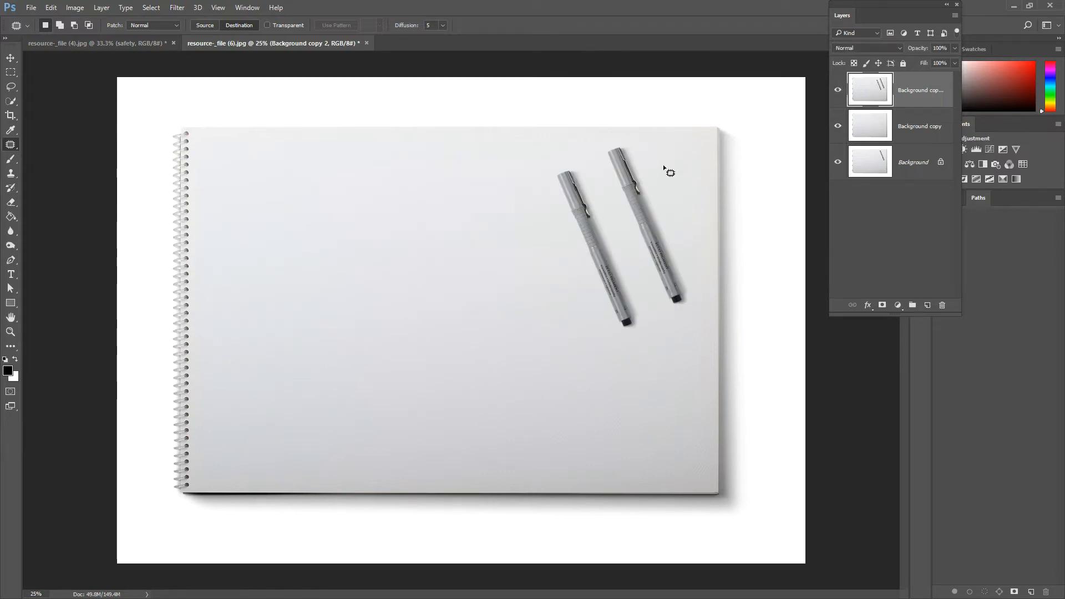
Step: Outline both pens, patch a copy of the pair further left on the page, and deselect
mouse_move(659, 176)
mouse_down()
mouse_move(648, 147)
mouse_move(627, 134)
mouse_move(558, 154)
mouse_move(545, 165)
mouse_move(549, 247)
mouse_move(598, 335)
mouse_move(676, 338)
mouse_move(696, 316)
mouse_move(693, 262)
mouse_move(679, 201)
mouse_move(656, 165)
mouse_move(602, 227)
mouse_move(544, 249)
mouse_up()
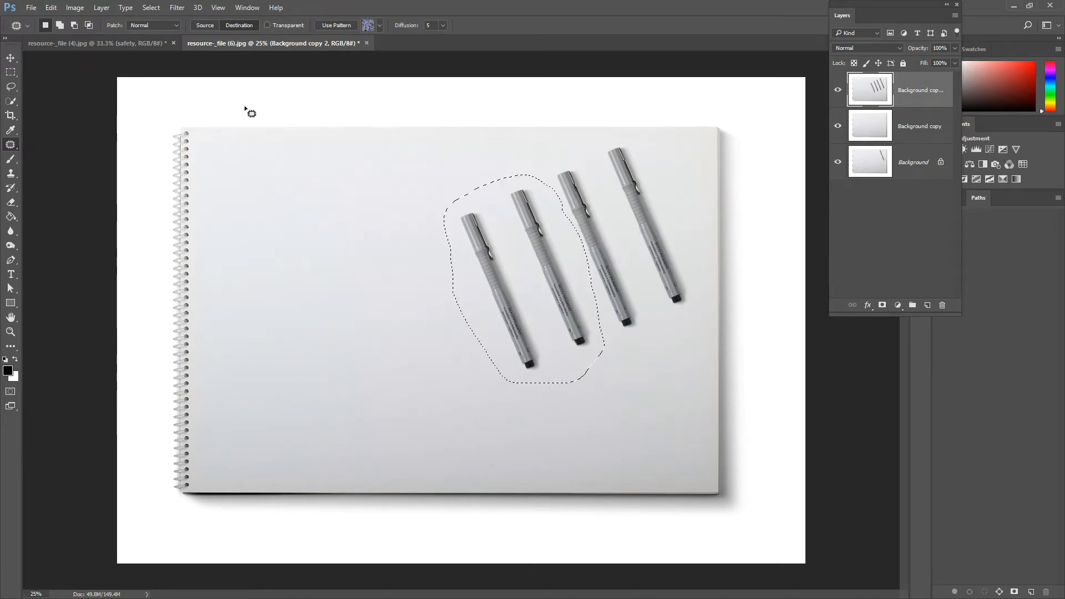
key(ctrl+d)
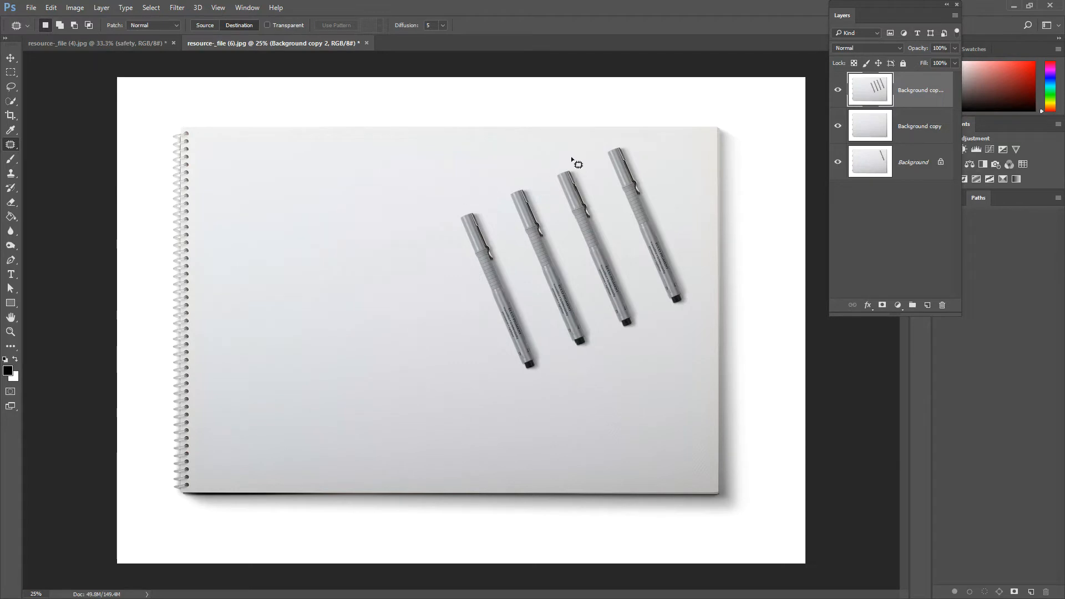
Step: With Source patching, outline the three copied pens together, replace them with clean paper from the page's left half, and deselect
mouse_move(578, 155)
mouse_down()
mouse_move(445, 181)
mouse_move(428, 214)
mouse_move(498, 374)
mouse_move(550, 411)
mouse_move(662, 369)
mouse_move(666, 328)
mouse_move(579, 158)
mouse_up()
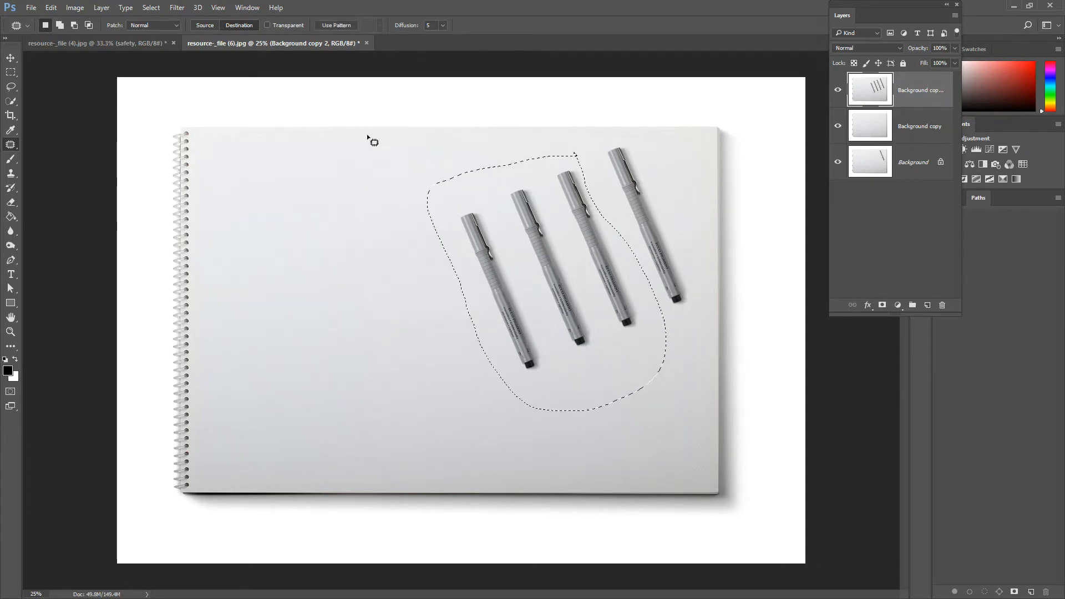
drag(537, 279, 330, 322)
key(ctrl+d)
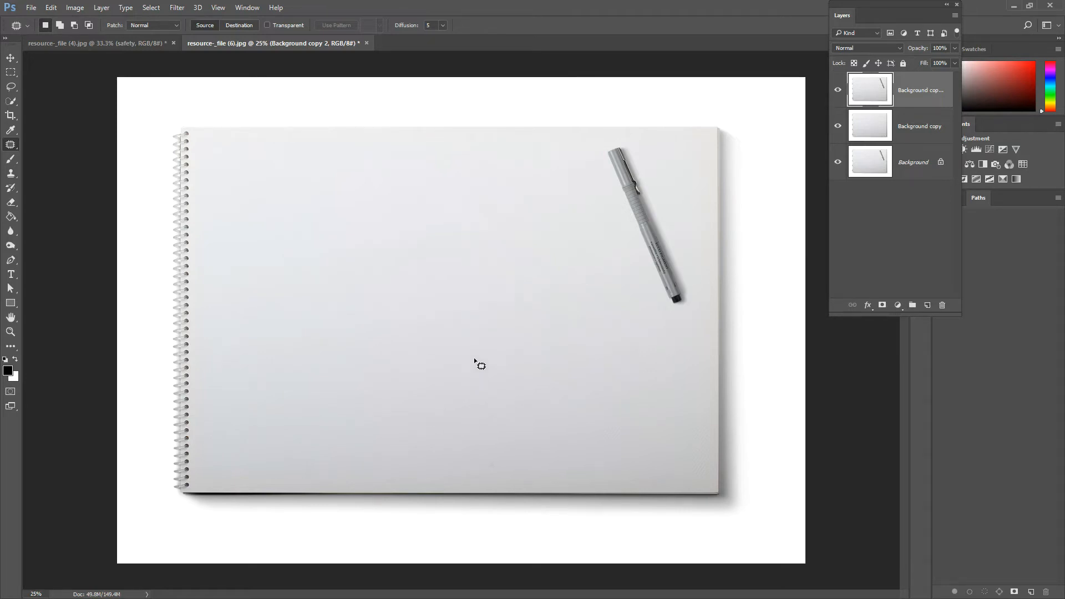
Step: Switch to the portrait resource-_file (4) and patch blemishes on the middle of the forehead with nearby clean skin
click(104, 44)
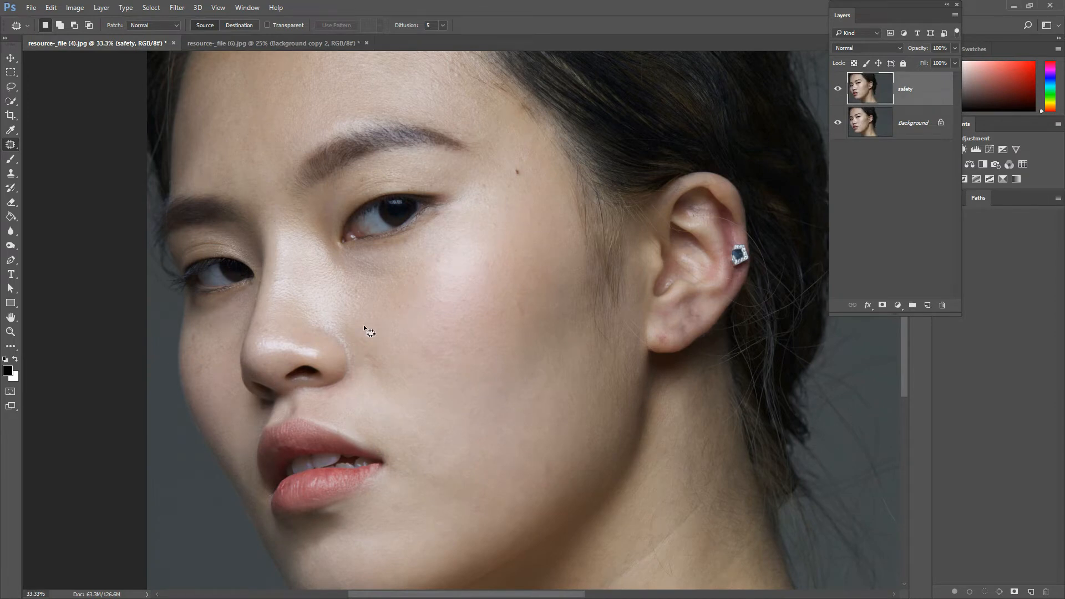
key(ctrl+plus)
key(ctrl+plus)
key(ctrl+plus)
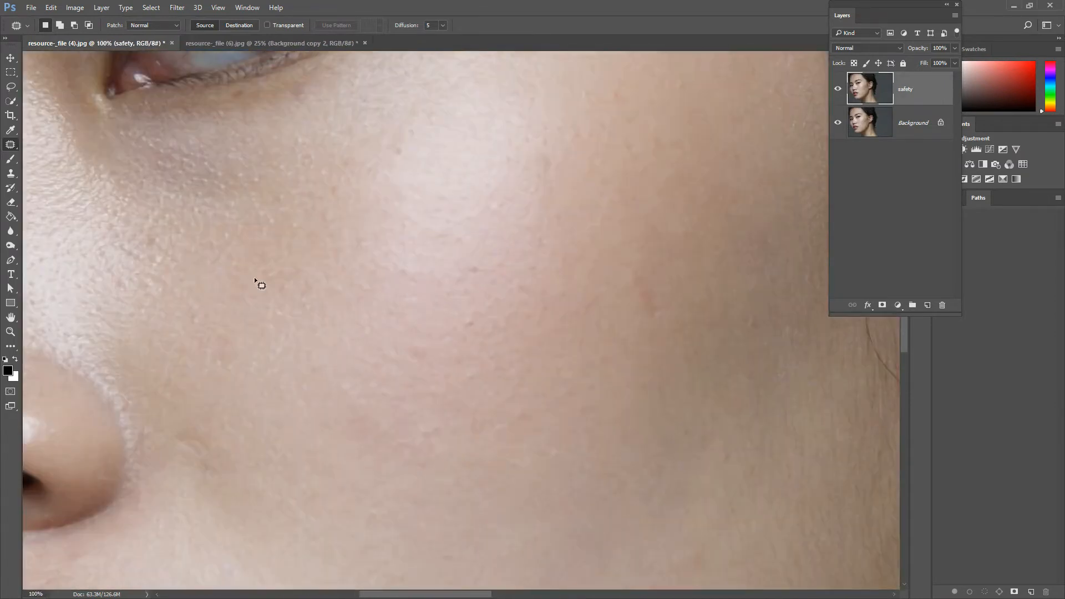
drag(256, 281, 638, 438)
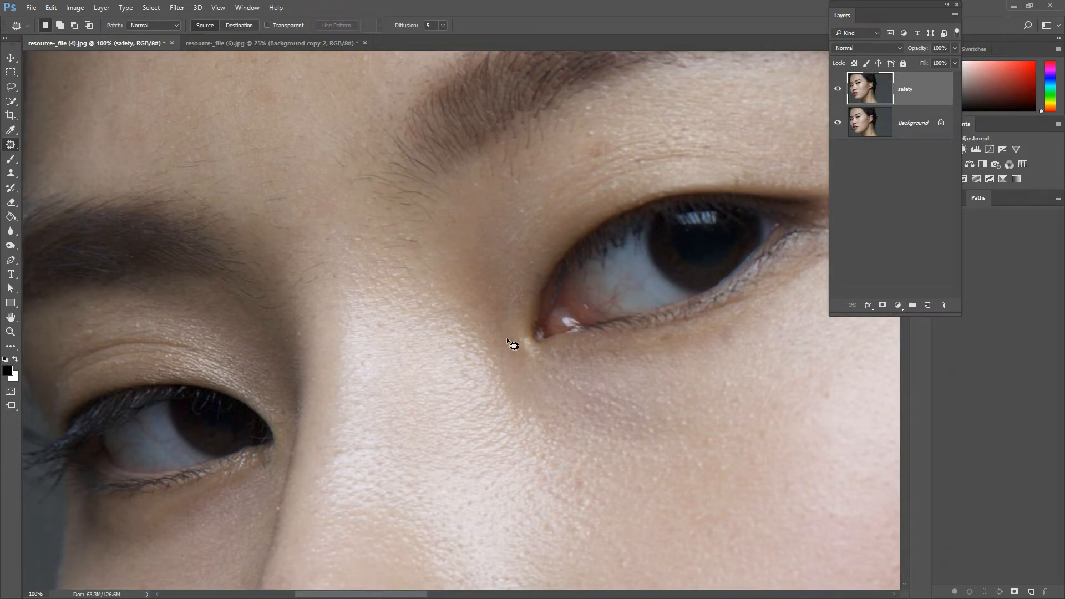
drag(320, 170, 387, 268)
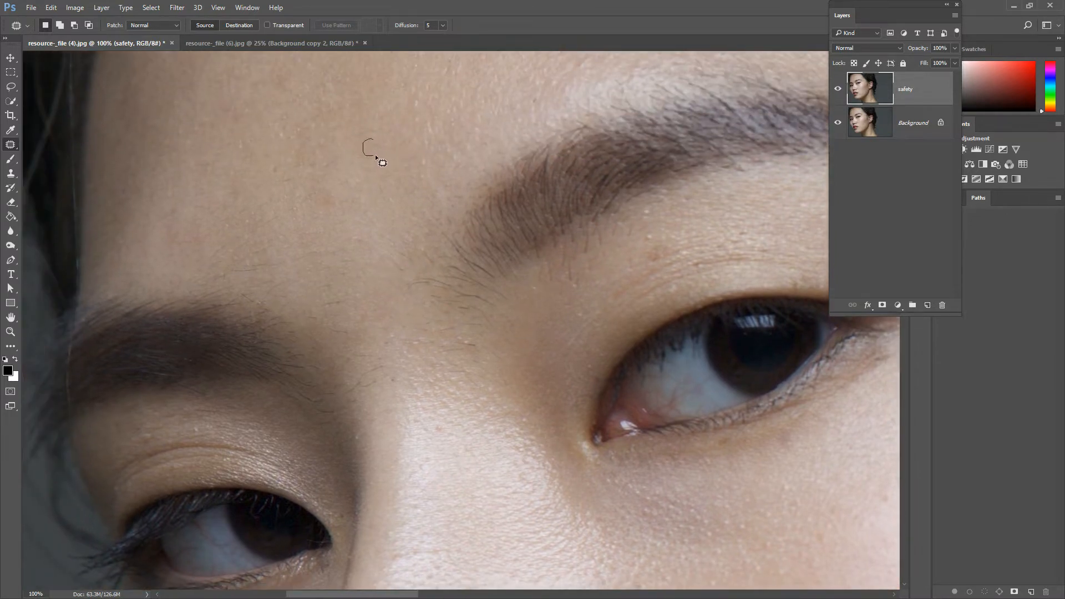
drag(367, 134, 368, 136)
drag(379, 147, 223, 106)
key(ctrl+d)
mouse_move(408, 152)
mouse_down()
mouse_move(401, 133)
mouse_move(435, 100)
mouse_move(383, 135)
mouse_move(361, 133)
mouse_up()
key(ctrl+d)
Step: Patch the remaining spots across the forehead above the eyebrows with smoother neighbouring skin, deselecting when finished
drag(351, 115, 359, 132)
click(507, 233)
mouse_move(290, 129)
mouse_down()
mouse_move(285, 117)
mouse_move(290, 124)
mouse_up()
click(369, 172)
mouse_move(330, 240)
mouse_down()
mouse_move(306, 239)
mouse_move(296, 262)
mouse_move(309, 305)
mouse_move(344, 308)
mouse_up()
mouse_move(360, 253)
mouse_down()
mouse_move(333, 238)
mouse_move(245, 84)
mouse_move(229, 94)
mouse_up()
click(362, 300)
mouse_move(218, 235)
mouse_down()
mouse_move(198, 260)
mouse_move(242, 284)
mouse_move(279, 280)
mouse_up()
mouse_move(344, 169)
mouse_down()
mouse_move(333, 142)
mouse_move(291, 149)
mouse_up()
drag(255, 185, 218, 235)
drag(275, 183, 216, 75)
key(ctrl+d)
mouse_move(331, 207)
mouse_down()
mouse_move(333, 183)
mouse_move(308, 184)
mouse_up()
key(ctrl+d)
Step: Use the Spot Healing Brush, reduced to size 25, to remove the small stray hairs between the eyebrows
right_click(11, 144)
click(66, 144)
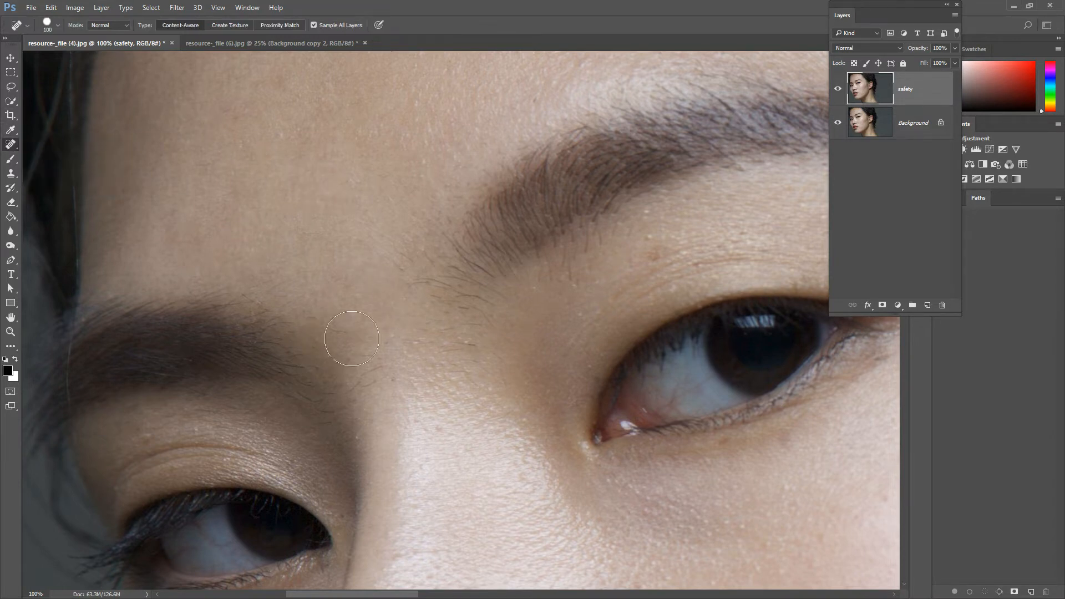
key(bracketleft)
key(bracketleft)
key(bracketleft)
key(bracketleft)
key(bracketleft)
key(bracketleft)
key(bracketleft)
click(386, 339)
click(394, 380)
click(385, 345)
click(383, 349)
mouse_move(355, 354)
mouse_down()
mouse_move(383, 356)
mouse_move(382, 365)
mouse_up()
key(bracketleft)
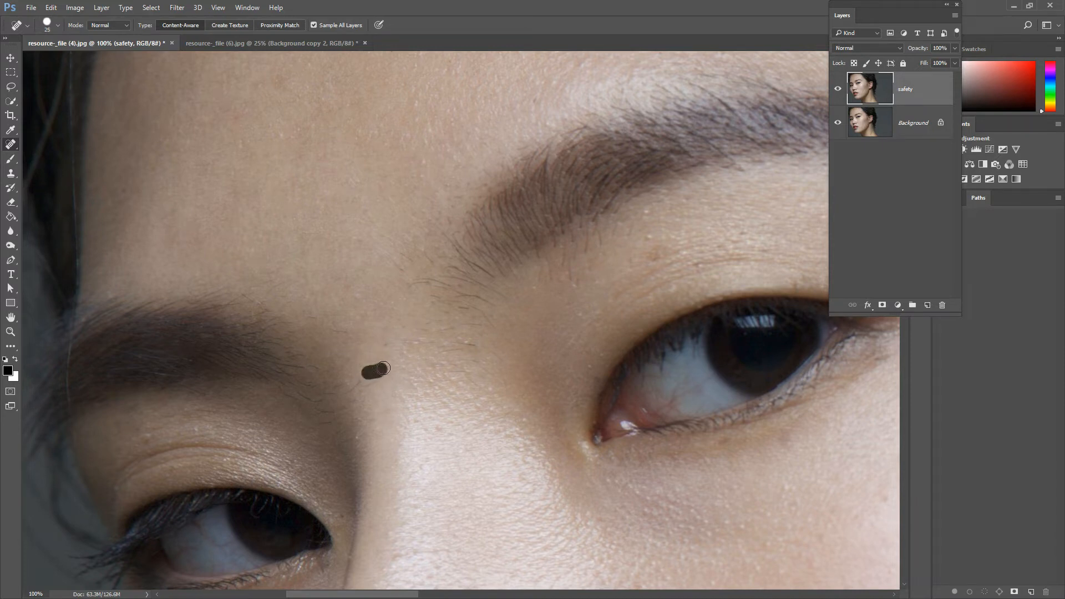
click(372, 382)
click(384, 344)
Step: Return to the Patch Tool and patch the skin between the eyebrows with clean forehead skin, deselecting after each patch
right_click(14, 148)
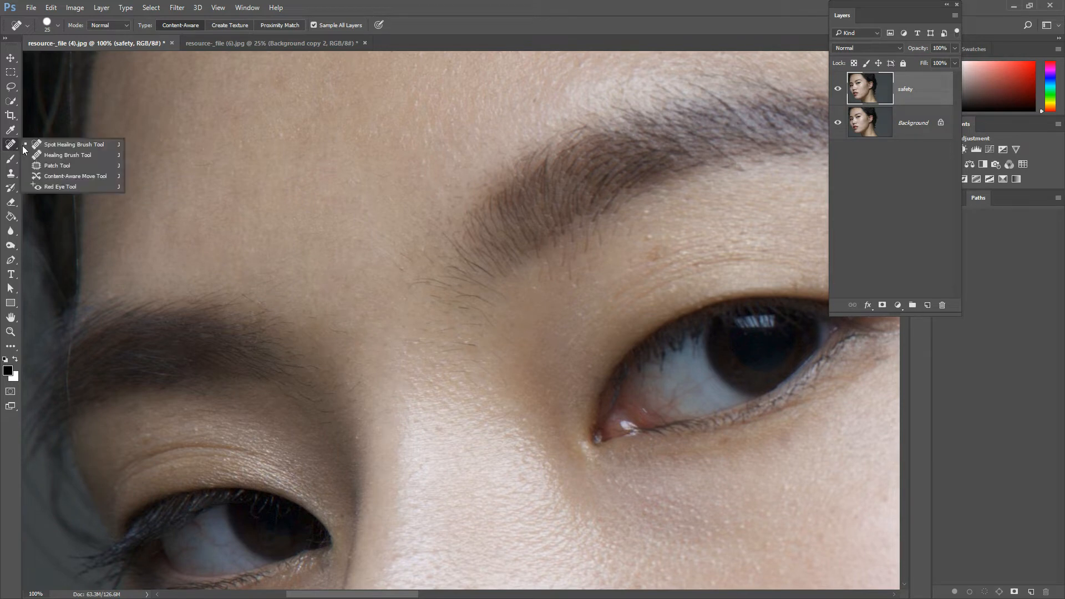
click(65, 167)
mouse_move(379, 337)
mouse_down()
mouse_move(375, 349)
mouse_move(404, 351)
mouse_move(290, 221)
mouse_up()
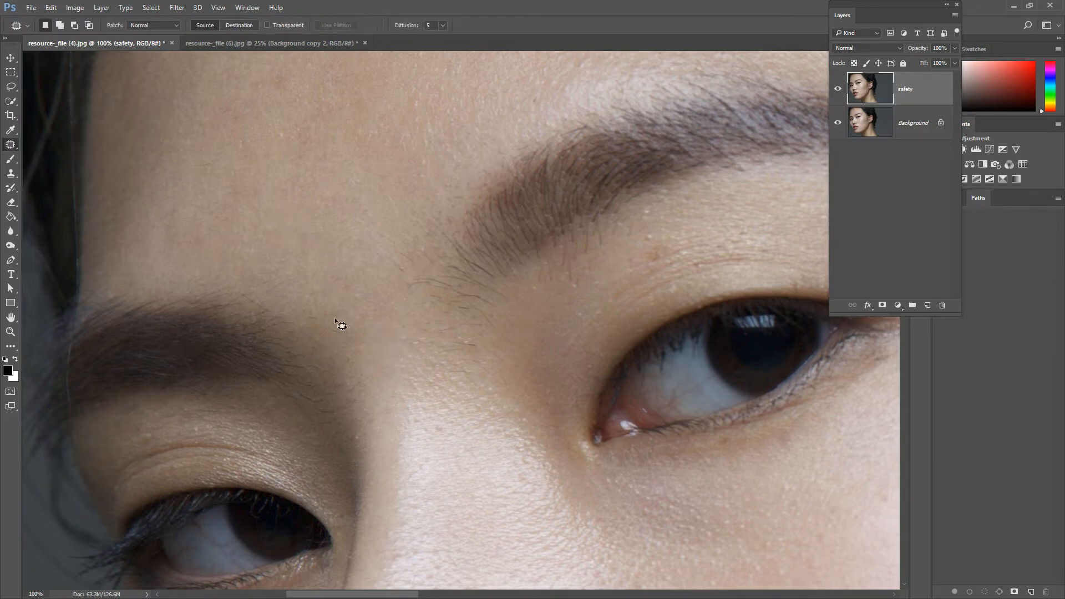
drag(333, 323, 316, 233)
key(ctrl+d)
mouse_move(412, 321)
mouse_down()
mouse_move(413, 343)
mouse_move(412, 321)
mouse_move(326, 209)
mouse_move(332, 197)
mouse_up()
key(ctrl+d)
Step: With Destination patching, outline the ear stud, undo a trial copy above it, place a copy lower on the ear's rim, and deselect
key(ctrl+minus)
key(ctrl+minus)
key(ctrl+minus)
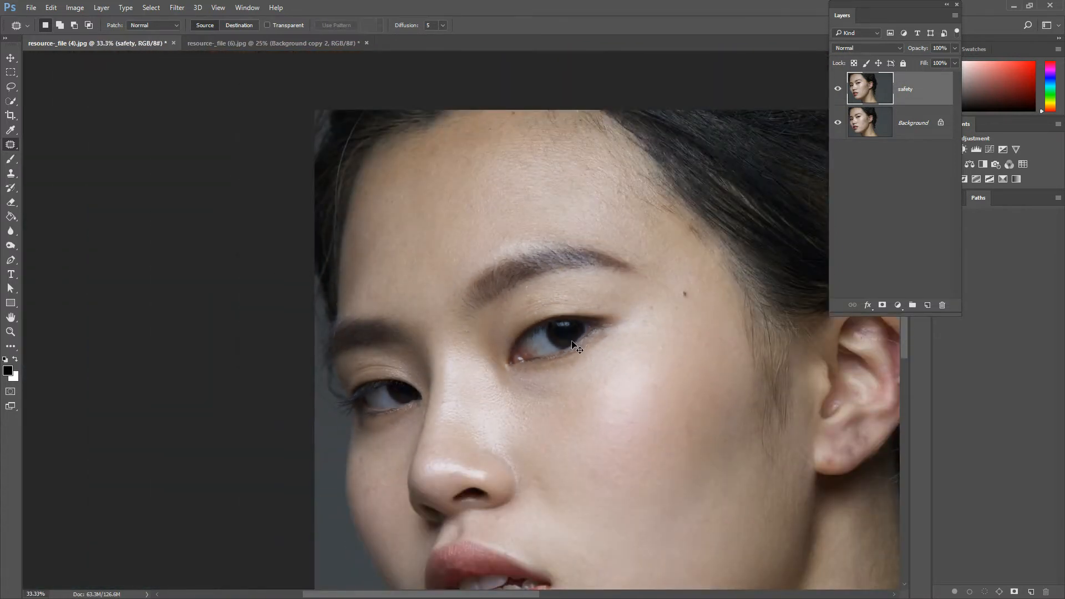
key(ctrl+minus)
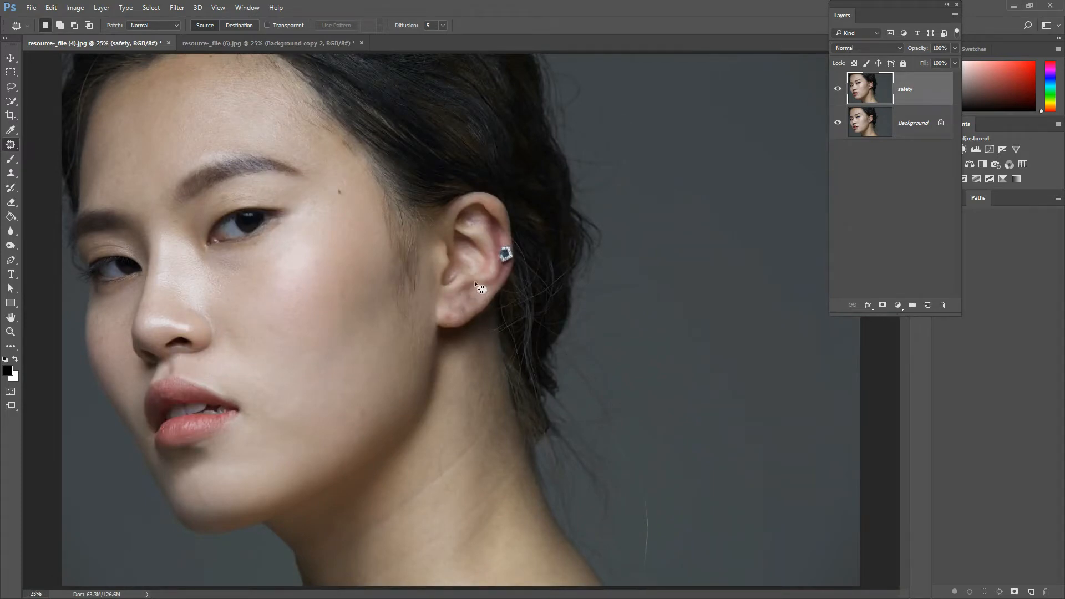
key(ctrl+plus)
key(ctrl+plus)
key(ctrl+plus)
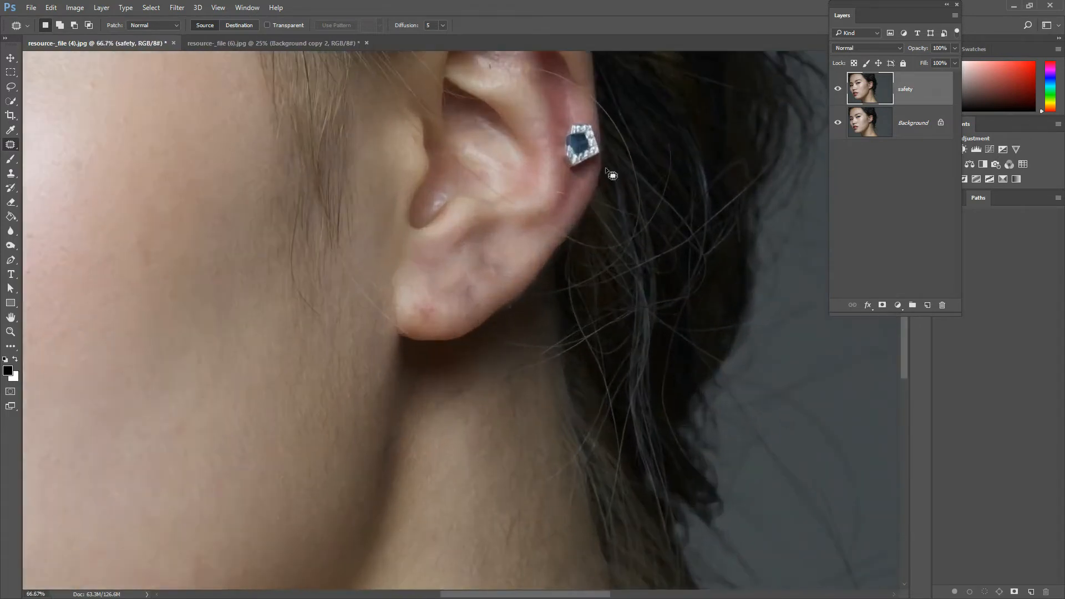
drag(576, 188, 536, 264)
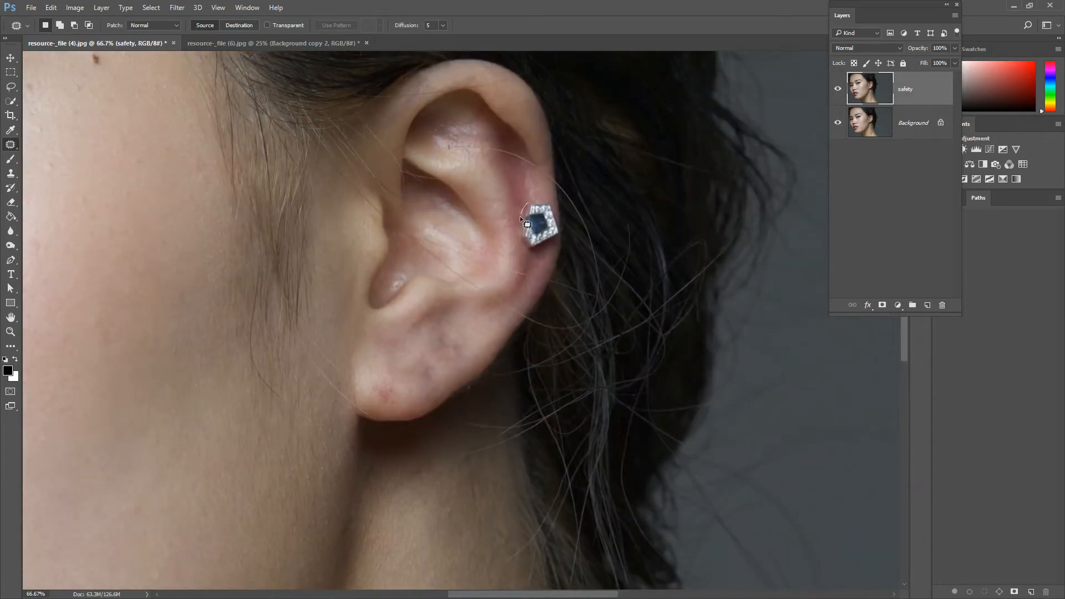
mouse_move(557, 240)
mouse_down()
mouse_move(552, 201)
mouse_move(527, 201)
mouse_move(540, 209)
mouse_move(541, 178)
mouse_up()
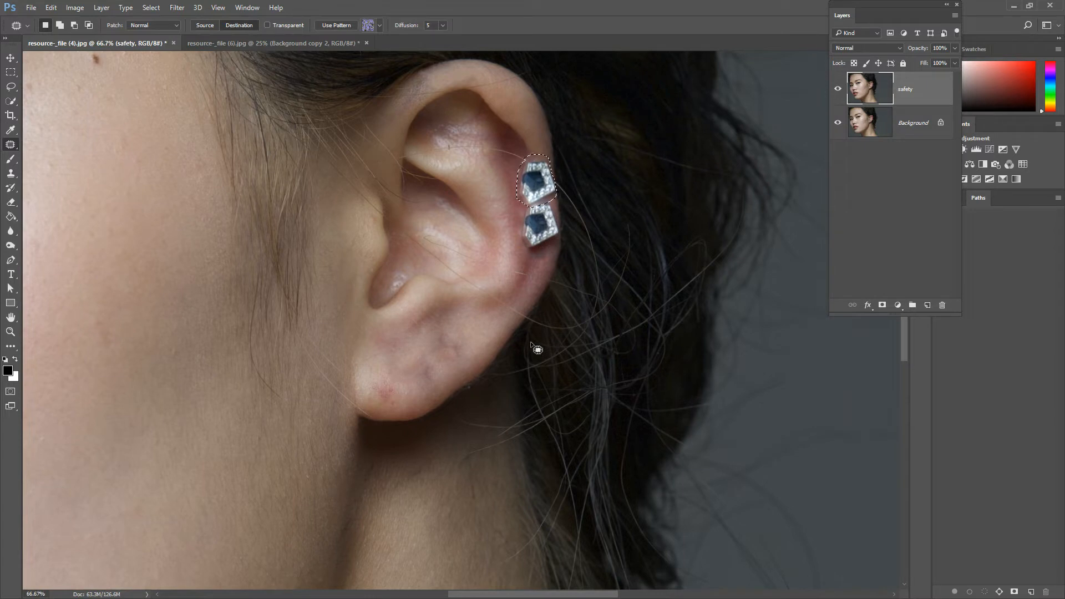
key(ctrl+z)
drag(541, 225, 519, 287)
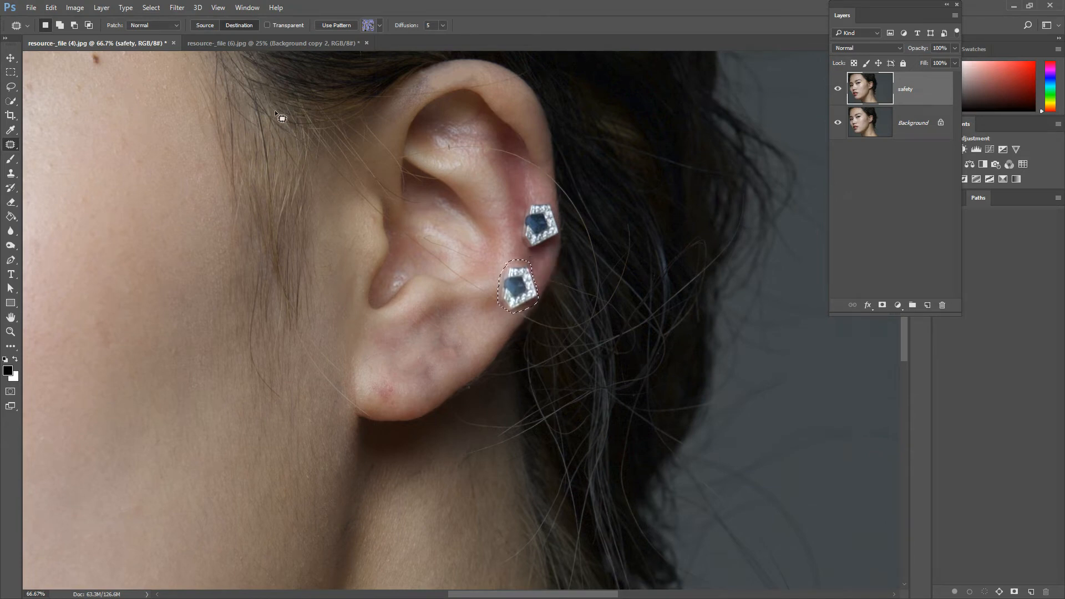
key(ctrl+d)
Step: Compare the retouched portrait with the original by hiding and showing the safety layer, and look over the whole face
click(838, 89)
click(836, 91)
scroll(252, 283, down, 3)
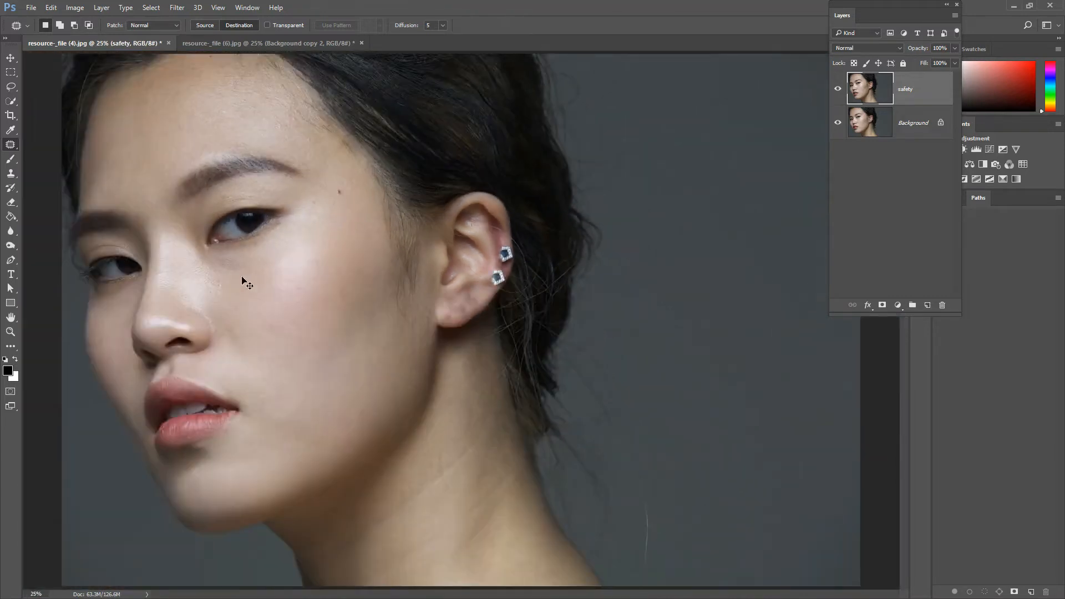
key(ctrl+plus)
drag(87, 185, 335, 281)
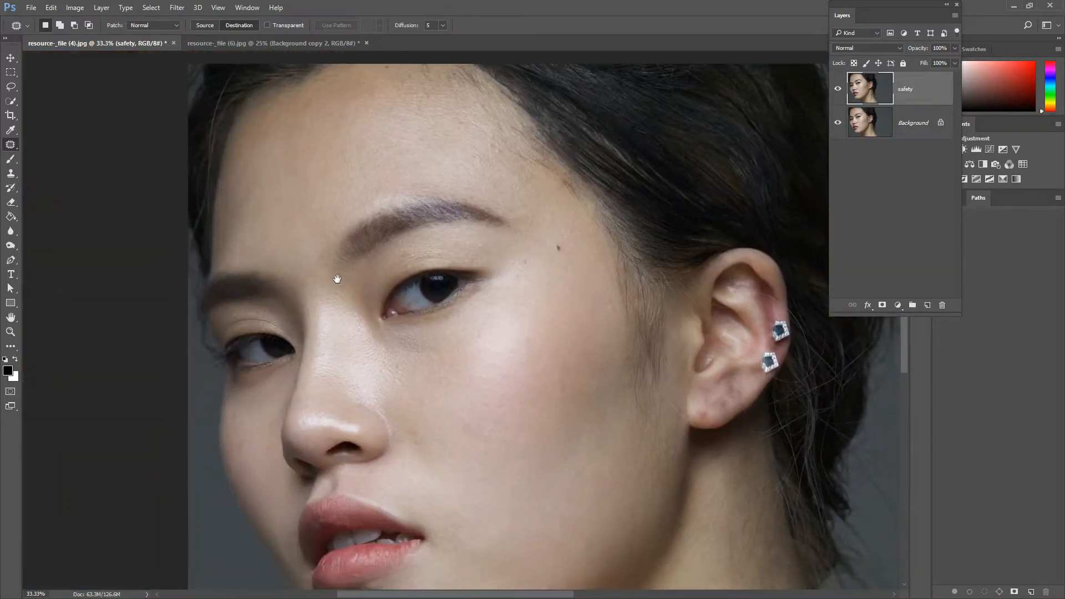
Step: Compare the skin between the eyebrows with the original at 100% by hiding and showing the safety layer, and view the whole portrait
key(ctrl+plus)
key(ctrl+plus)
key(ctrl+plus)
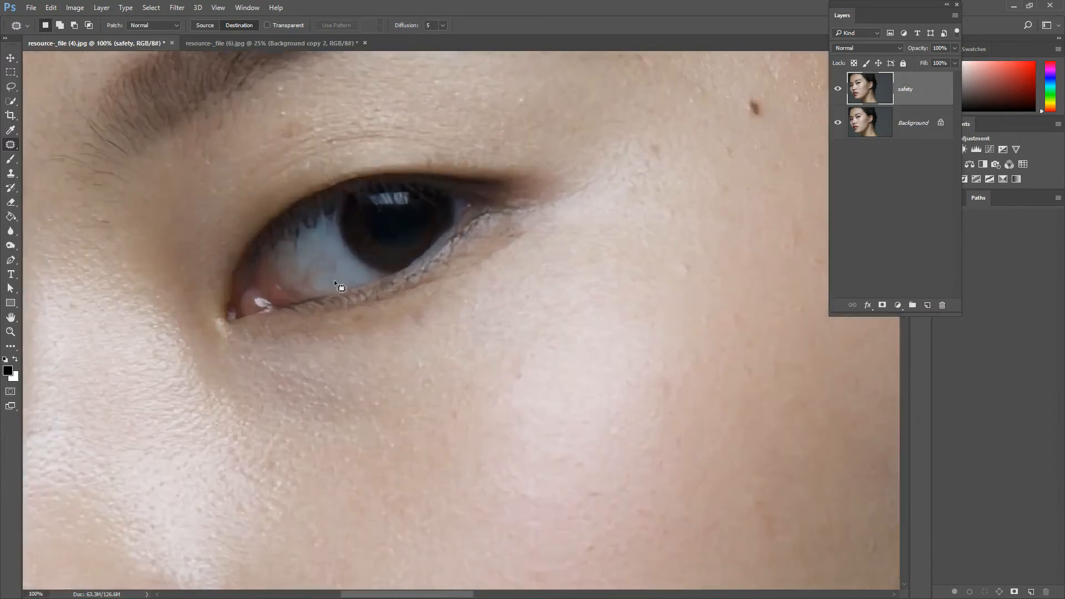
drag(205, 205, 696, 298)
click(838, 89)
click(838, 89)
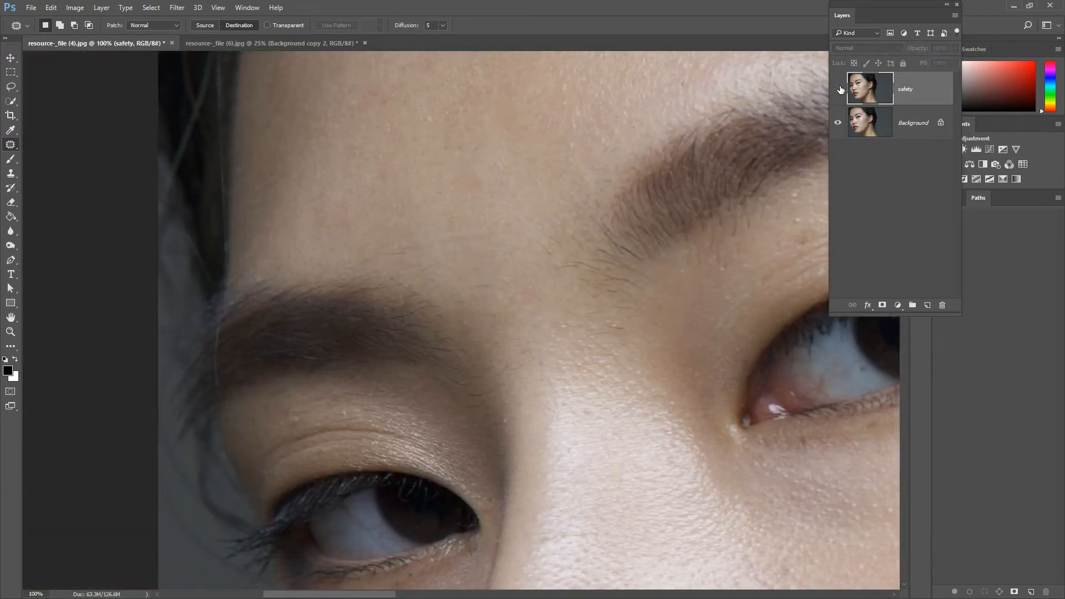
click(838, 88)
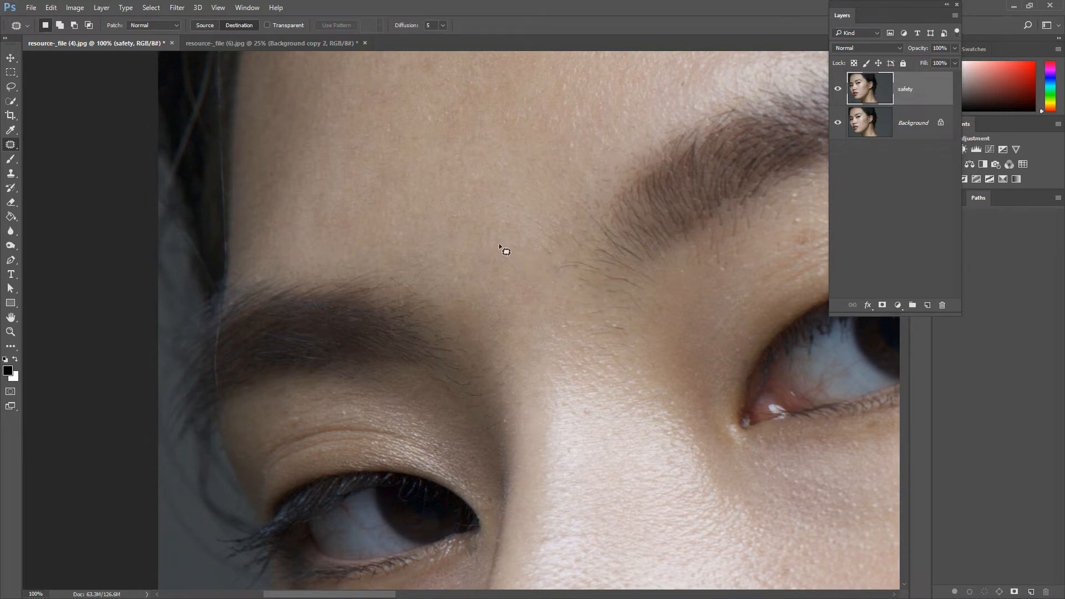
scroll(505, 233, down, 3)
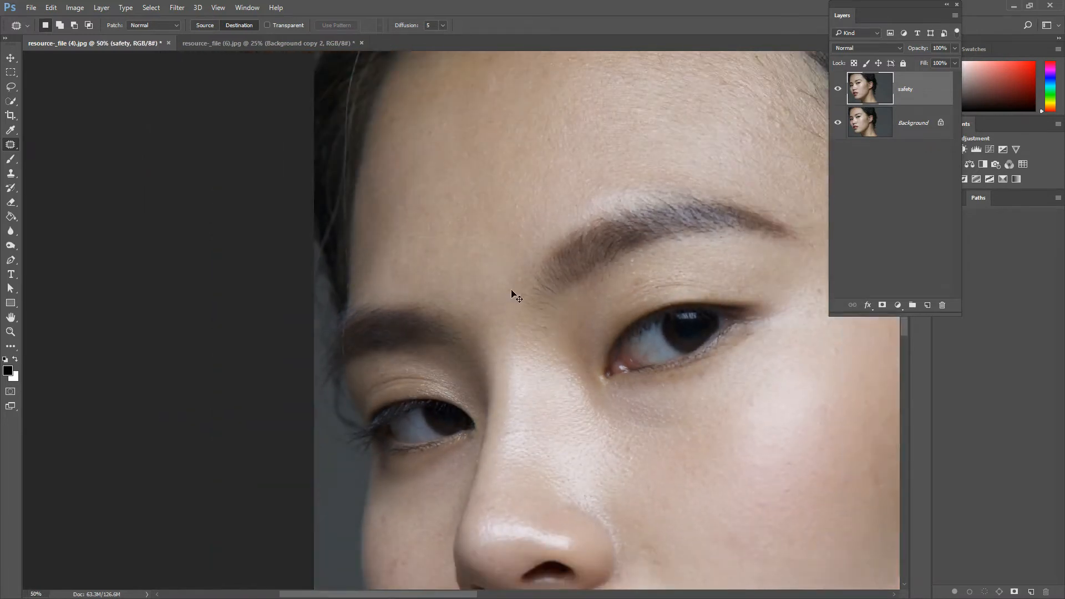
scroll(588, 335, down, 1)
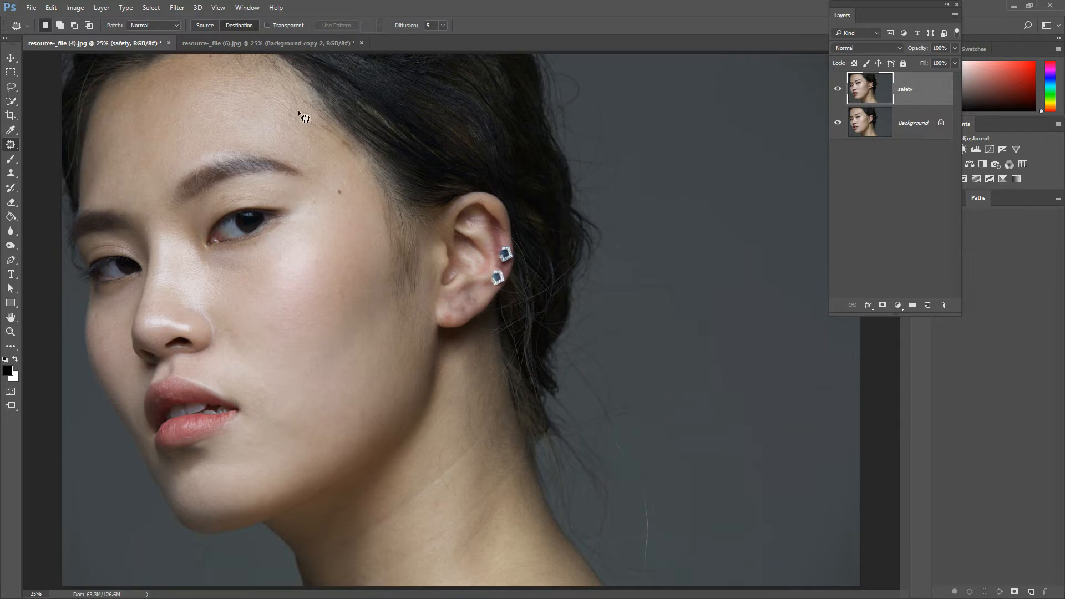
Step: Open the cracked wall photo resource-_file (5).jpg alongside the notebook and portrait documents
click(208, 44)
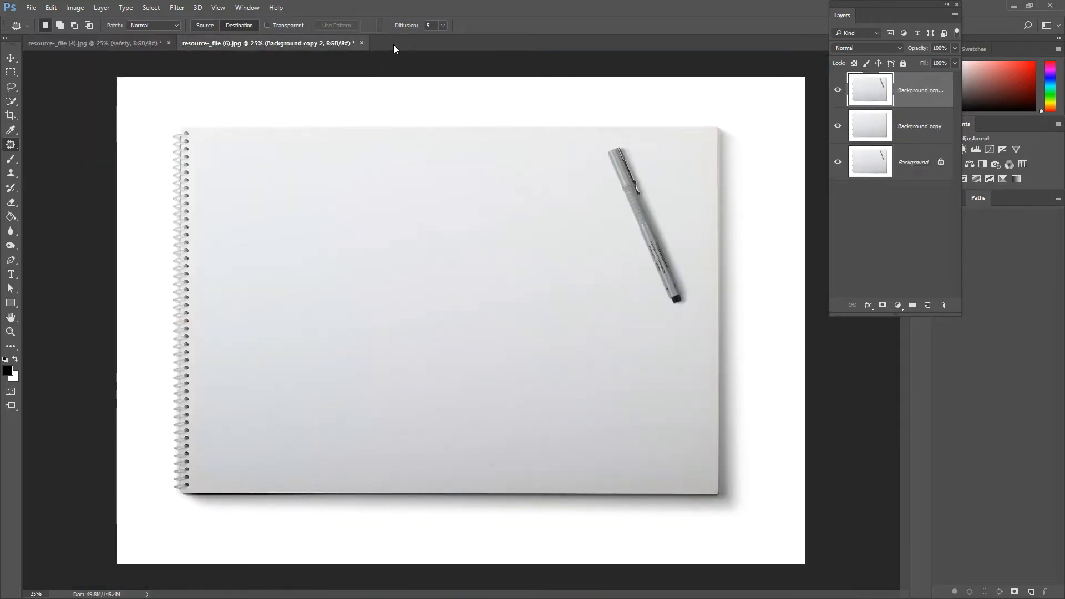
click(50, 7)
mouse_move(31, 8)
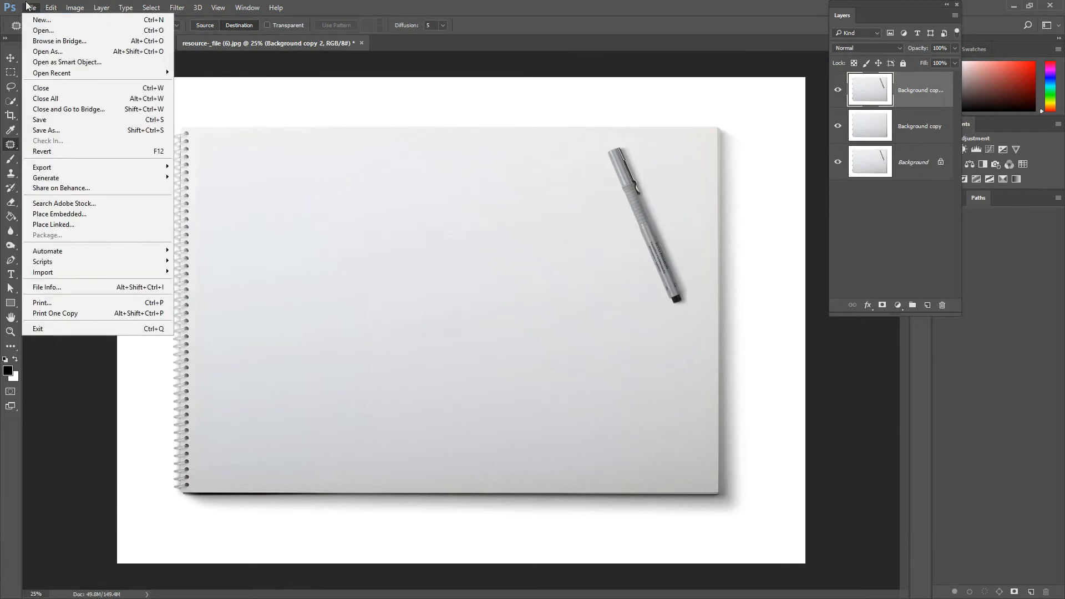
click(50, 31)
click(311, 140)
click(438, 280)
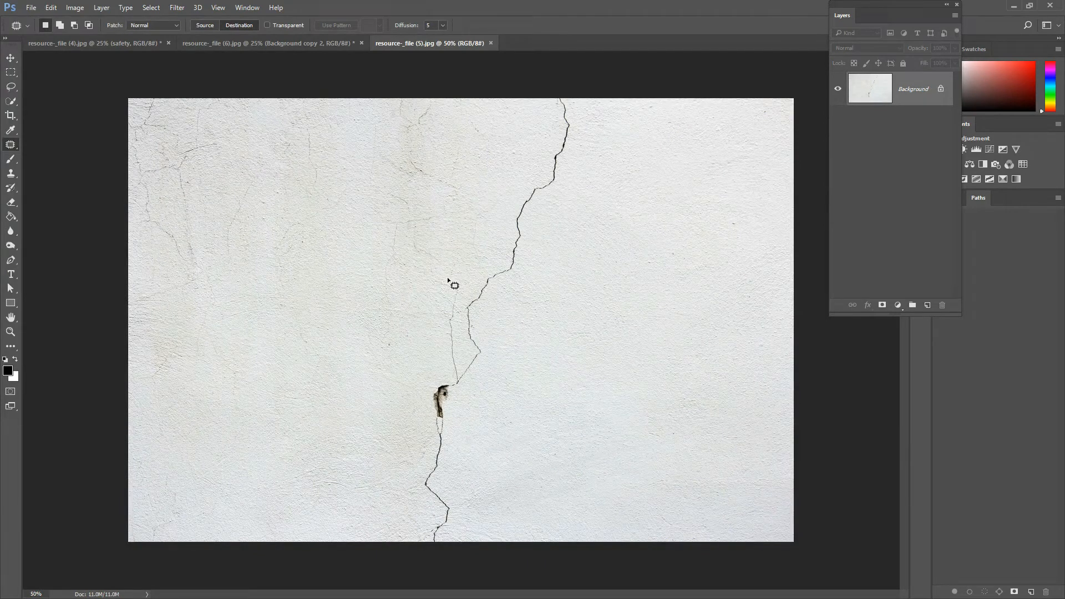
Step: On a duplicate of the Background layer, try patching the whole crack with clean plaster beside it in Source mode, and delete the duplicate
drag(913, 106, 926, 305)
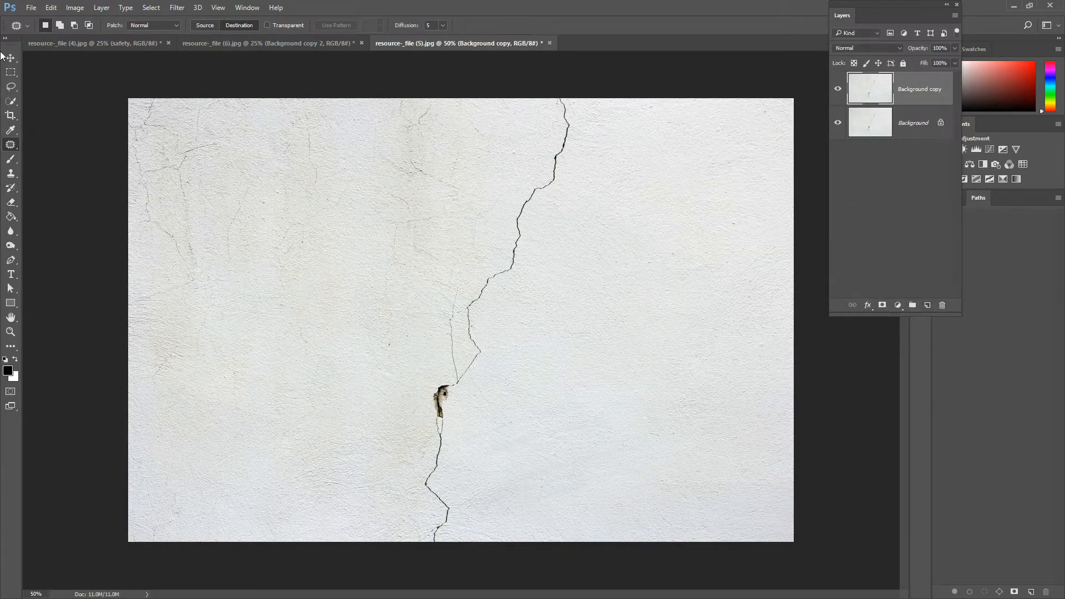
mouse_move(551, 111)
mouse_down()
mouse_move(588, 126)
mouse_move(497, 317)
mouse_move(488, 392)
mouse_move(443, 463)
mouse_move(461, 532)
mouse_move(436, 558)
mouse_move(410, 523)
mouse_move(406, 461)
mouse_move(442, 265)
mouse_move(550, 111)
mouse_up()
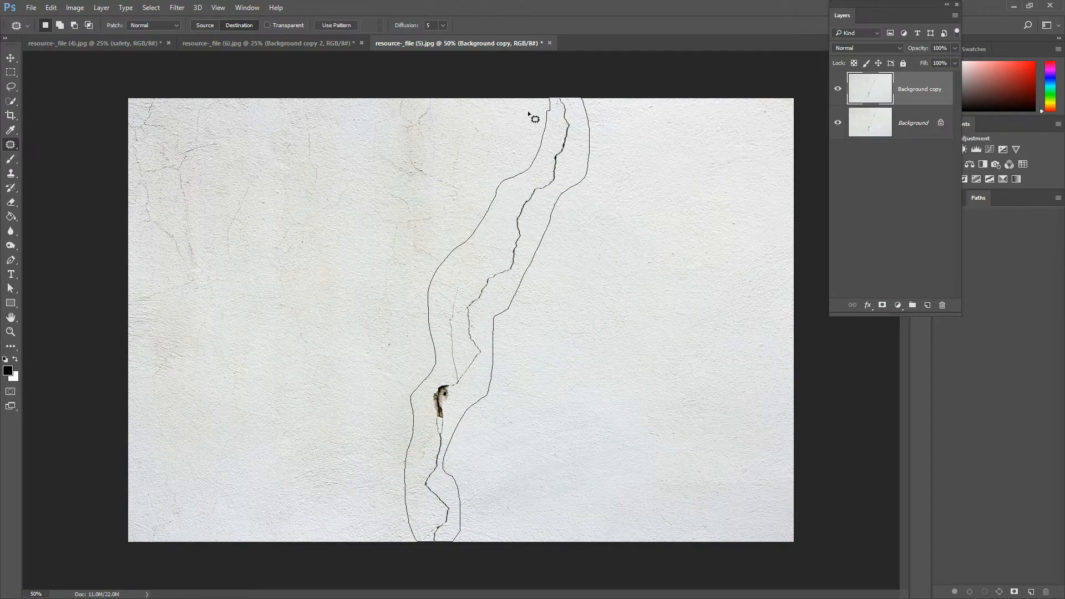
drag(475, 305, 594, 306)
key(ctrl+d)
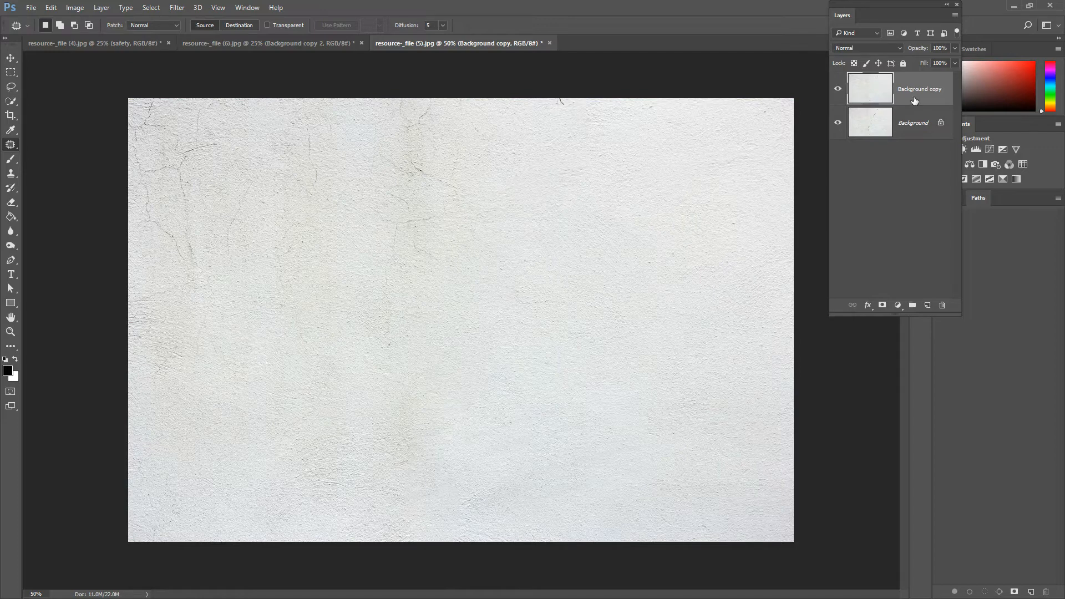
drag(905, 95, 941, 305)
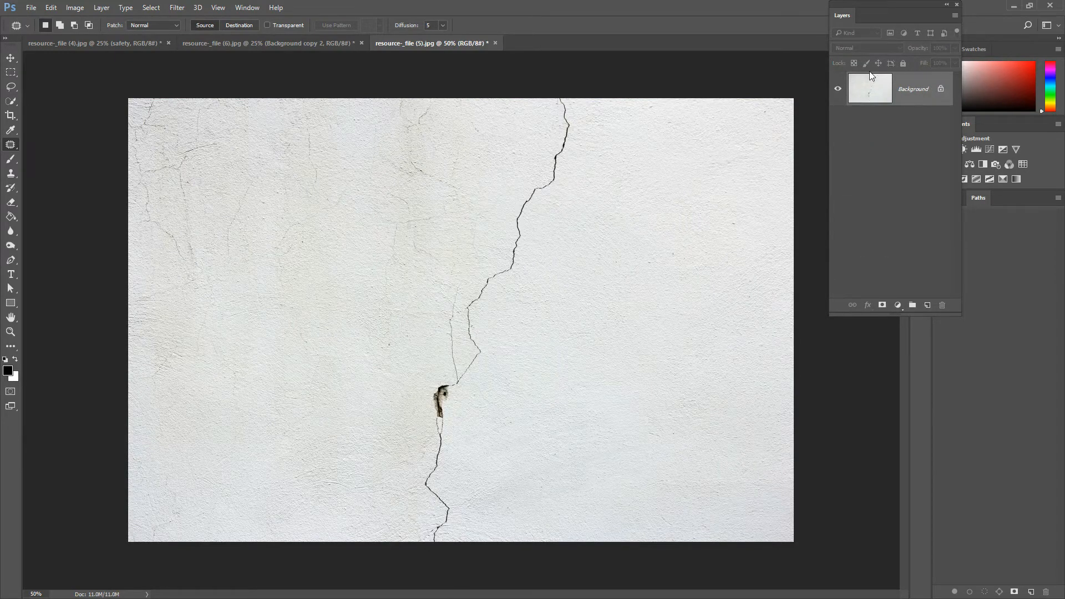
Step: On a new duplicate of the wall layer, try removing the crack with the Spot Healing Brush, and delete that duplicate
key(ctrl+j)
right_click(11, 144)
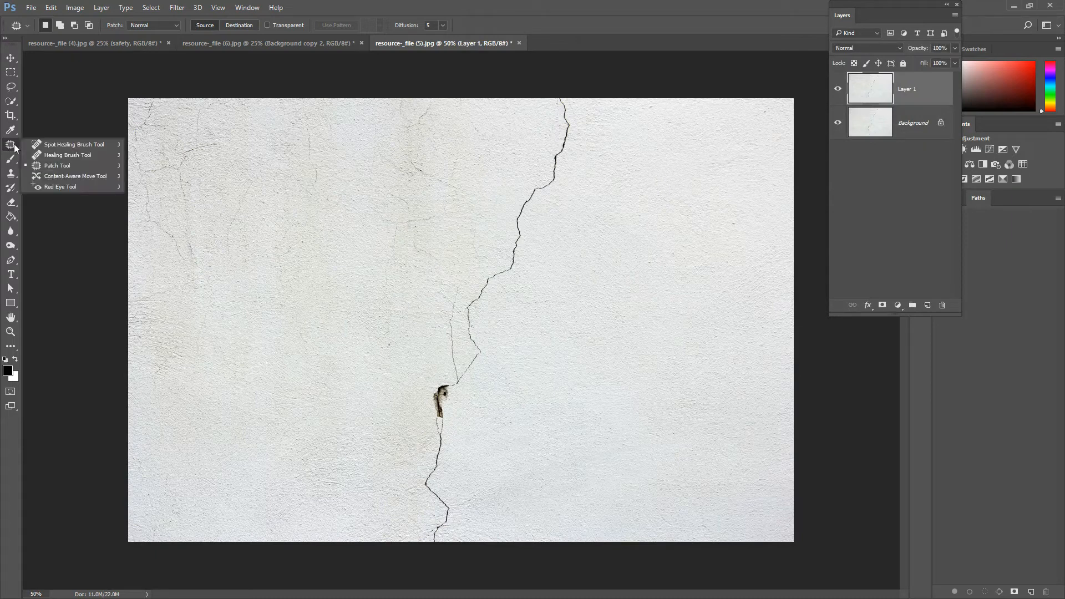
click(37, 146)
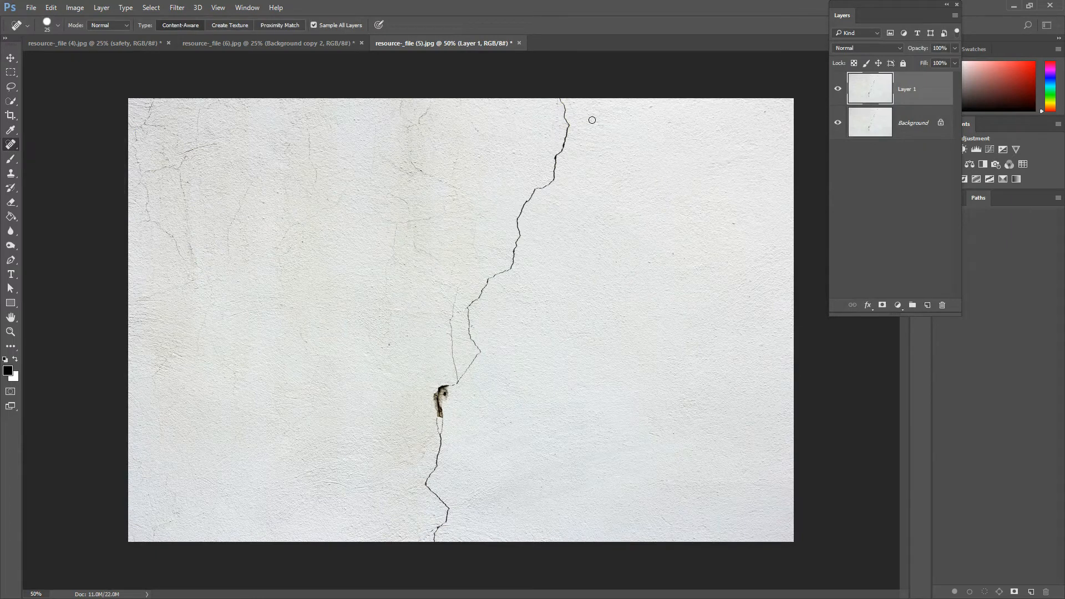
mouse_move(560, 97)
mouse_down()
mouse_move(569, 146)
mouse_move(522, 216)
mouse_move(508, 270)
mouse_move(464, 307)
mouse_move(478, 357)
mouse_move(443, 385)
mouse_move(435, 419)
mouse_move(437, 400)
mouse_move(426, 490)
mouse_move(445, 507)
mouse_move(435, 541)
mouse_move(545, 536)
mouse_up()
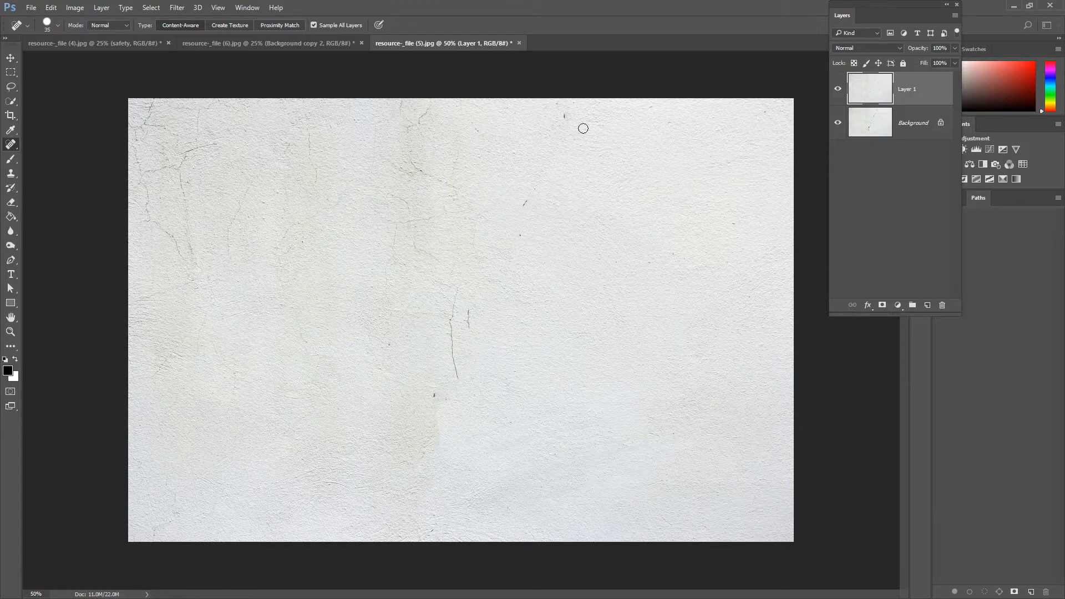
drag(909, 89, 943, 306)
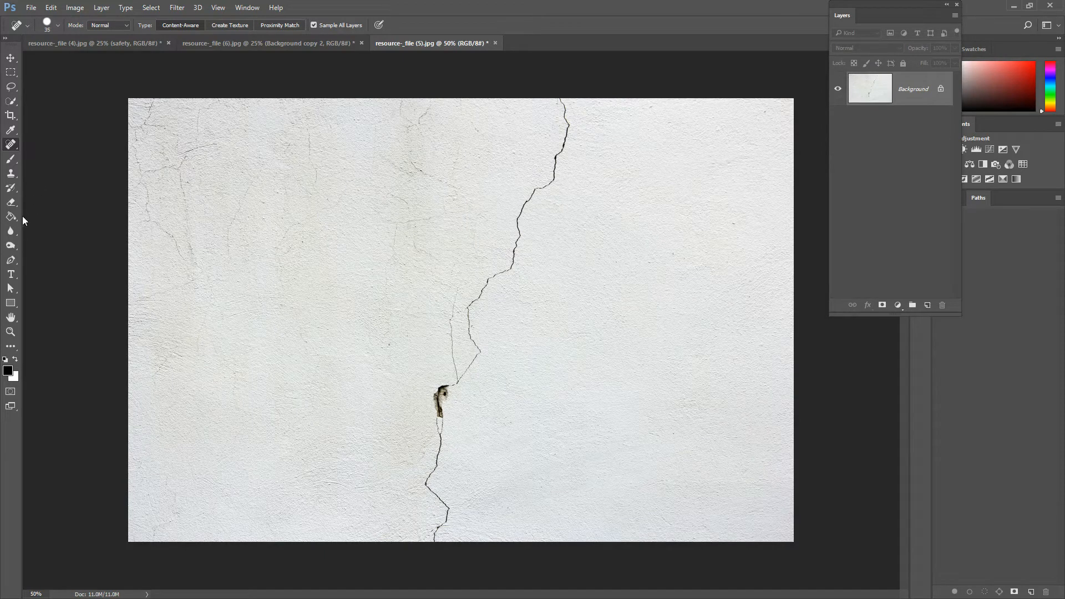
Step: Enlarge the Clone Stamp brush to 150, sample plaster beside the crack's upper end, and duplicate the Background layer
click(10, 173)
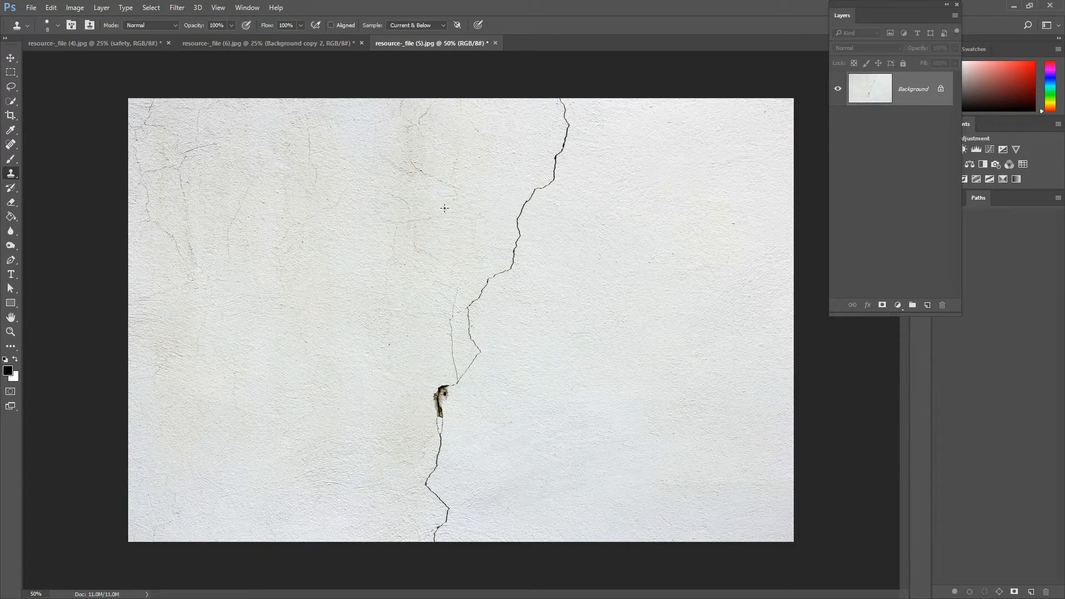
key(bracketright)
key(bracketright)
key(bracketright)
key(bracketright)
key(bracketright)
key(bracketright)
key(bracketright)
key(bracketright)
key(bracketright)
key(bracketright)
key(bracketright)
key(bracketright)
key(bracketright)
key(bracketright)
alt+click(632, 99)
click(562, 98)
drag(903, 84, 928, 305)
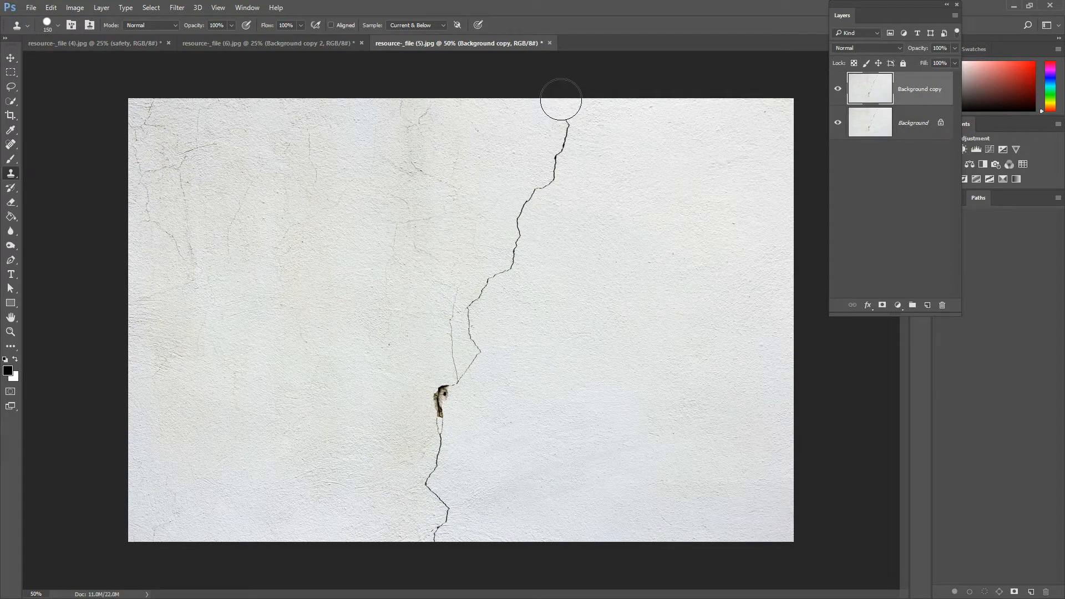
Step: With the Clone Stamp at size 100, sample clean plaster beside the crack and paint over its full length on the Background copy
key(bracketleft)
key(bracketleft)
alt+click(593, 99)
mouse_move(560, 100)
mouse_down()
mouse_move(566, 144)
mouse_move(528, 201)
mouse_up()
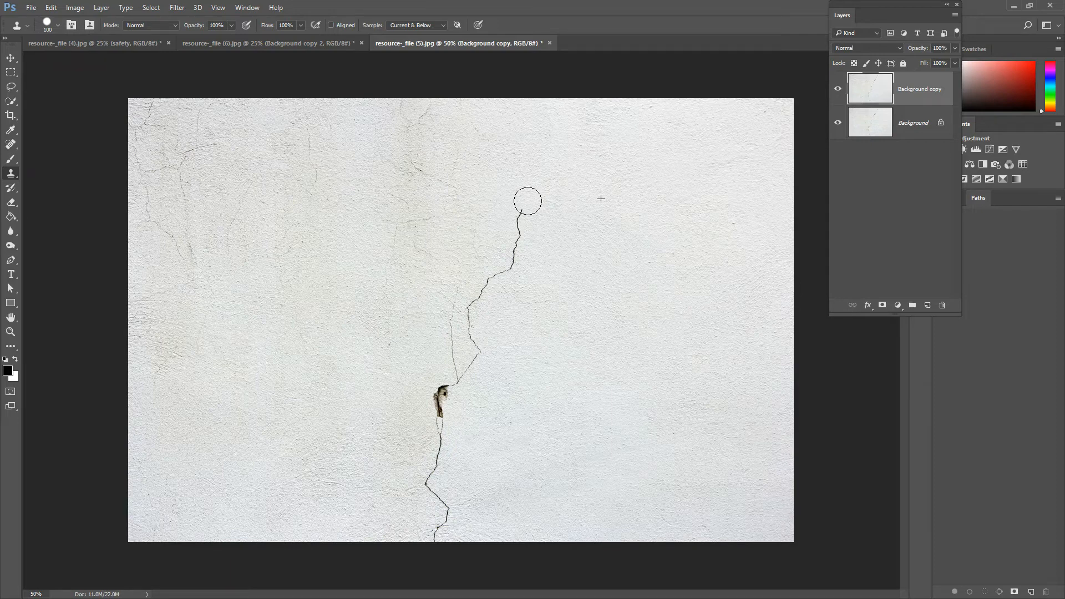
drag(528, 201, 529, 199)
click(530, 199)
click(529, 199)
mouse_move(529, 199)
mouse_down()
mouse_move(510, 258)
mouse_move(473, 303)
mouse_move(478, 352)
mouse_move(456, 378)
mouse_move(453, 309)
mouse_move(463, 288)
mouse_move(428, 480)
mouse_move(449, 510)
mouse_move(435, 537)
mouse_up()
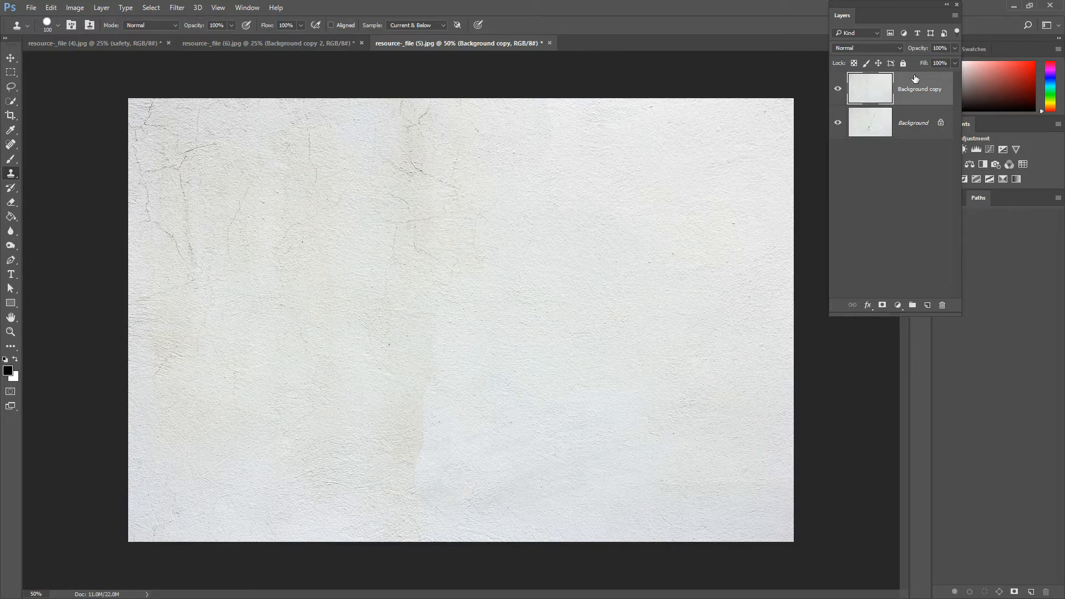
Step: Place another duplicate of the original Background on top and clone the full crack onto the wall's left part
mouse_move(915, 84)
mouse_down()
mouse_move(937, 115)
mouse_move(923, 72)
mouse_up()
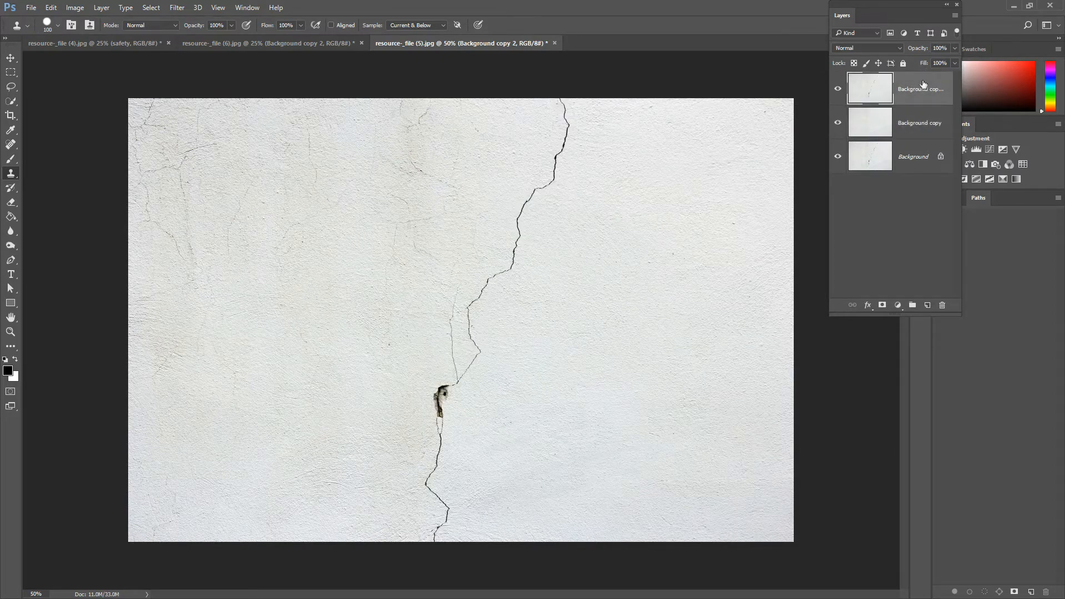
click(562, 100)
click(315, 103)
mouse_move(315, 104)
mouse_down()
mouse_move(298, 188)
mouse_move(271, 207)
mouse_move(260, 273)
mouse_move(219, 307)
mouse_move(223, 358)
mouse_move(207, 385)
mouse_up()
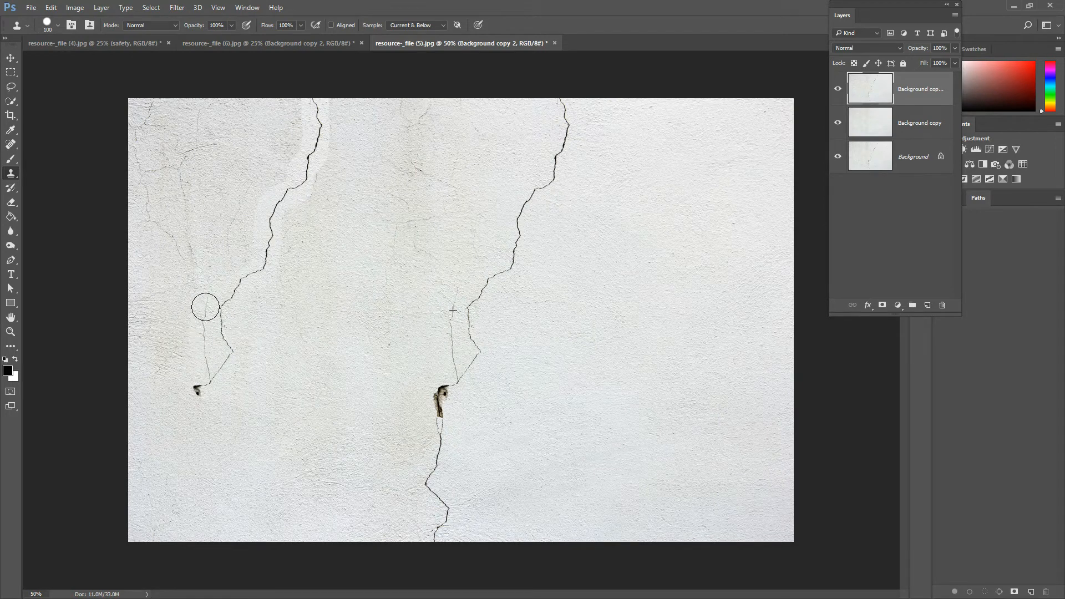
mouse_move(205, 301)
mouse_down()
mouse_move(207, 375)
mouse_move(190, 463)
mouse_move(173, 487)
mouse_move(204, 515)
mouse_move(180, 552)
mouse_up()
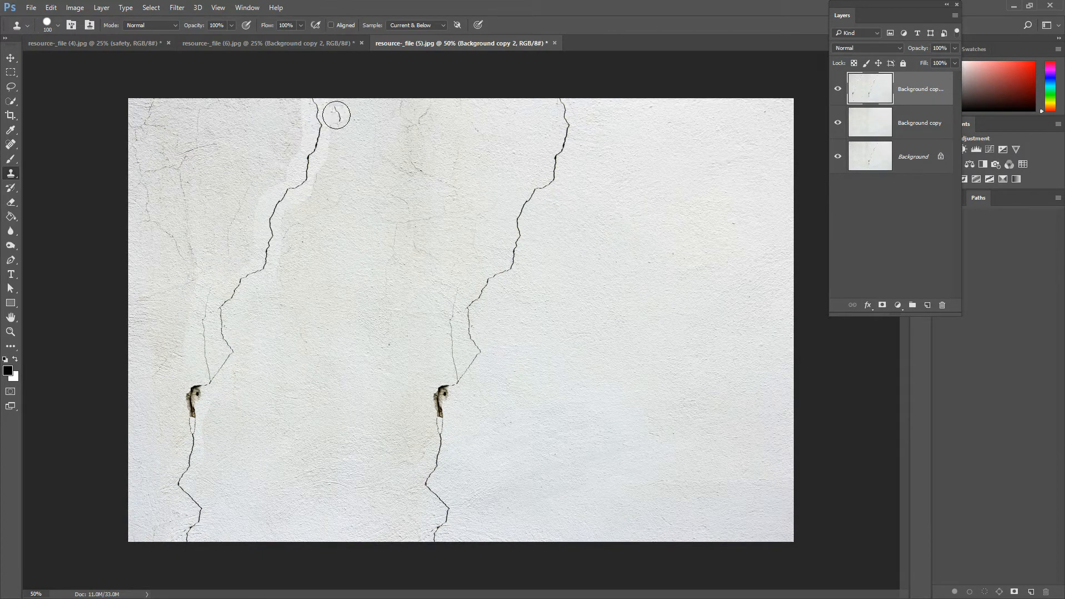
Step: Blend the pale edges on both sides of the cloned crack's upper half with the Spot Healing Brush
click(244, 223)
drag(249, 231, 262, 225)
mouse_move(10, 144)
mouse_down()
mouse_move(58, 151)
mouse_move(55, 144)
mouse_up()
drag(327, 101, 333, 132)
click(333, 133)
click(324, 163)
click(320, 169)
drag(312, 176, 301, 204)
click(301, 204)
click(283, 218)
click(278, 240)
drag(276, 262, 272, 305)
click(260, 266)
click(254, 207)
click(274, 183)
click(292, 164)
click(296, 147)
click(301, 112)
click(303, 97)
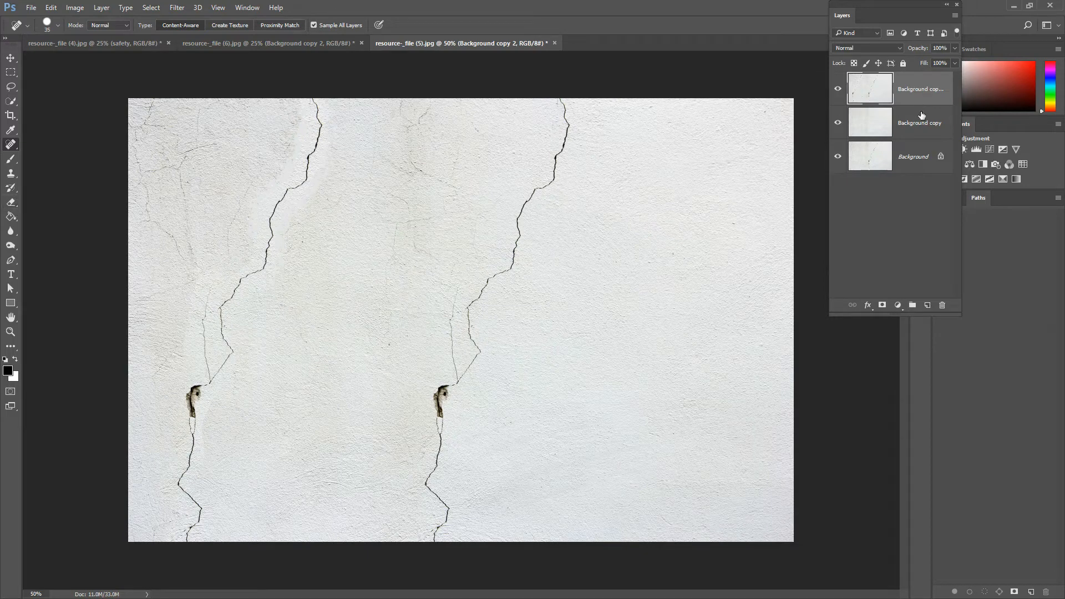
Step: Move the Background copy layer above Background copy 2, hide it, and select Background copy 2
click(837, 123)
click(837, 88)
click(837, 123)
click(884, 130)
drag(914, 124, 903, 76)
click(838, 123)
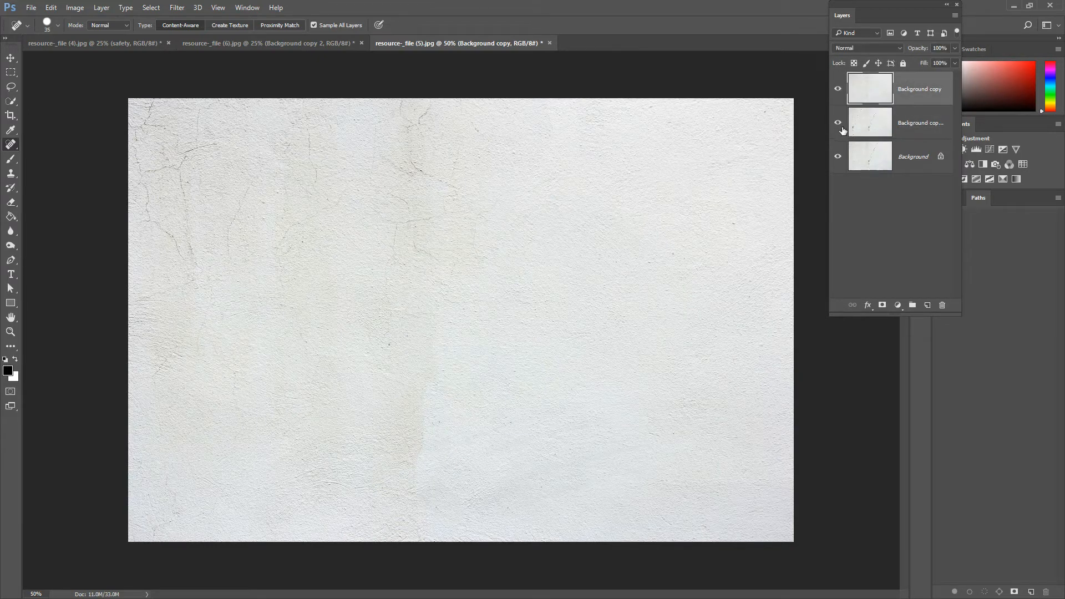
click(881, 128)
click(837, 88)
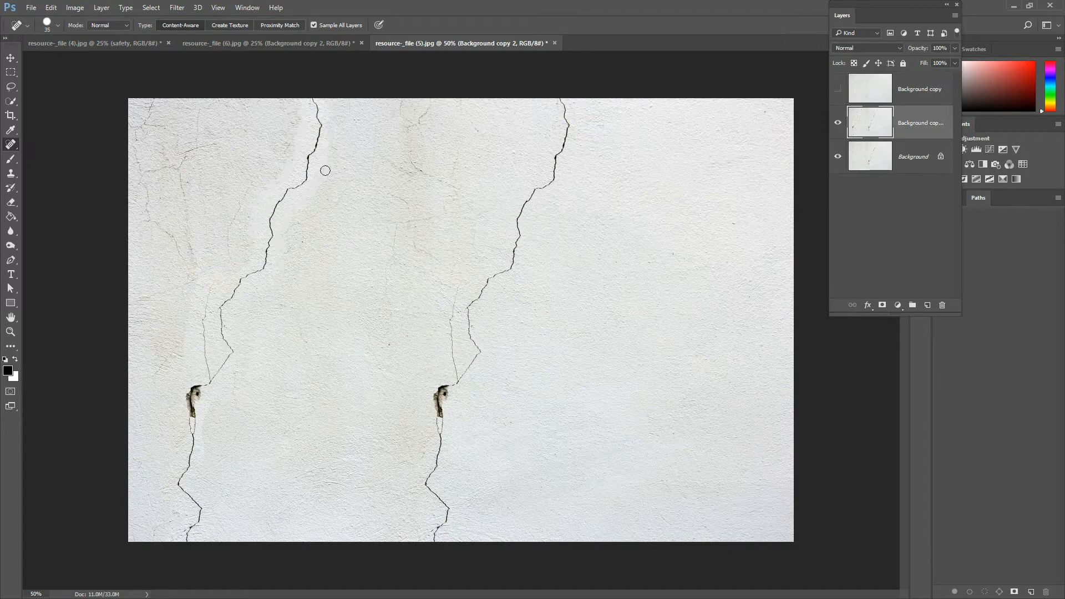
Step: Return to the Clone Stamp and set its sampling to Current Layer
click(12, 173)
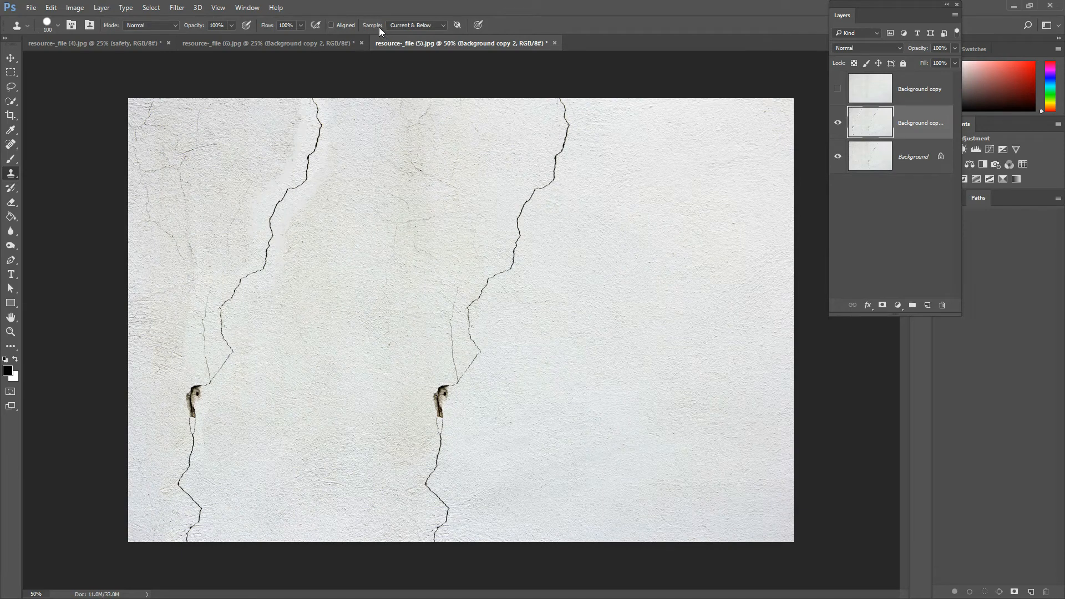
click(425, 27)
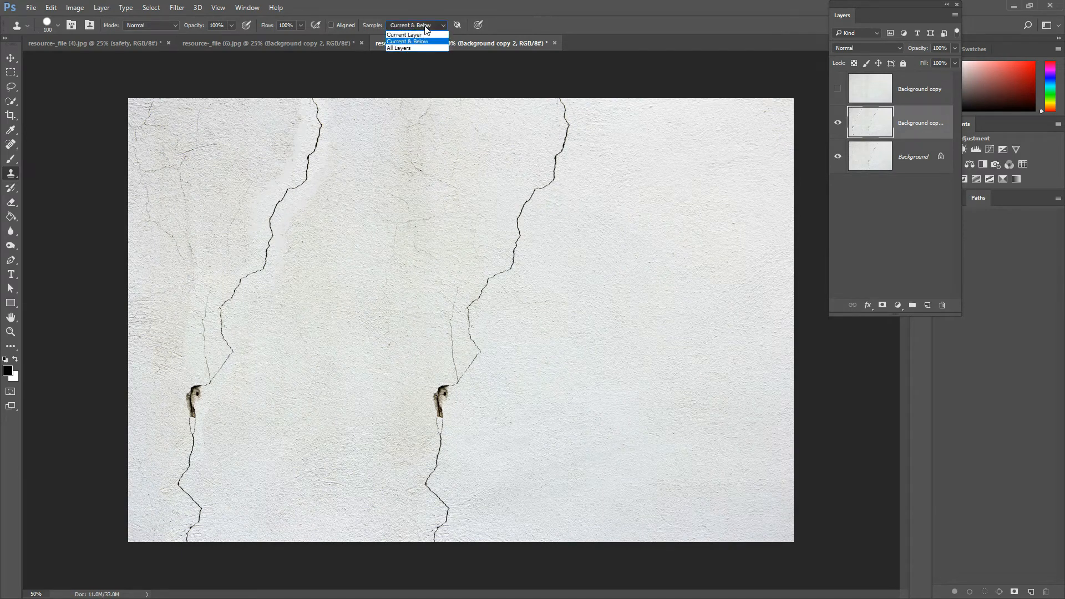
key(Up)
key(Return)
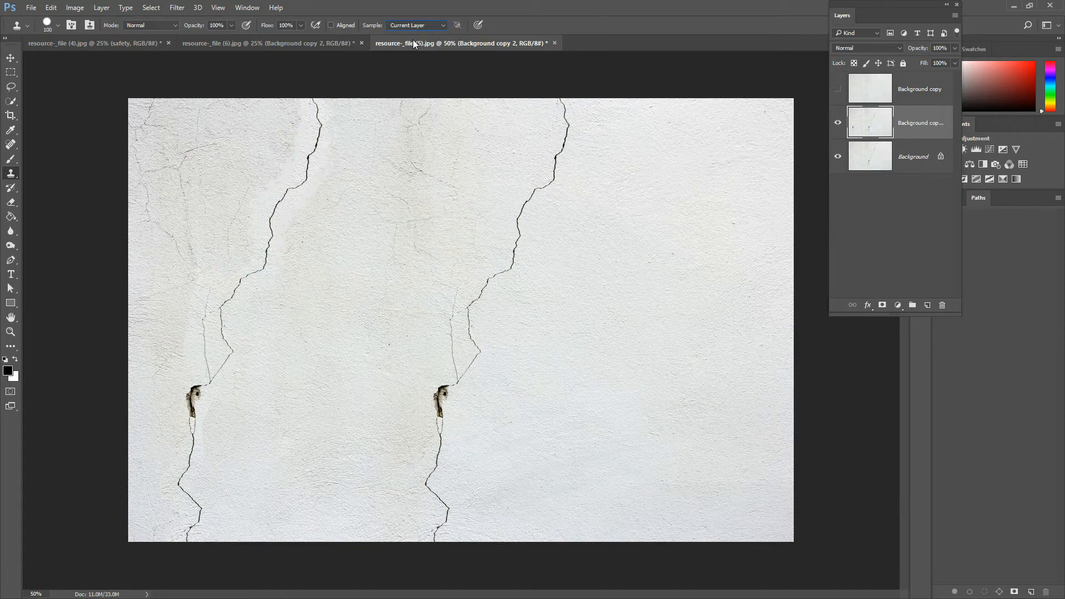
Step: Set the Clone Stamp's sampling to Current & Below, and select Background copy, followed by Background copy 2
click(414, 27)
click(430, 40)
click(918, 90)
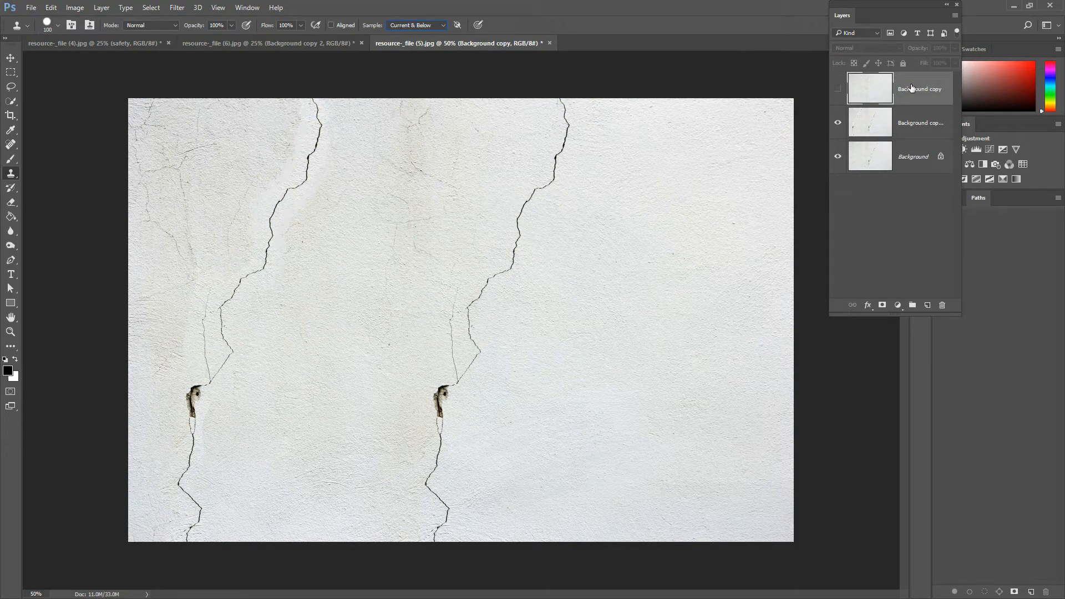
click(923, 126)
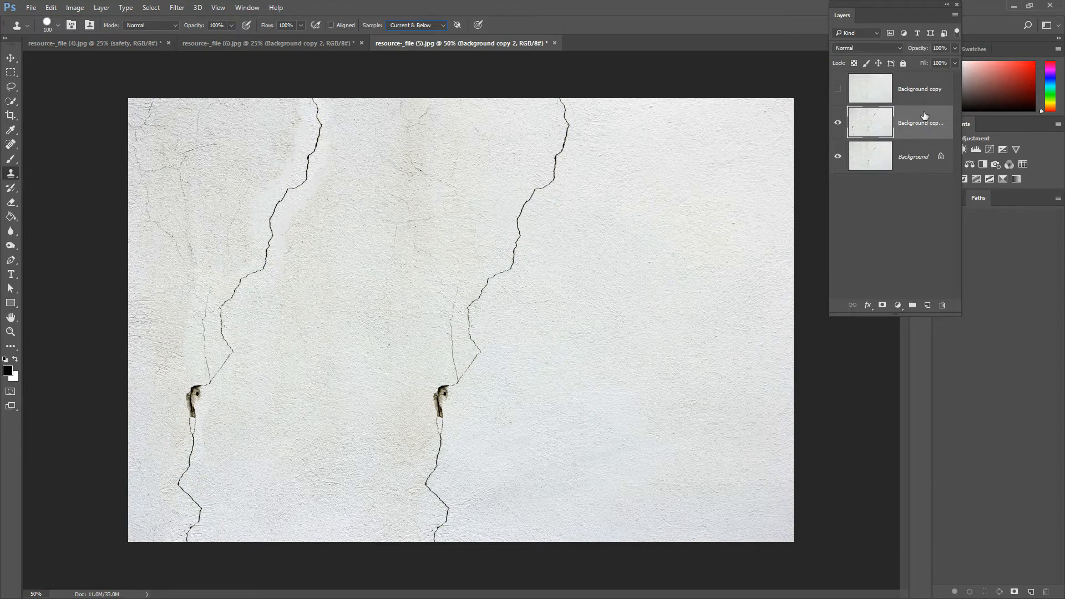
Step: Set the Clone Stamp to sample All Layers, and select and show the Background copy layer
click(433, 27)
click(427, 48)
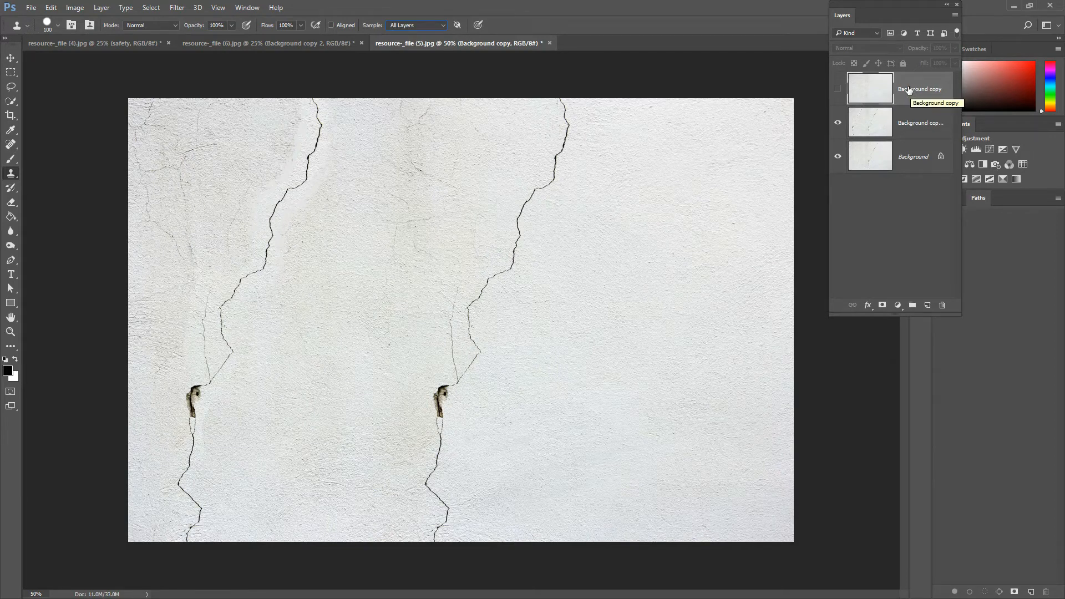
click(871, 122)
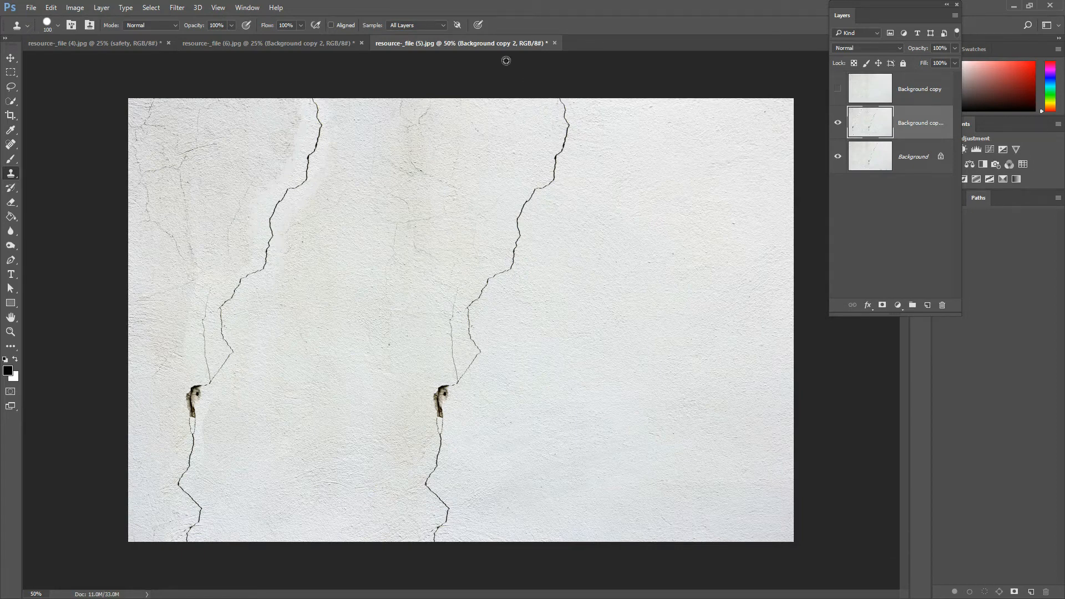
click(924, 94)
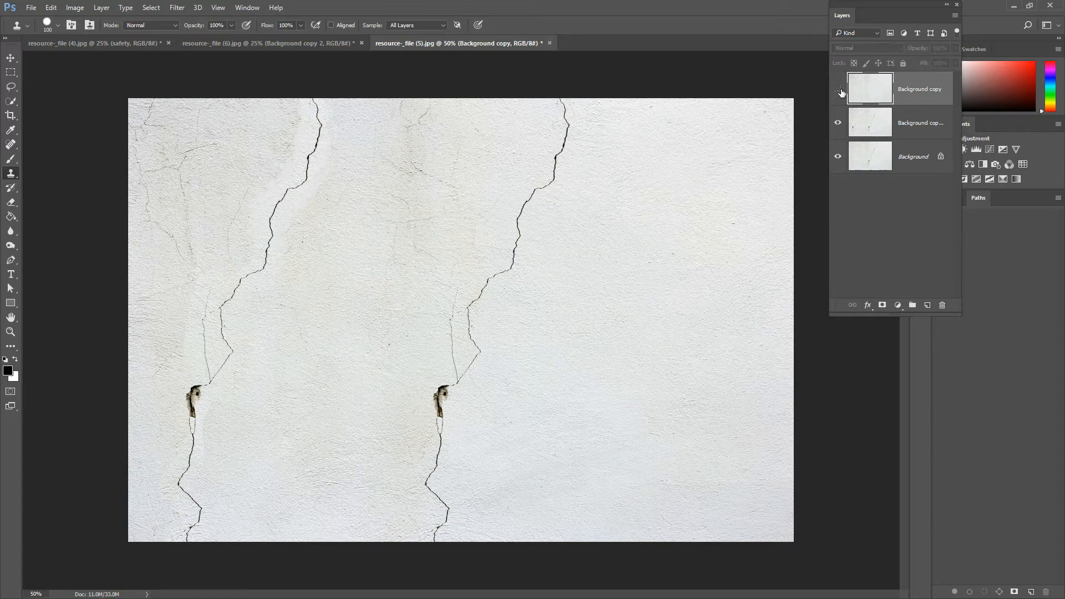
click(838, 88)
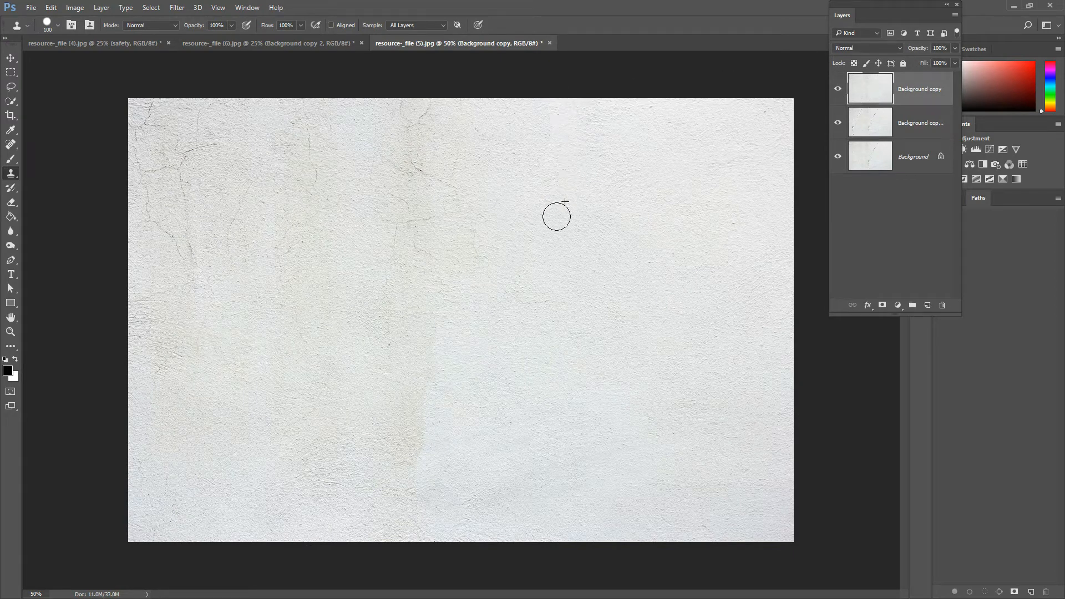
Step: Move the Background copy layer below Background copy 2, and try cloning on Background copy 2 while it is hidden
drag(919, 92, 910, 133)
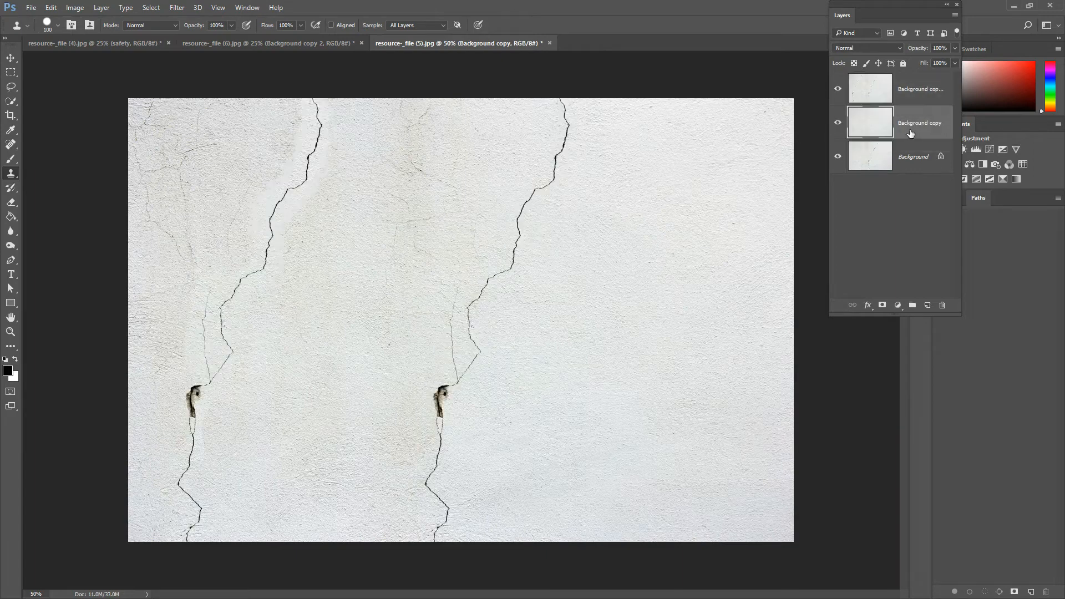
click(913, 99)
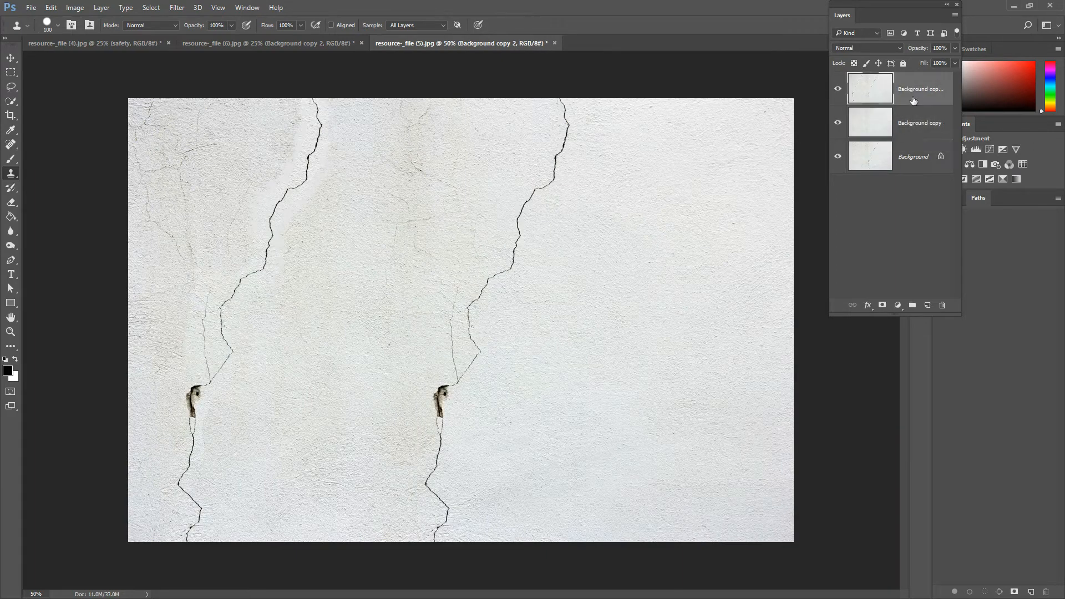
click(838, 90)
click(578, 116)
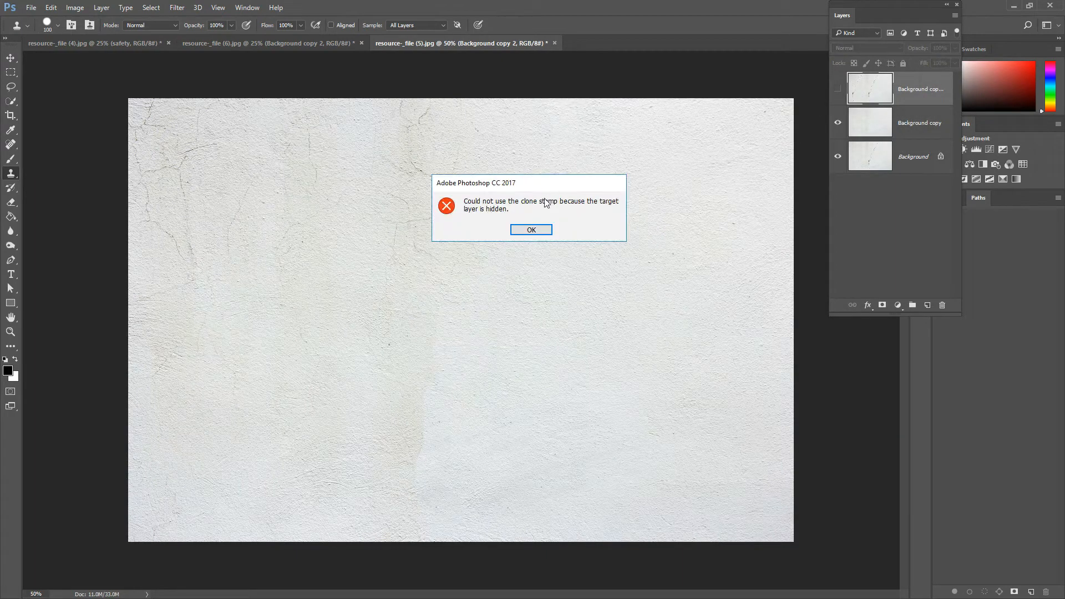
click(532, 230)
click(838, 89)
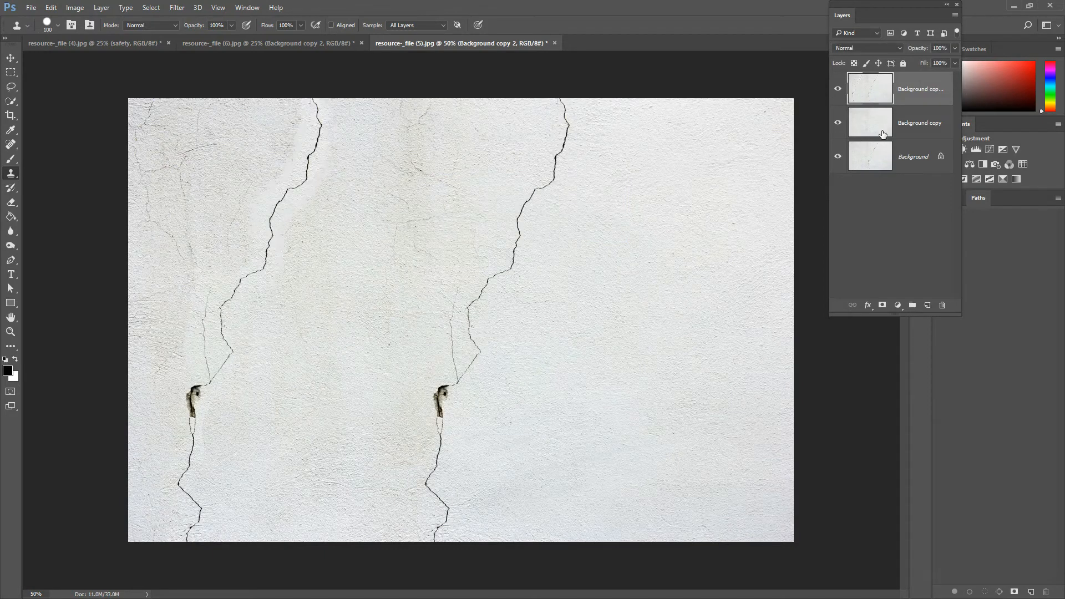
Step: Select the Background copy layer and clone from all layers along the full height of the wall's crack
click(883, 134)
click(913, 156)
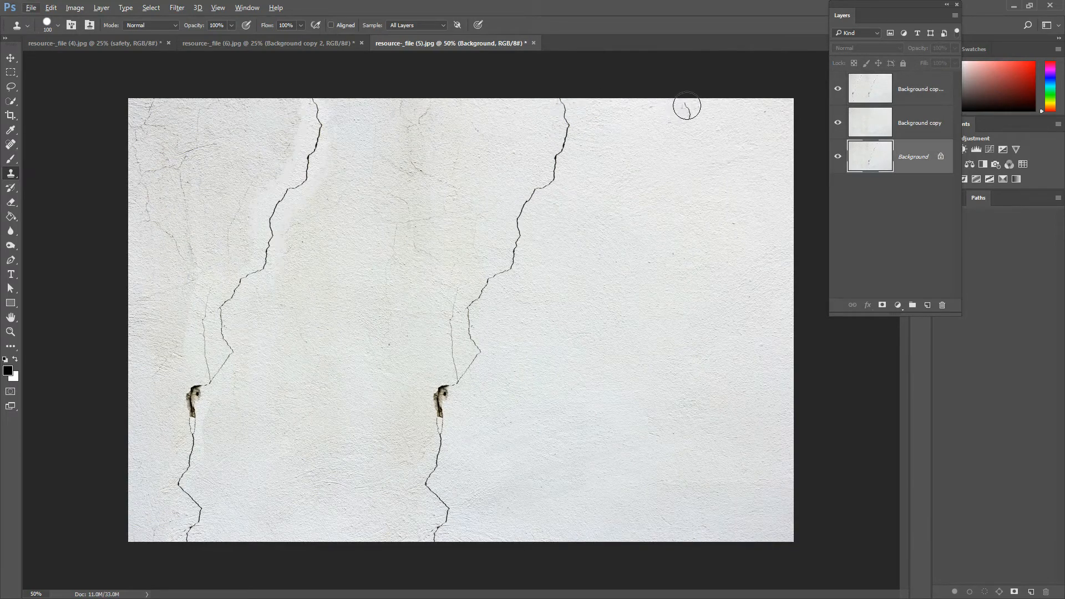
key(alt+bracketright)
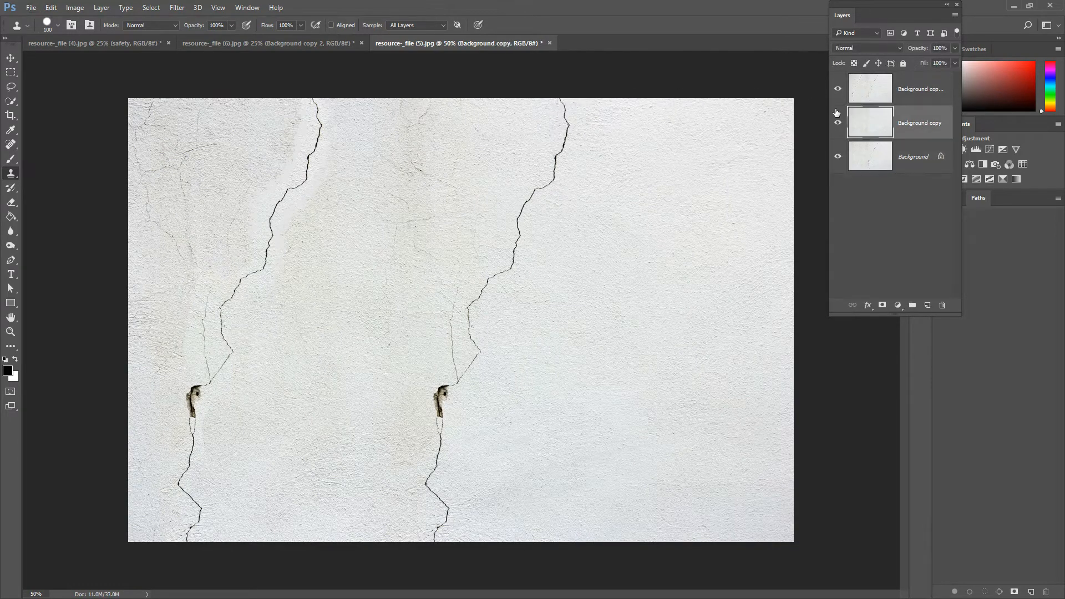
drag(598, 100, 601, 113)
mouse_move(562, 100)
mouse_down()
mouse_move(559, 164)
mouse_move(523, 201)
mouse_move(512, 264)
mouse_move(469, 317)
mouse_move(478, 351)
mouse_move(440, 399)
mouse_move(426, 482)
mouse_move(447, 516)
mouse_move(439, 542)
mouse_up()
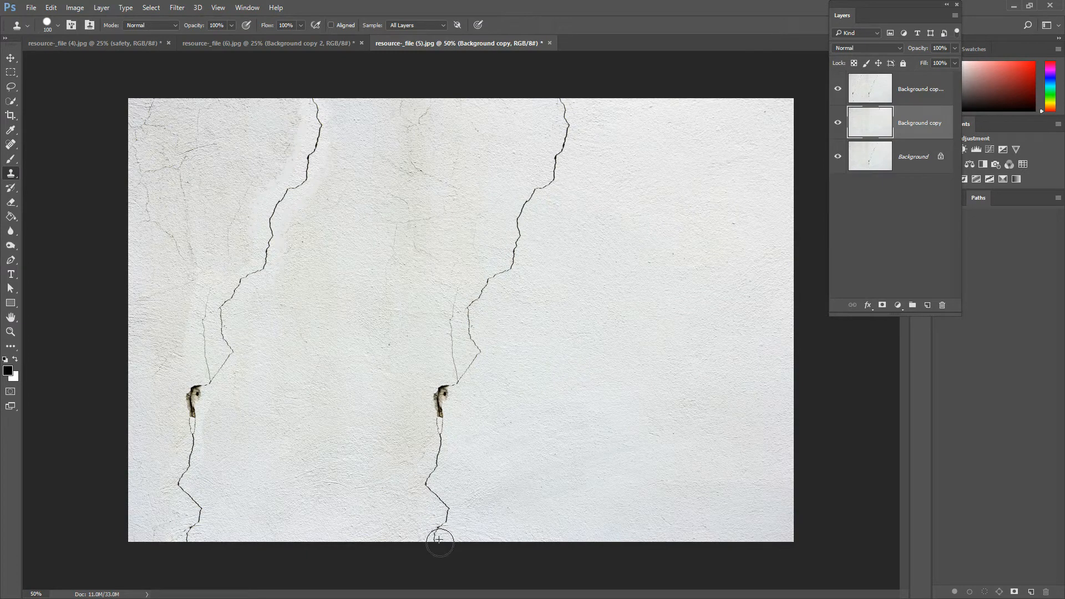
Step: Hide Background copy 2 and clone two more full-height cracks onto the Background copy layer
click(838, 90)
mouse_move(638, 102)
mouse_down()
mouse_move(647, 135)
mouse_move(630, 195)
mouse_move(610, 212)
mouse_move(592, 276)
mouse_move(561, 302)
mouse_move(554, 371)
mouse_move(520, 414)
mouse_move(529, 448)
mouse_move(510, 489)
mouse_move(532, 530)
mouse_move(521, 541)
mouse_up()
mouse_move(349, 107)
mouse_down()
mouse_move(346, 152)
mouse_move(300, 235)
mouse_move(297, 273)
mouse_move(254, 304)
mouse_move(250, 378)
mouse_move(222, 393)
mouse_move(224, 535)
mouse_move(232, 528)
mouse_up()
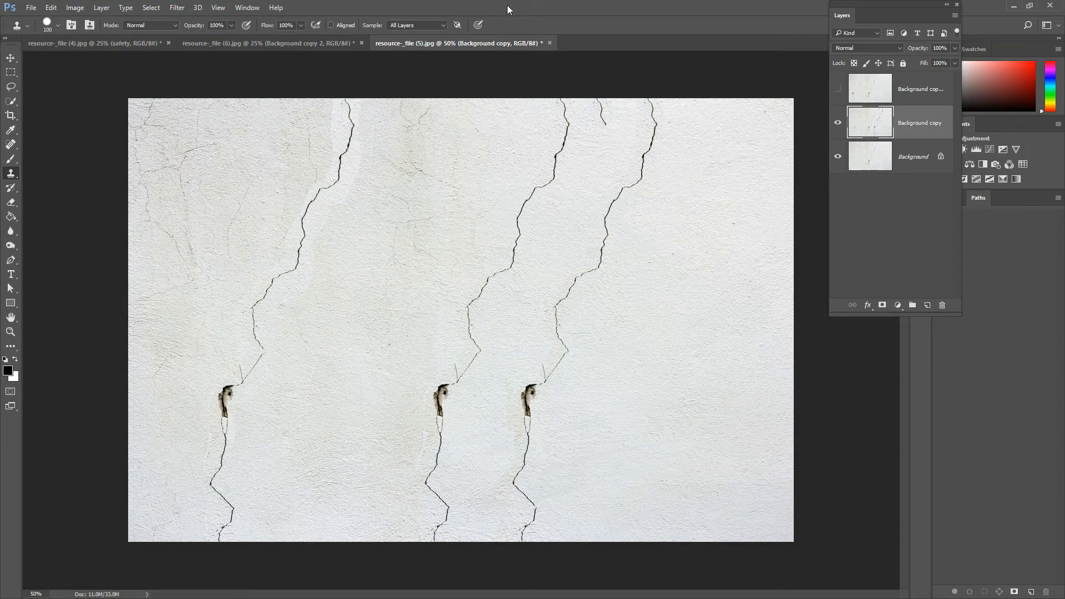
Step: Switch to resource-_file (6).jpg and clone the sampled wall crack onto the notebook page
click(269, 43)
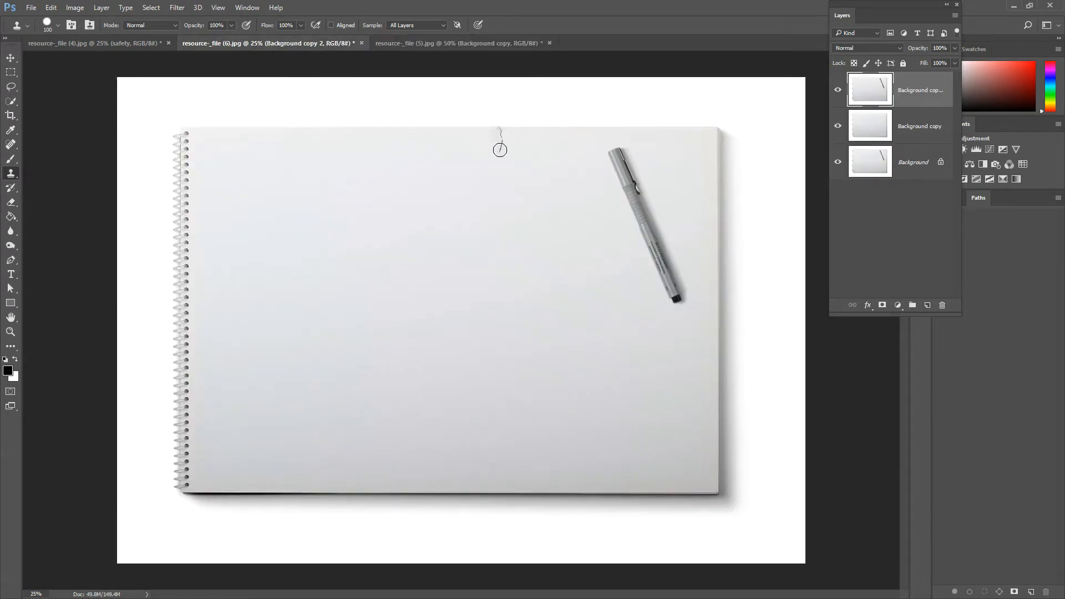
drag(479, 193, 473, 211)
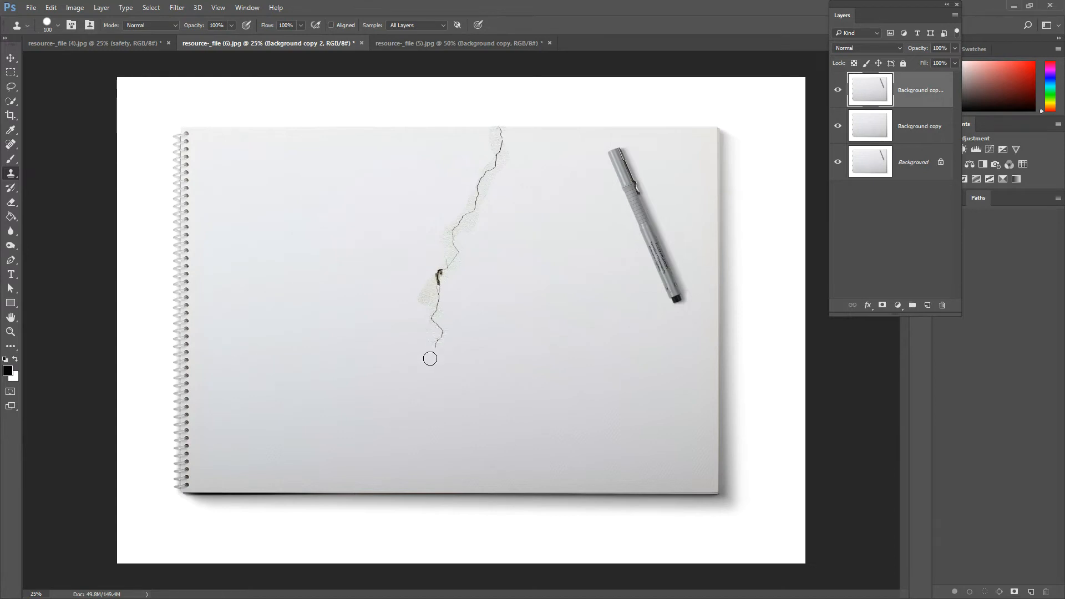
Step: Open the image Resource_File (10) from the images folder
click(32, 8)
click(43, 30)
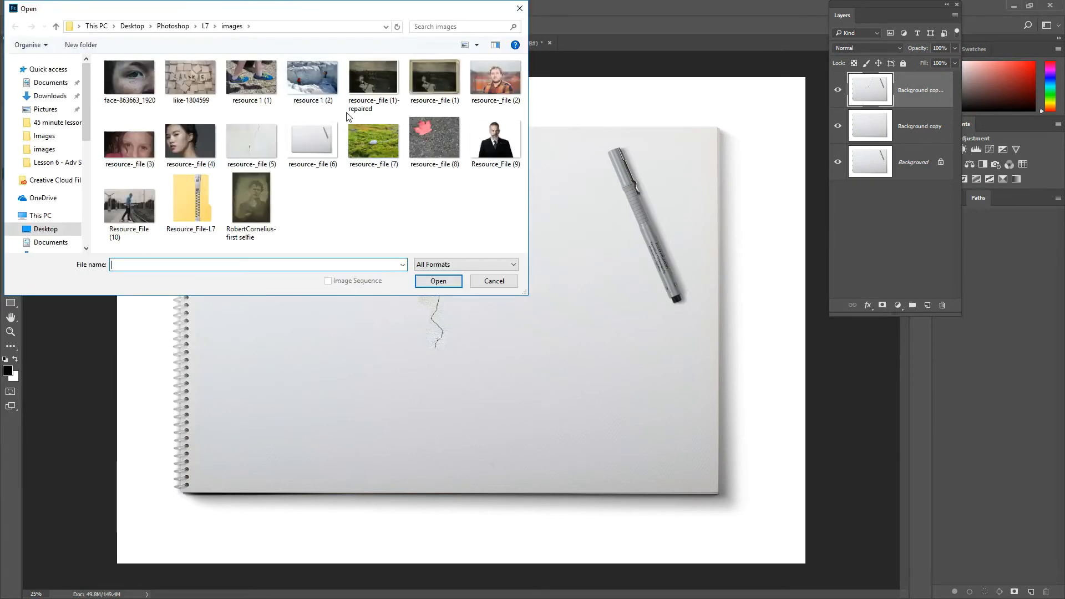
click(139, 216)
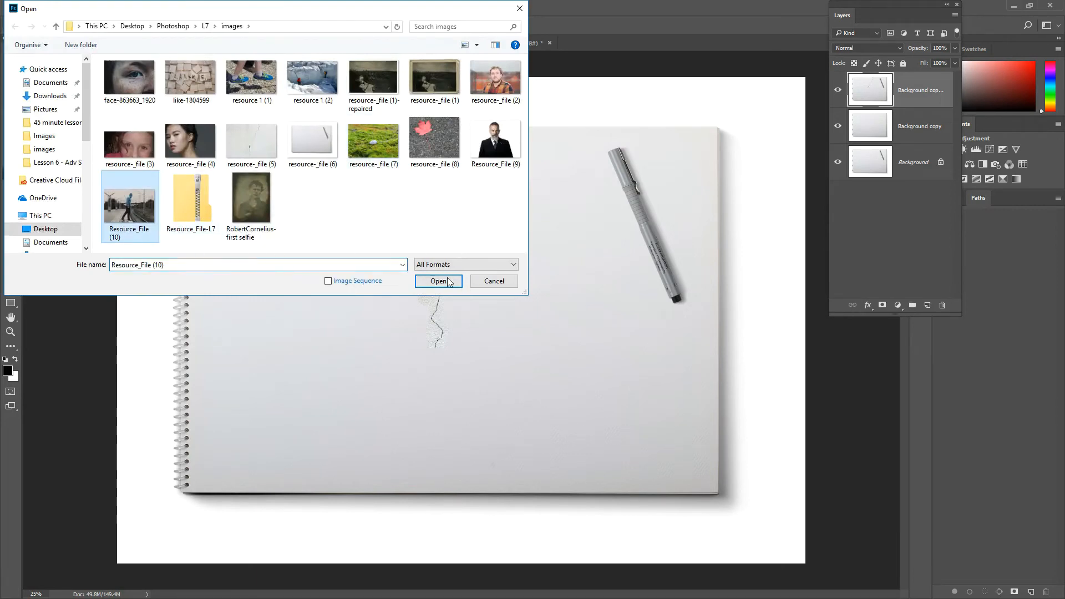
click(438, 281)
Step: Sample the man's blue hood as the clone source and enlarge the Clone Stamp brush to 400
alt+click(486, 160)
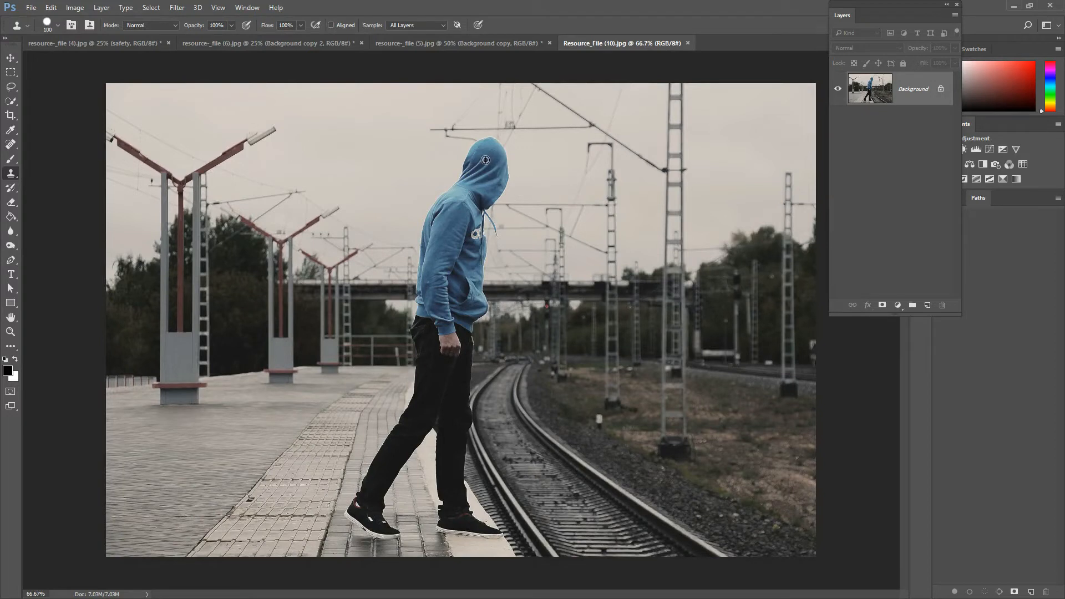
key(bracketright)
key(bracketright)
key(bracketright)
key(bracketright)
key(bracketright)
key(bracketright)
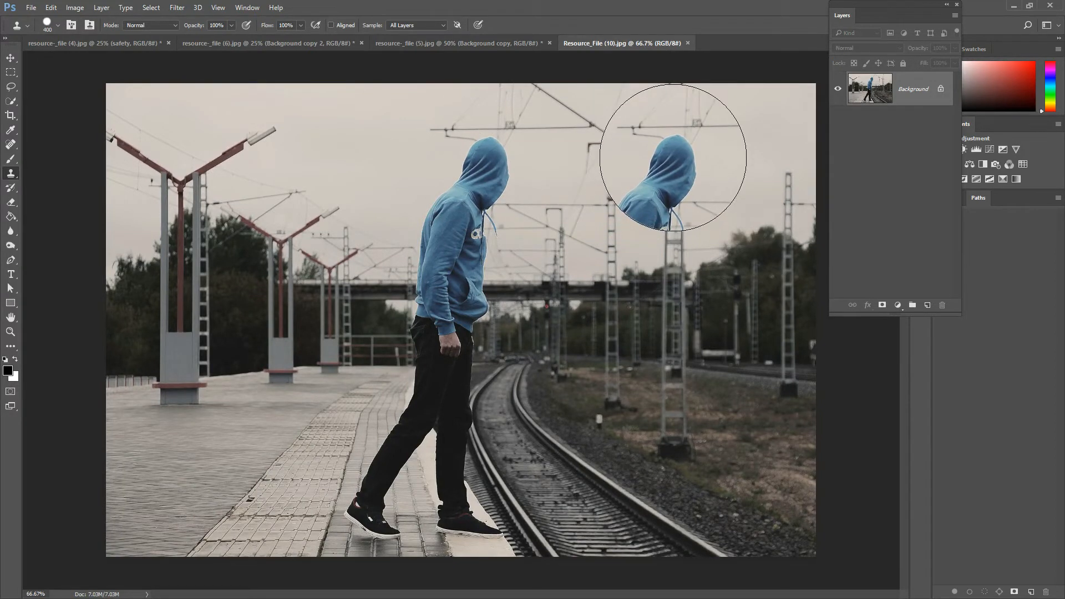
Step: Clone the whole railway platform photo onto the notebook page in resource-_file (6).jpg, undoing stray stamps
click(311, 42)
mouse_move(372, 165)
mouse_down()
mouse_move(352, 205)
mouse_move(342, 317)
mouse_move(309, 292)
mouse_move(393, 299)
mouse_move(223, 268)
mouse_move(423, 281)
mouse_move(405, 303)
mouse_move(449, 282)
mouse_move(262, 299)
mouse_move(227, 284)
mouse_move(288, 120)
mouse_move(321, 144)
mouse_move(284, 205)
mouse_move(244, 183)
mouse_move(247, 250)
mouse_move(422, 137)
mouse_move(413, 147)
mouse_move(418, 176)
mouse_move(339, 239)
mouse_move(433, 270)
mouse_move(522, 174)
mouse_move(488, 230)
mouse_move(488, 288)
mouse_move(420, 309)
mouse_move(408, 169)
mouse_move(434, 135)
mouse_up()
key(ctrl+z)
drag(450, 178, 448, 188)
key(ctrl+z)
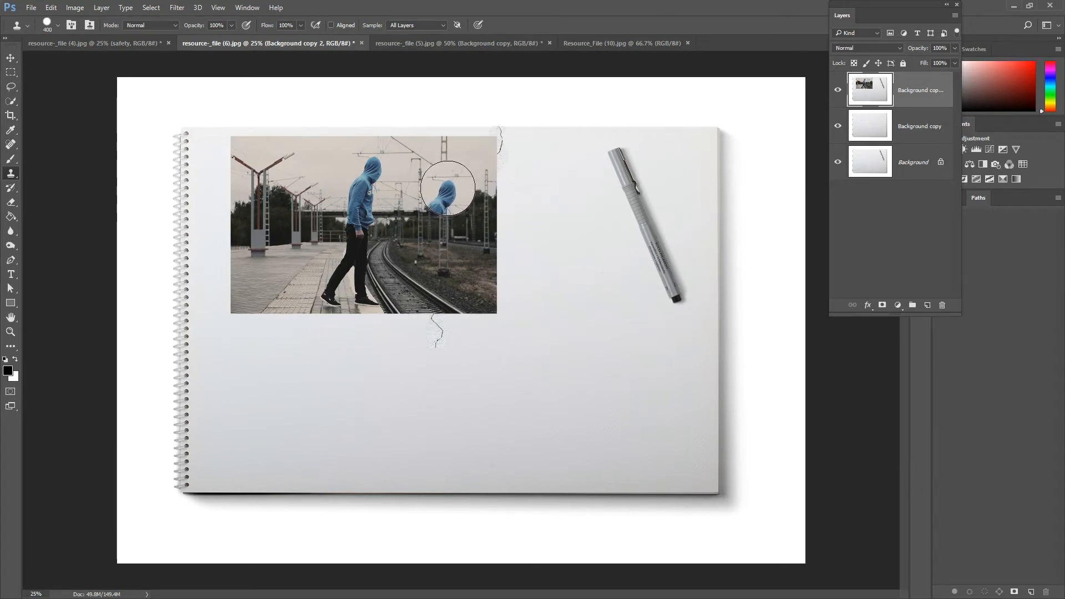
key(ctrl+z)
drag(455, 187, 457, 181)
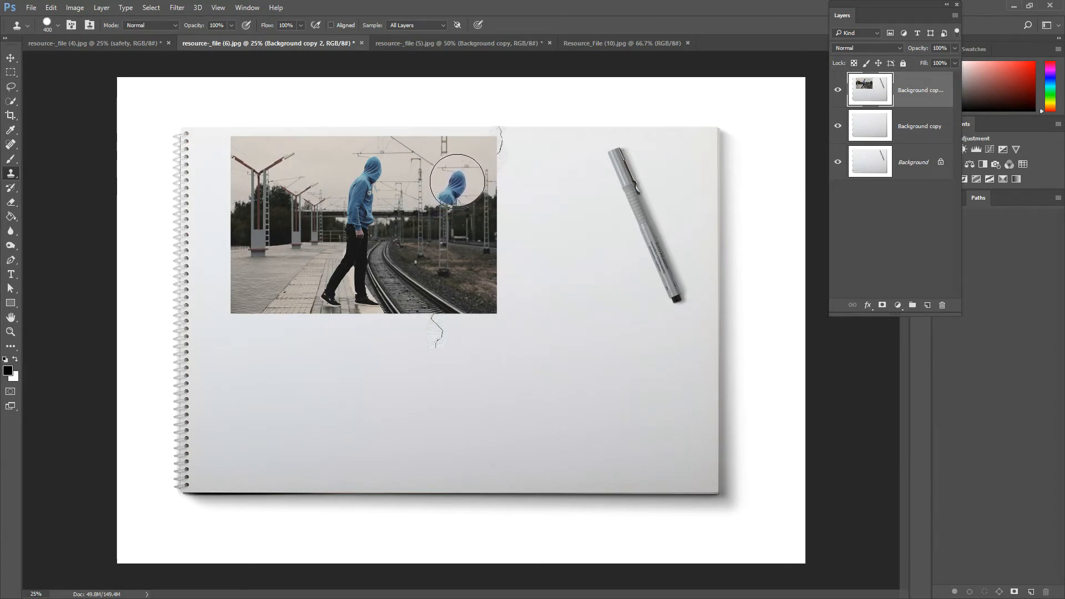
click(474, 45)
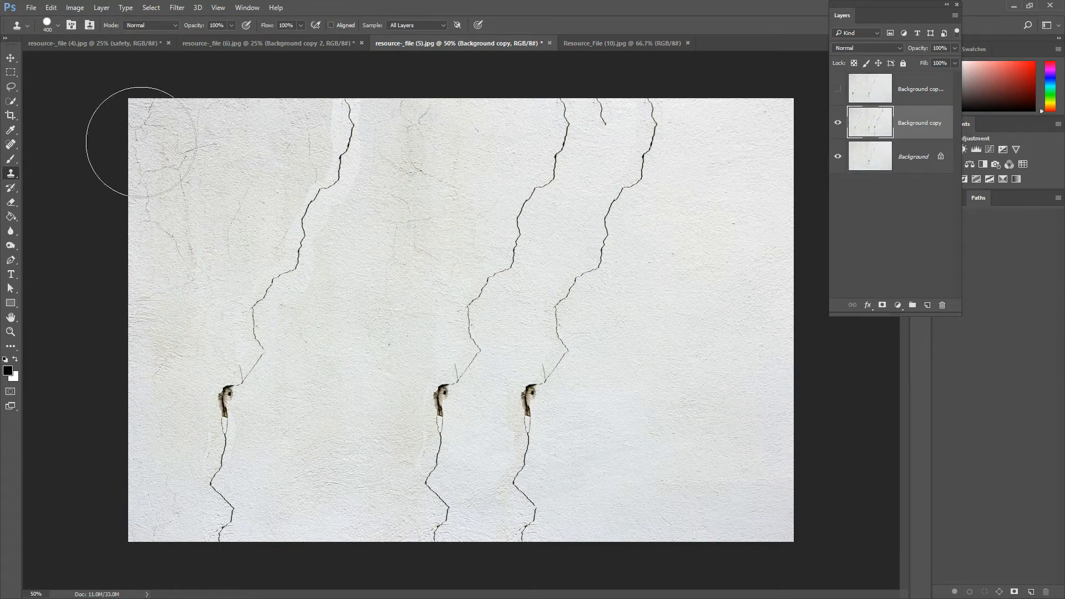
click(230, 41)
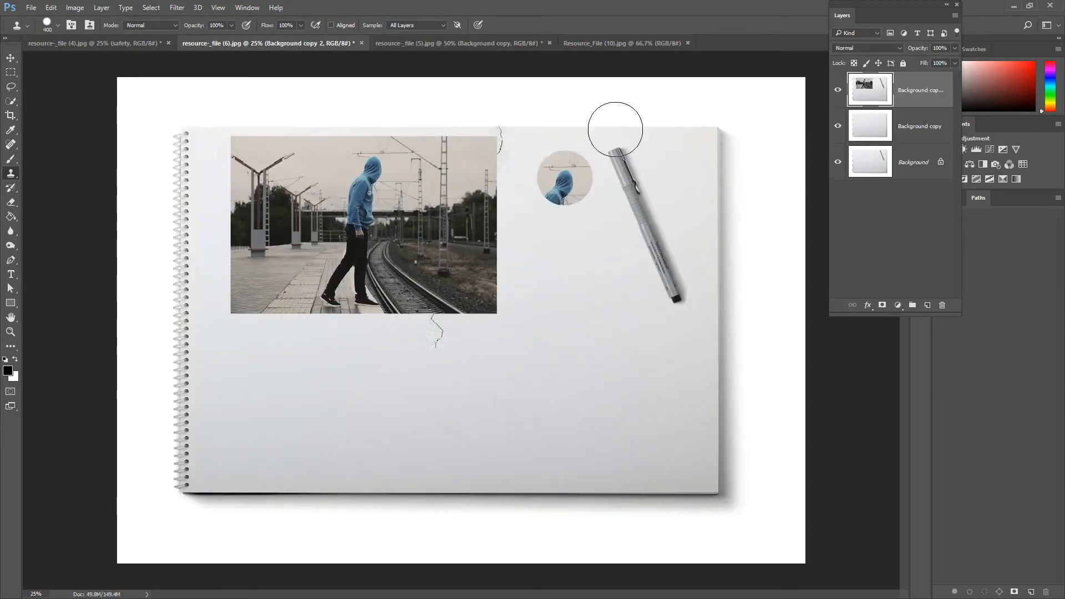
Step: Return to Resource_File (10).jpg and remove the end of the nearest lamppost's right arm with the Spot Healing Brush
click(604, 42)
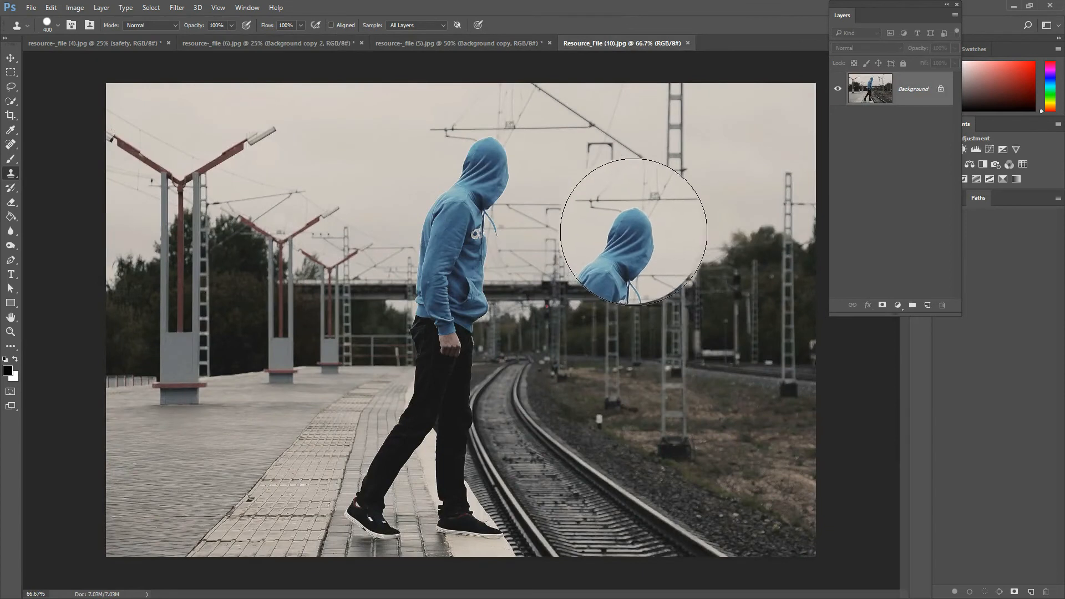
click(11, 144)
drag(280, 126, 259, 135)
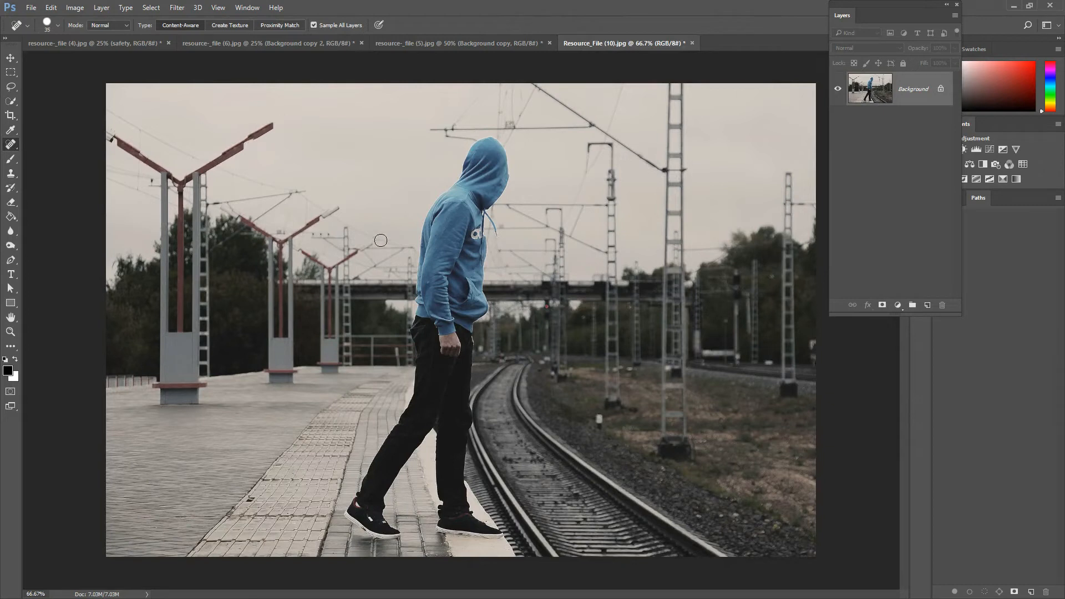
drag(246, 139, 280, 123)
click(247, 139)
Step: Patch more of the nearest lamppost's right arm with clean sky using the Patch Tool, and deselect
right_click(11, 145)
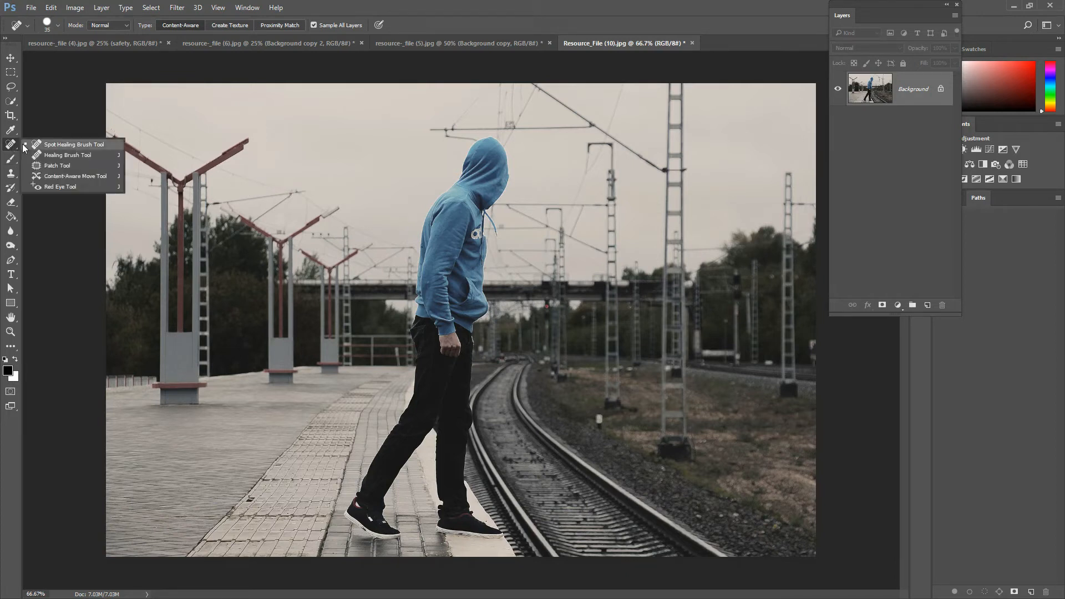
click(48, 165)
mouse_move(216, 141)
mouse_down()
mouse_move(247, 164)
mouse_move(264, 152)
mouse_move(245, 130)
mouse_move(219, 139)
mouse_move(352, 106)
mouse_up()
key(ctrl+d)
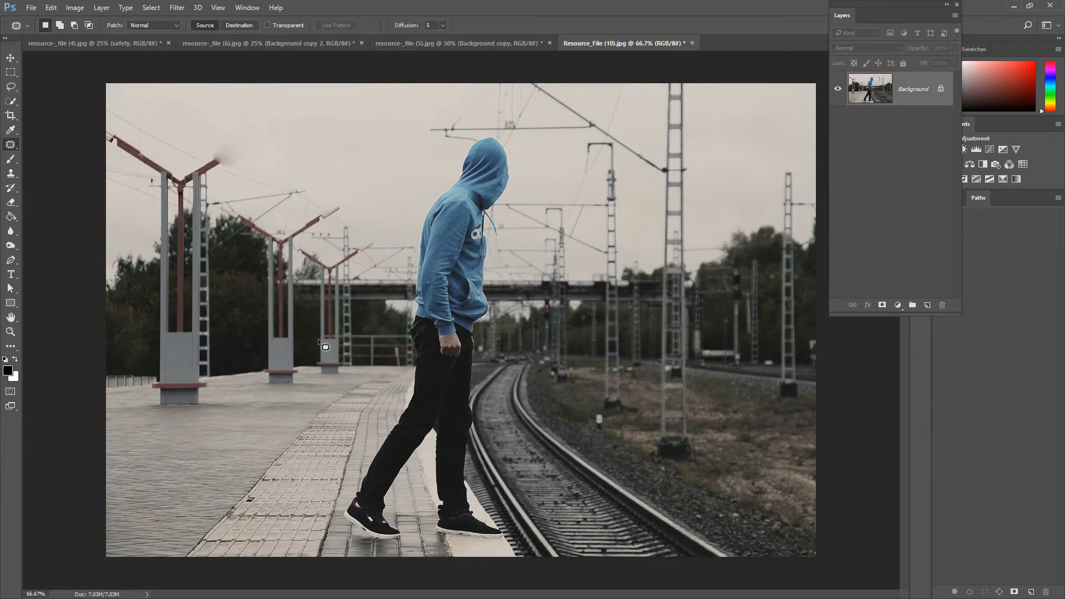
Step: Close Resource_File (10).jpg, resource-_file (6).jpg and resource-_file (5).jpg without saving changes
click(692, 43)
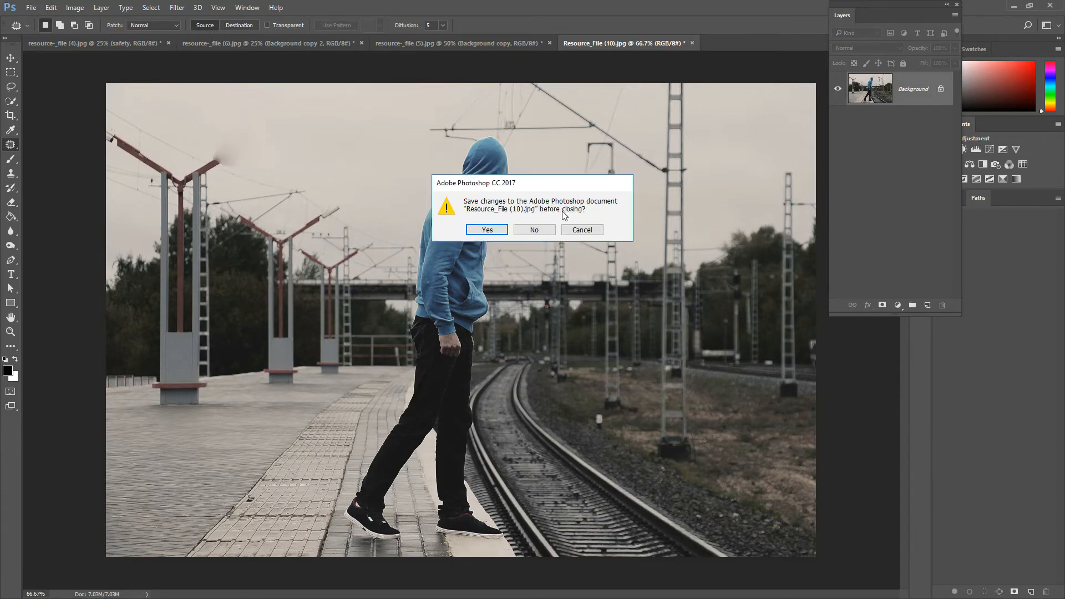
click(543, 229)
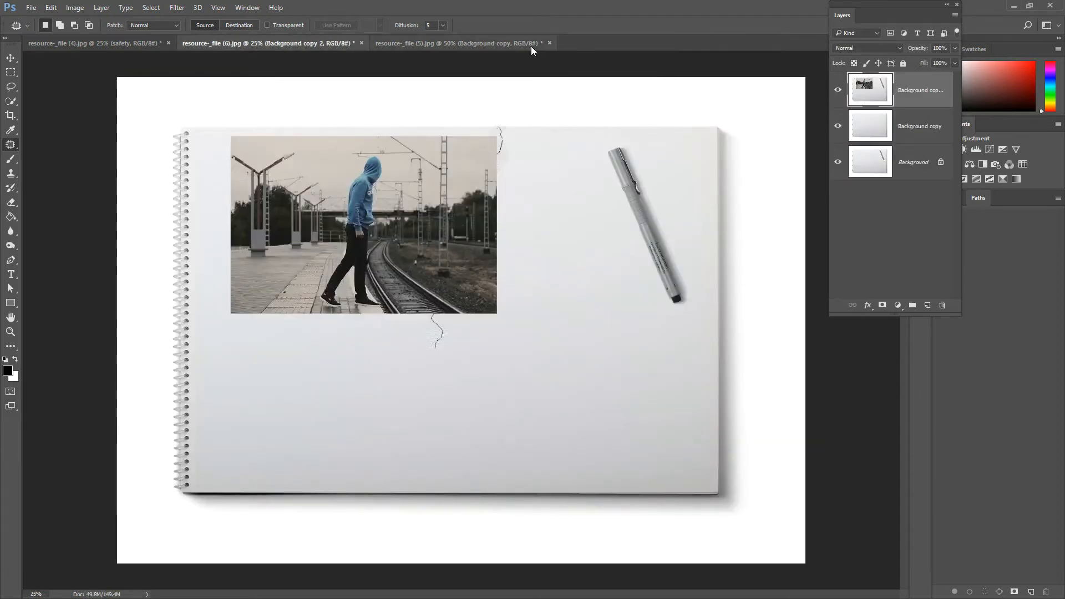
click(362, 43)
click(519, 230)
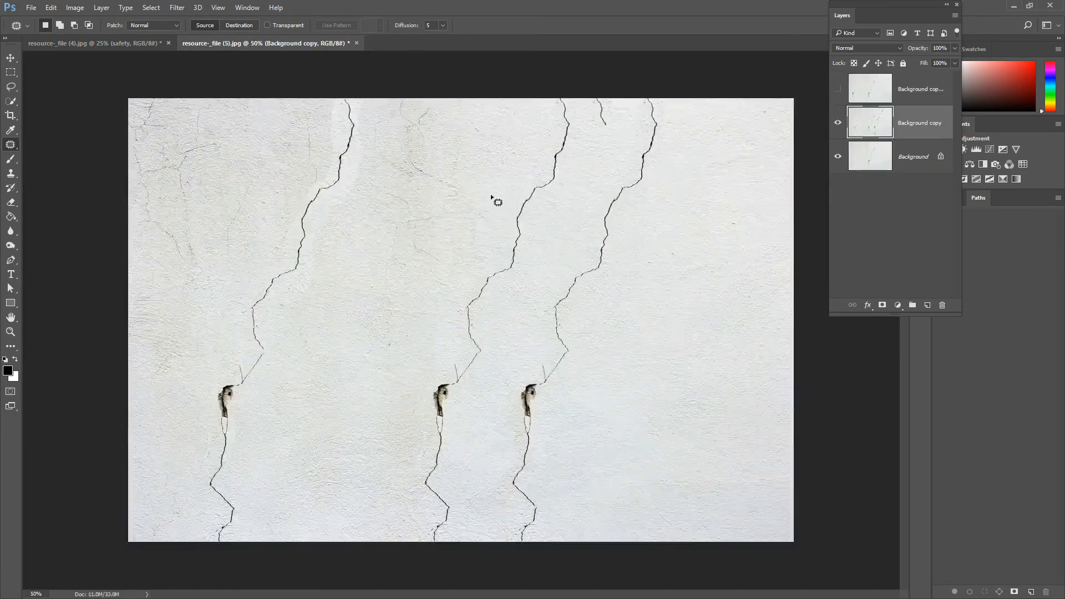
click(357, 43)
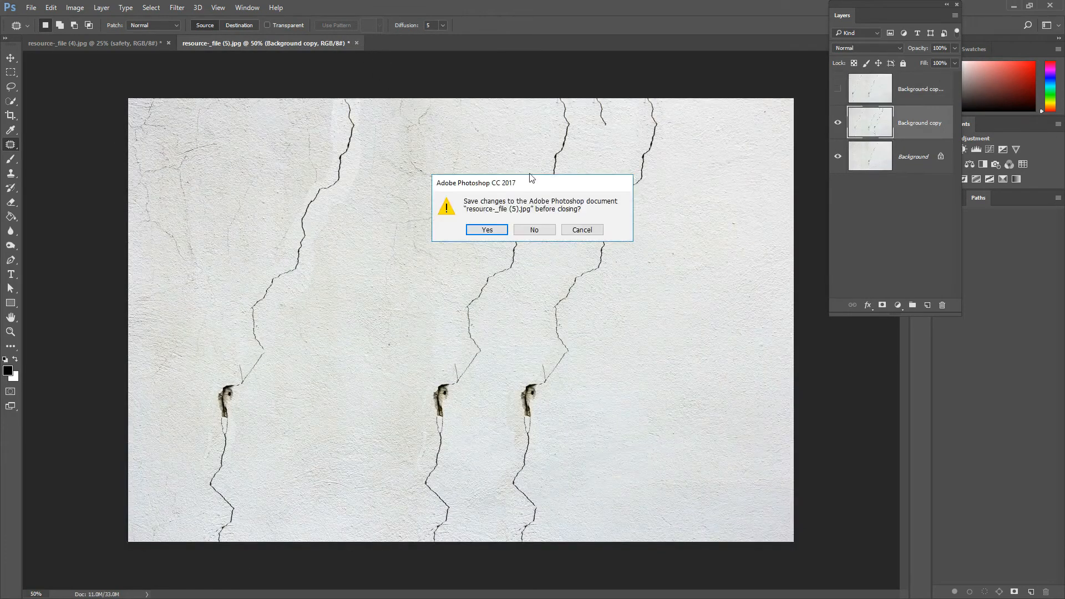
click(542, 231)
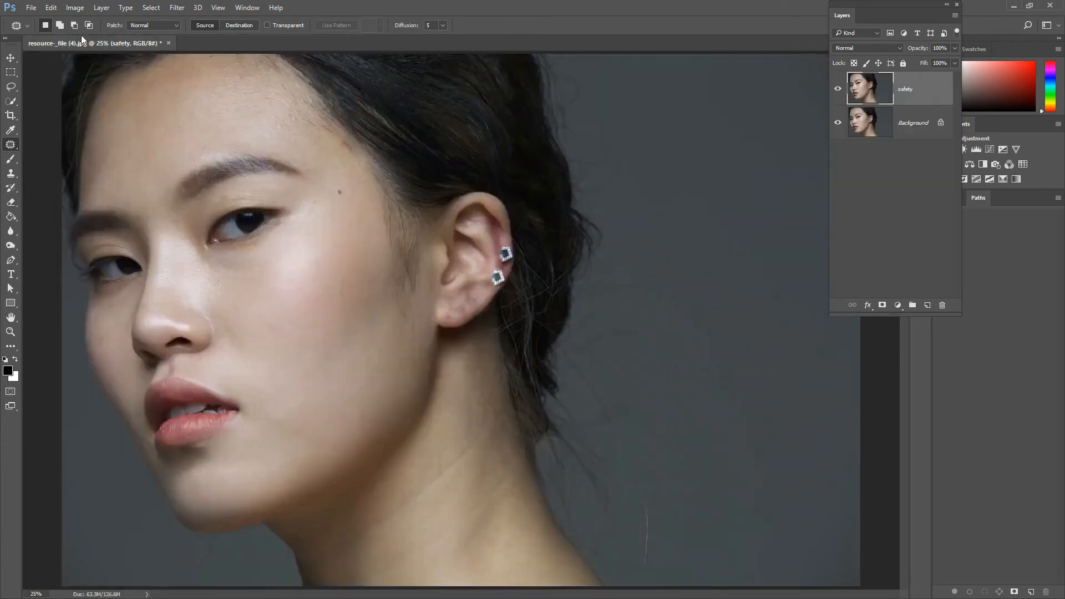
Step: Open the image resource-_file (8) and duplicate its Background layer
click(33, 8)
click(48, 30)
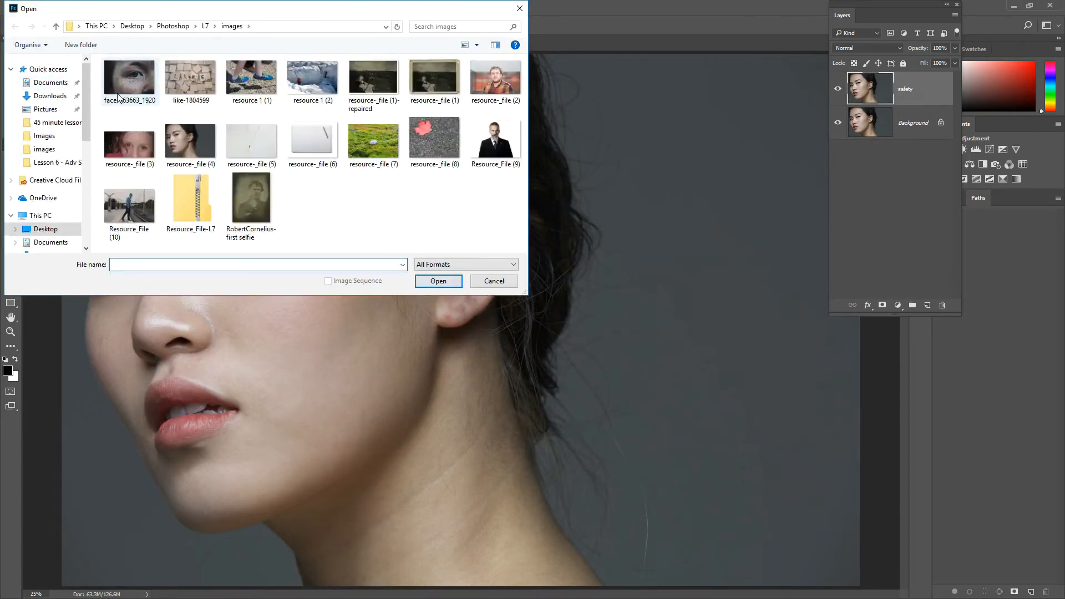
click(431, 153)
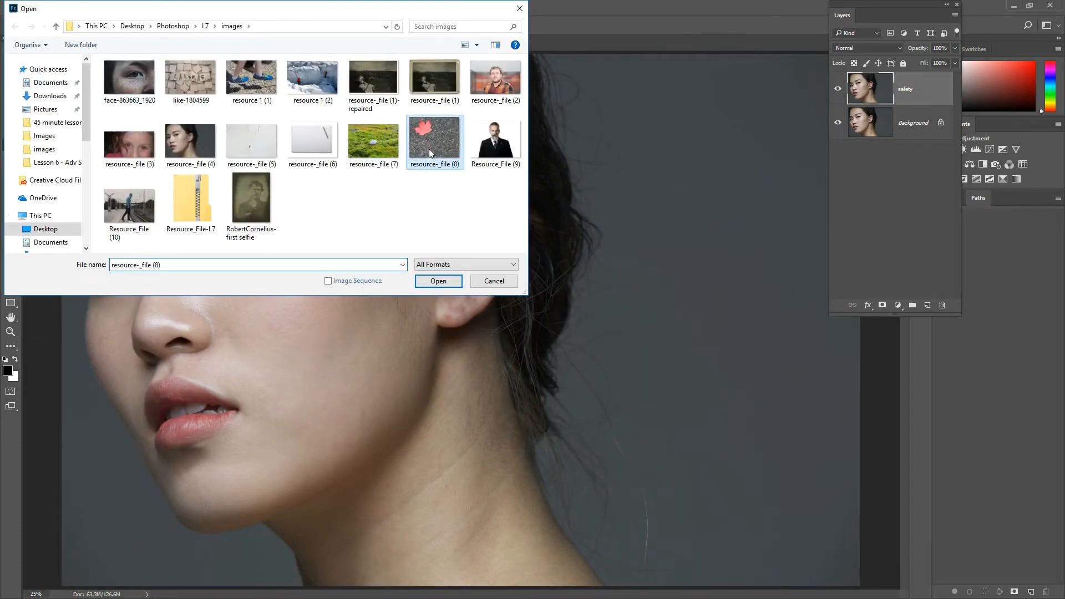
click(438, 281)
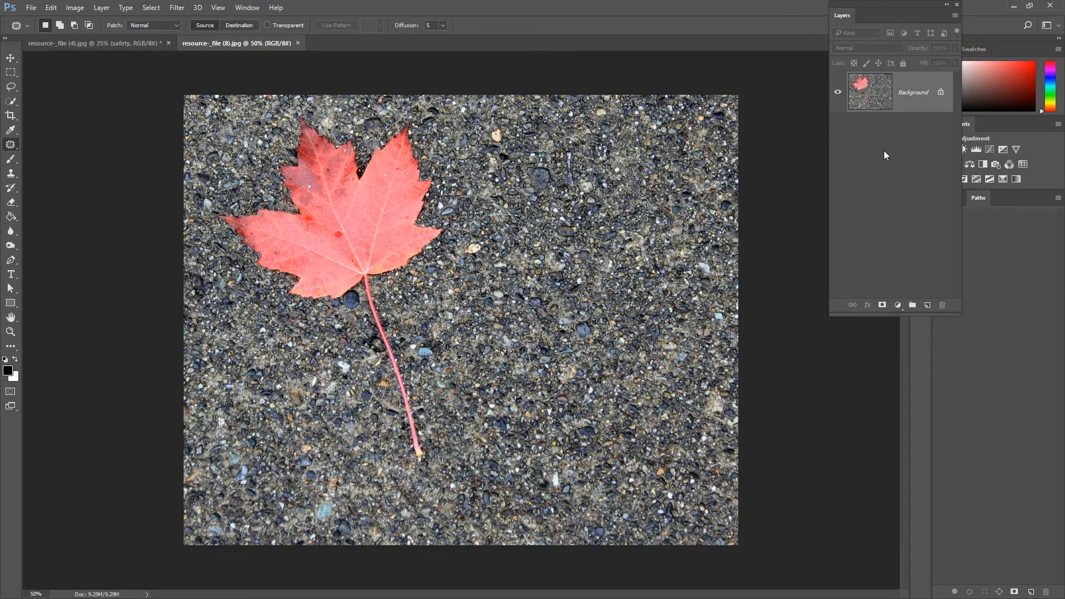
key(ctrl+j)
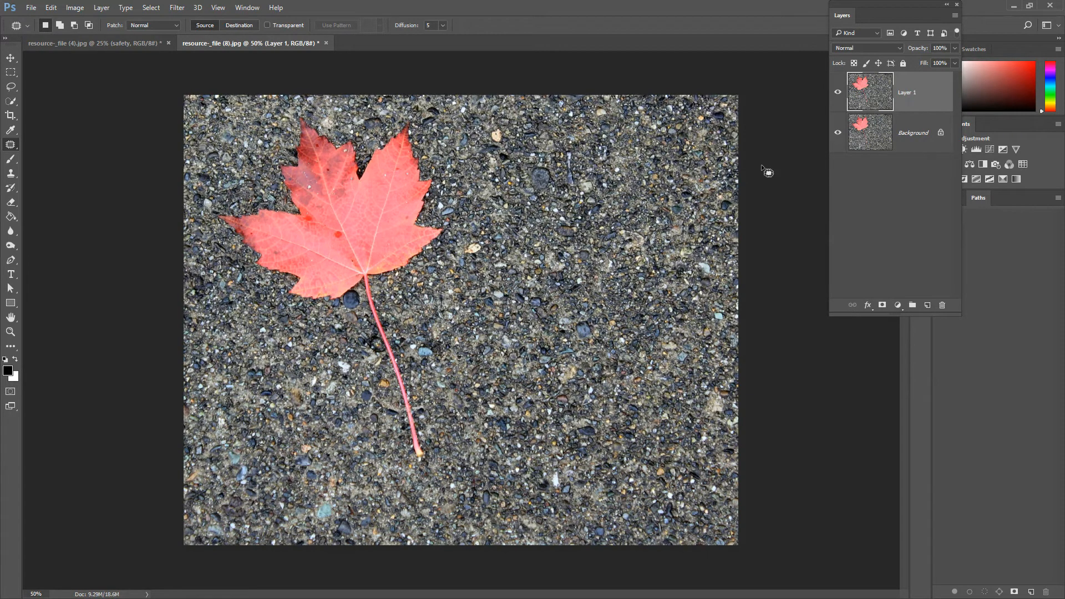
Step: Draw a loose Lasso selection around the red maple leaf on the duplicate layer
click(9, 87)
click(45, 25)
mouse_move(264, 194)
mouse_down()
mouse_move(224, 201)
mouse_move(211, 235)
mouse_move(269, 296)
mouse_move(315, 322)
mouse_move(358, 308)
mouse_move(393, 418)
mouse_move(426, 471)
mouse_move(441, 445)
mouse_move(440, 406)
mouse_move(393, 296)
mouse_move(459, 234)
mouse_move(436, 204)
mouse_move(416, 117)
mouse_move(369, 142)
mouse_move(295, 110)
mouse_move(287, 161)
mouse_move(266, 159)
mouse_move(268, 197)
mouse_up()
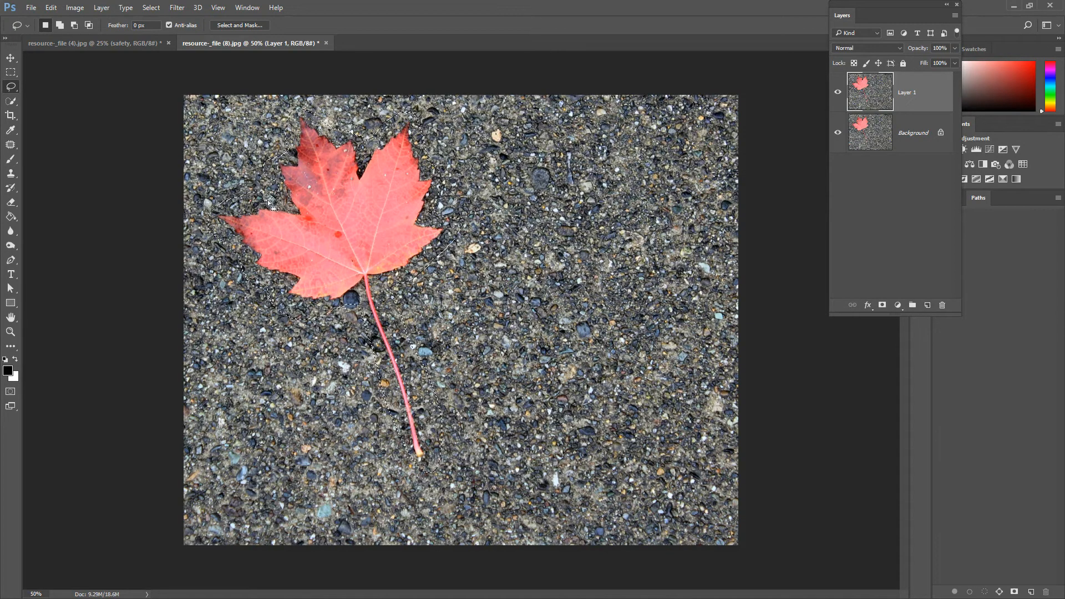
Step: Fill the lasso selection around the maple leaf using Content-Aware contents with Color Adaptation, and deselect
right_click(350, 237)
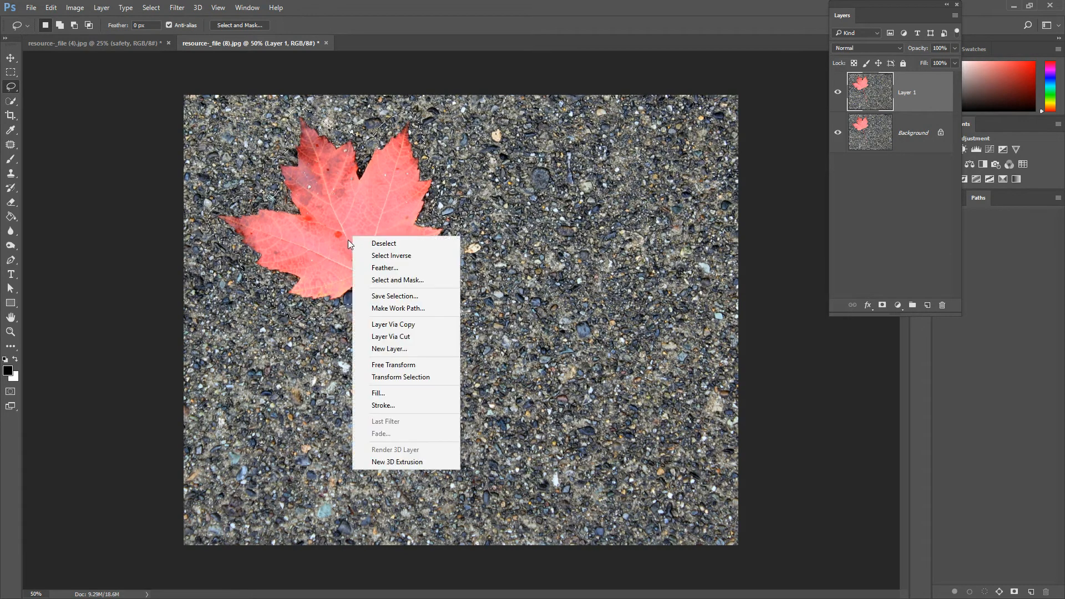
click(409, 393)
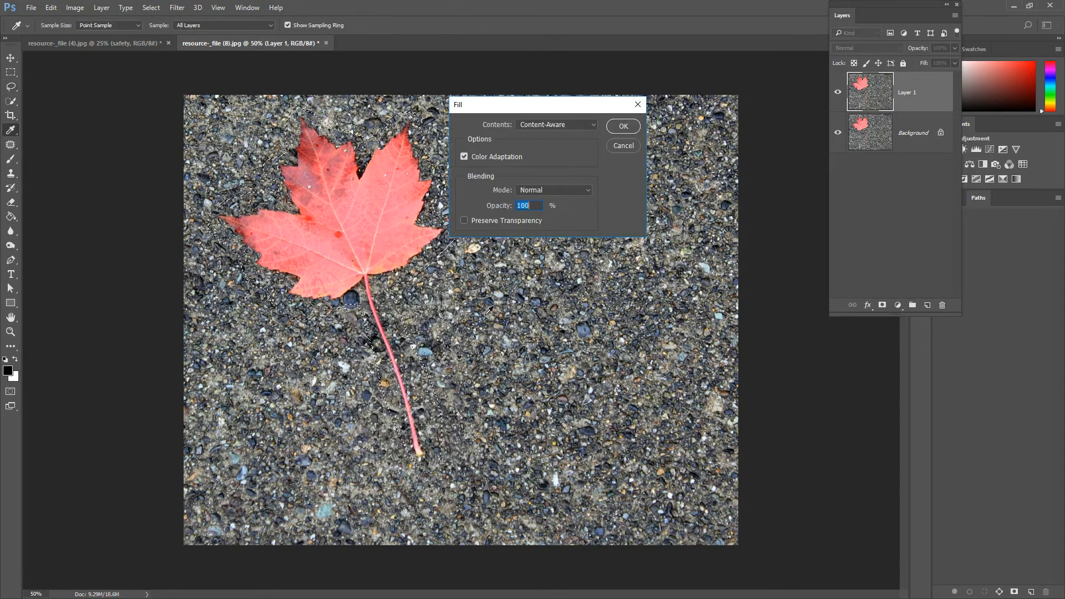
click(564, 127)
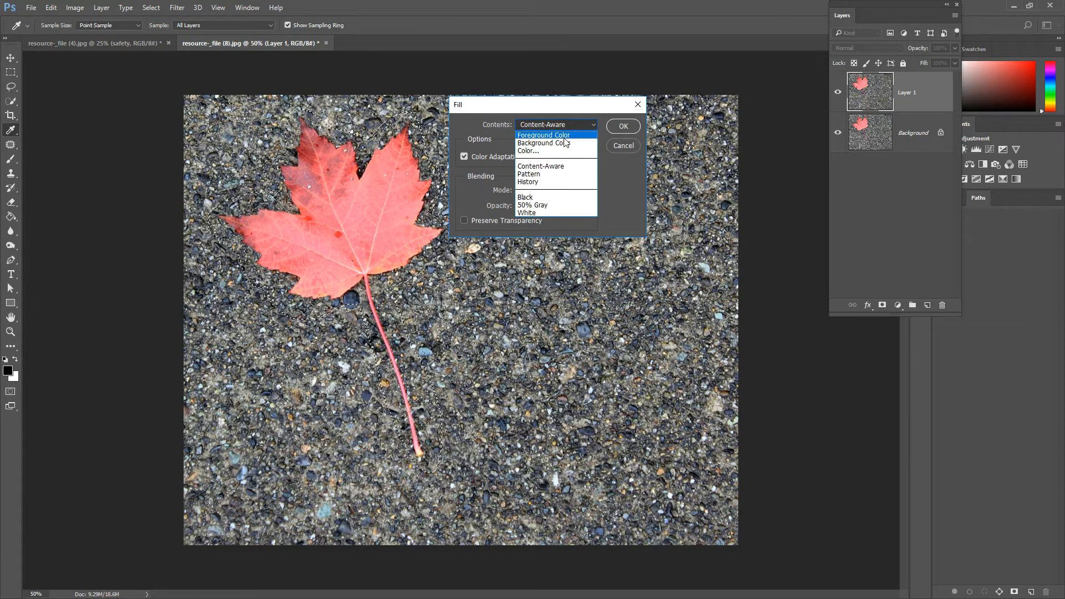
click(562, 135)
click(582, 127)
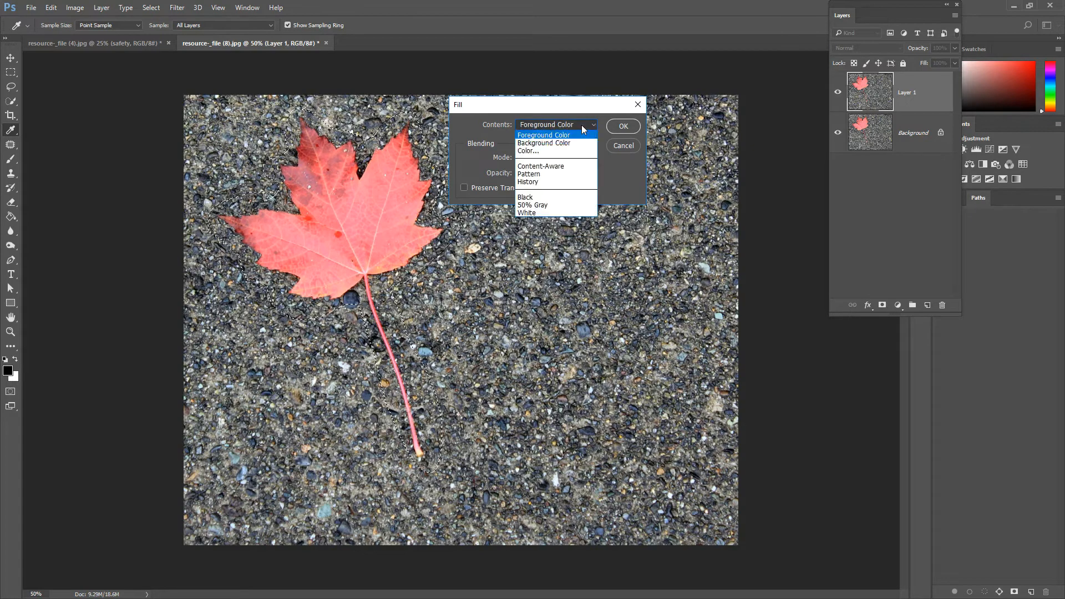
click(570, 166)
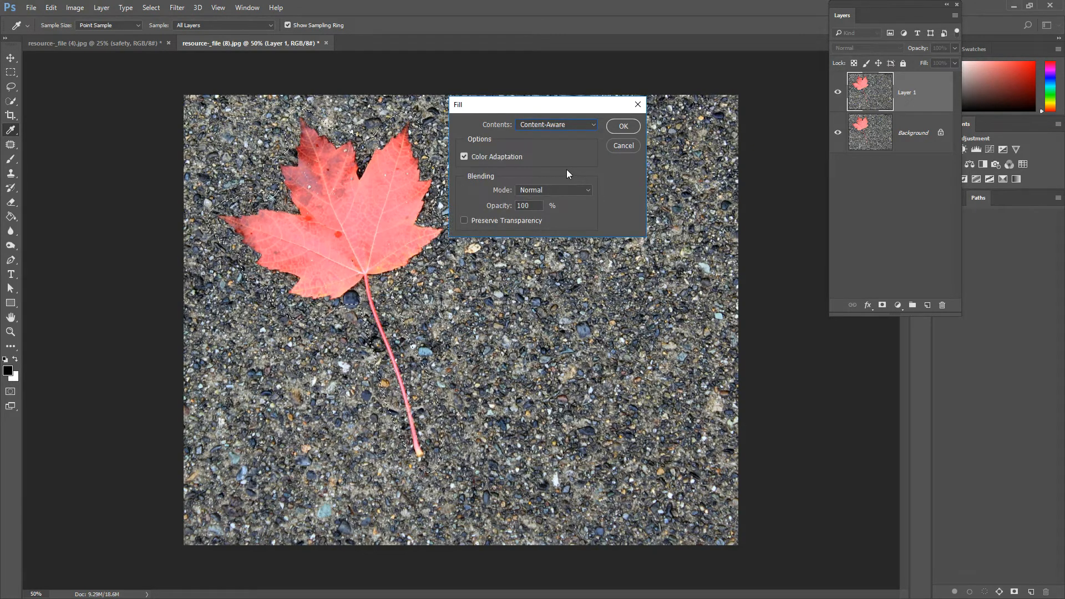
click(556, 125)
click(556, 126)
click(623, 126)
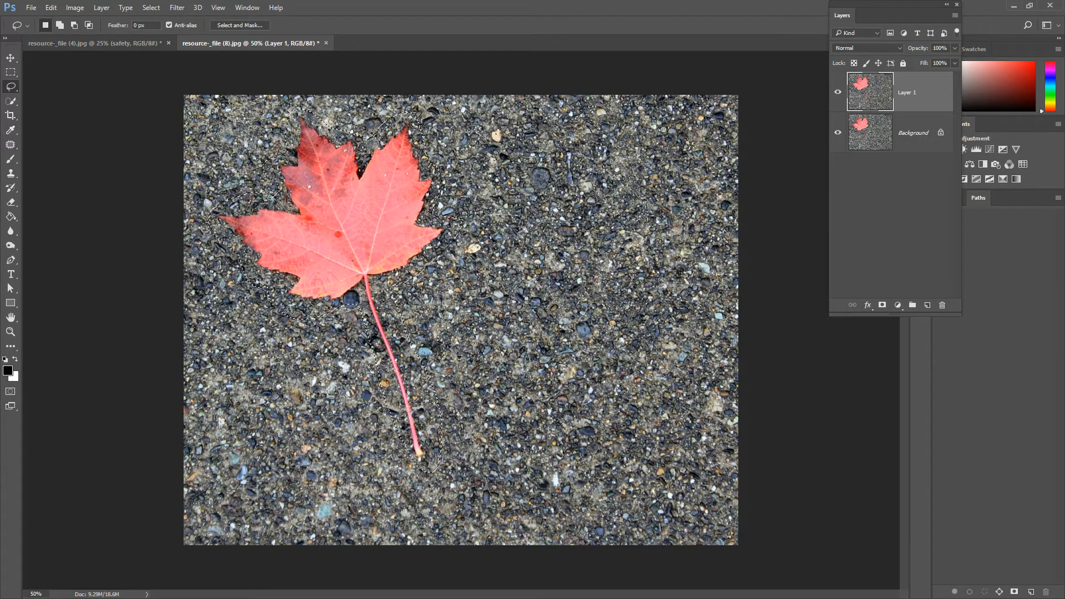
key(ctrl+d)
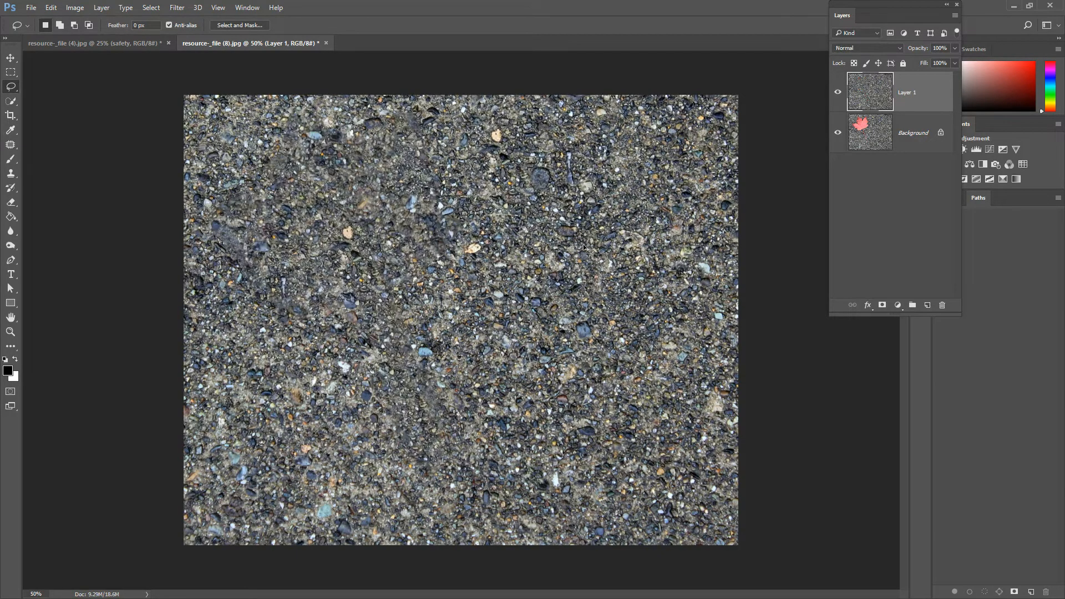
Step: Compare the filled layer with the original by toggling its visibility, and undo the Content-Aware fill
click(837, 95)
click(836, 94)
click(836, 93)
key(ctrl+z)
key(ctrl+alt+z)
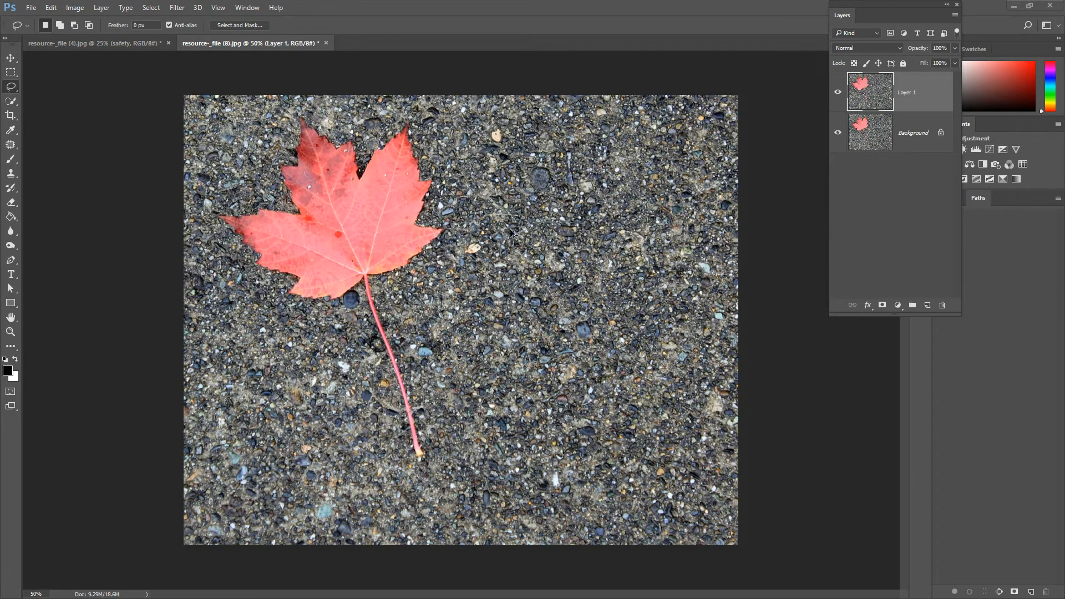
key(ctrl+alt+z)
Step: Replace the old selection with a Polygonal Lasso outline drawn just inside the maple leaf's edges
right_click(14, 103)
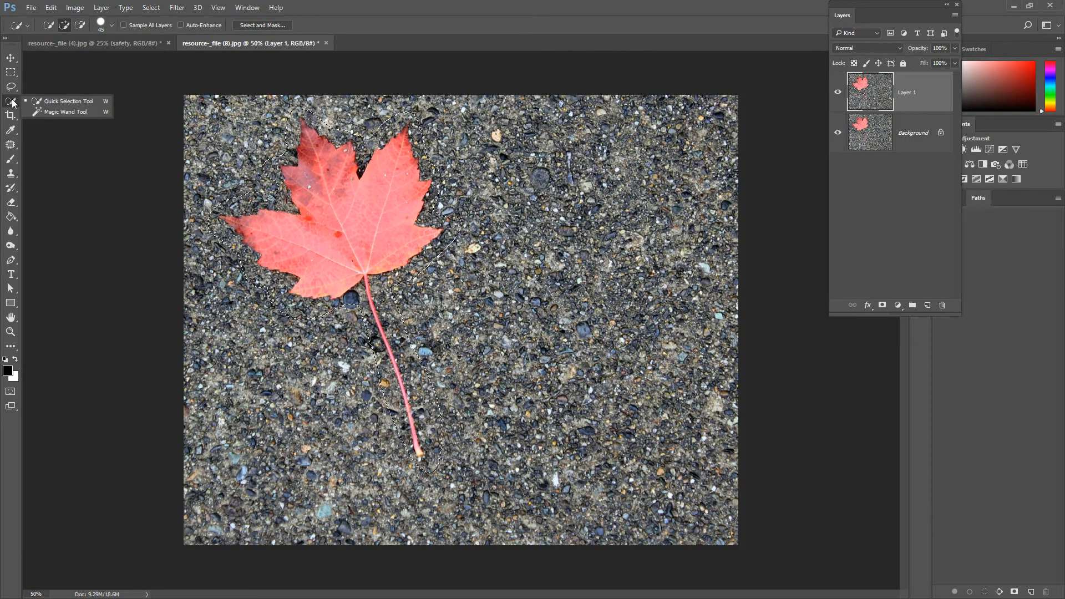
right_click(11, 87)
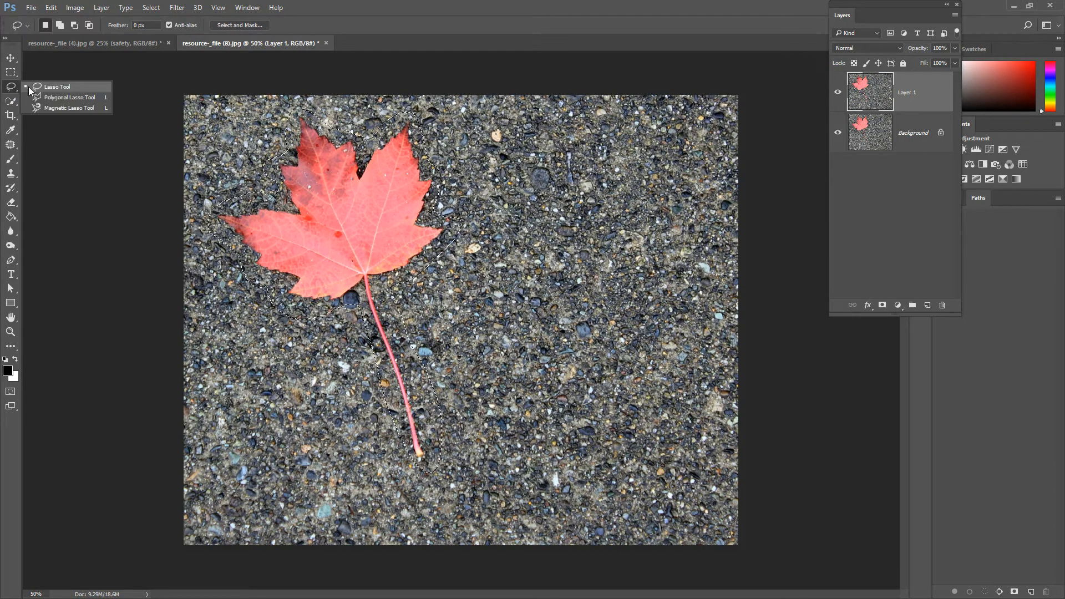
click(69, 97)
key(ctrl+d)
click(59, 25)
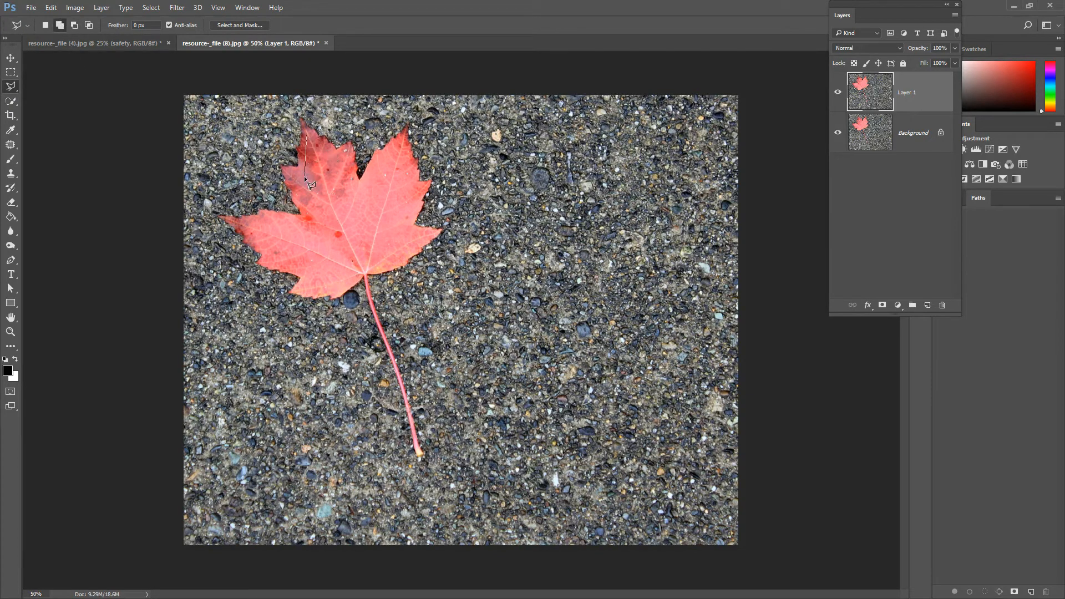
click(250, 224)
click(267, 259)
click(318, 271)
click(302, 287)
click(324, 290)
click(358, 268)
click(381, 267)
click(429, 235)
click(404, 225)
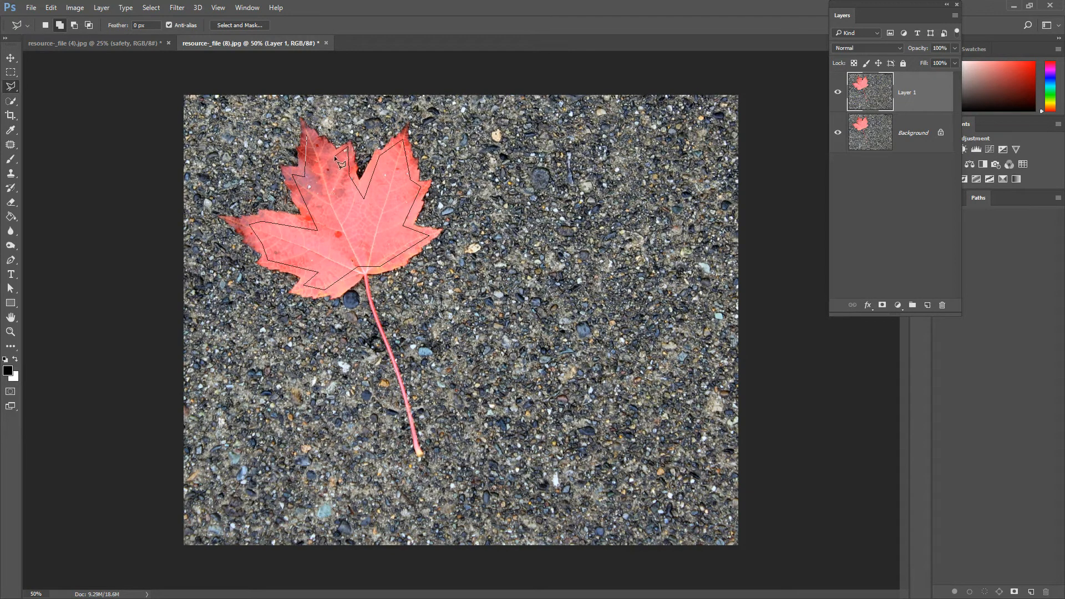
click(306, 135)
Step: Apply a Content-Aware fill to the polygonal selection inside the leaf, and deselect
right_click(339, 206)
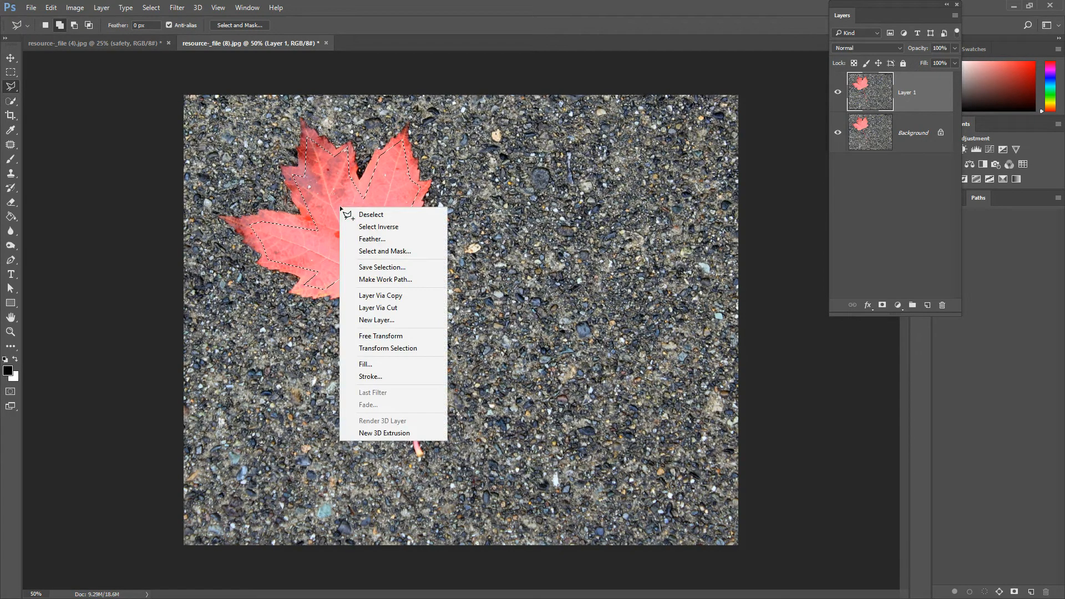
click(397, 365)
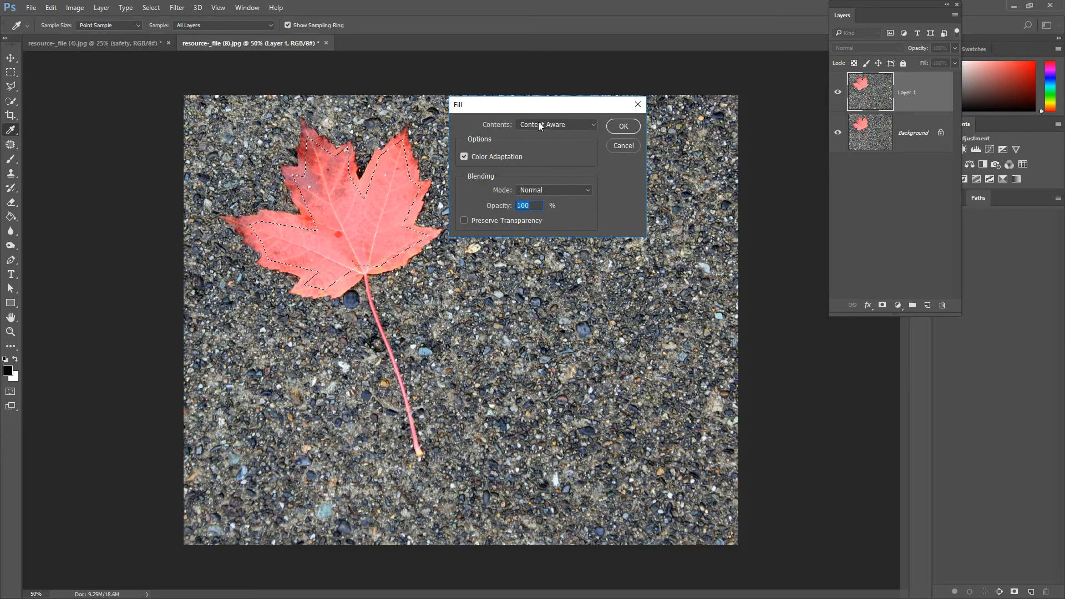
click(621, 126)
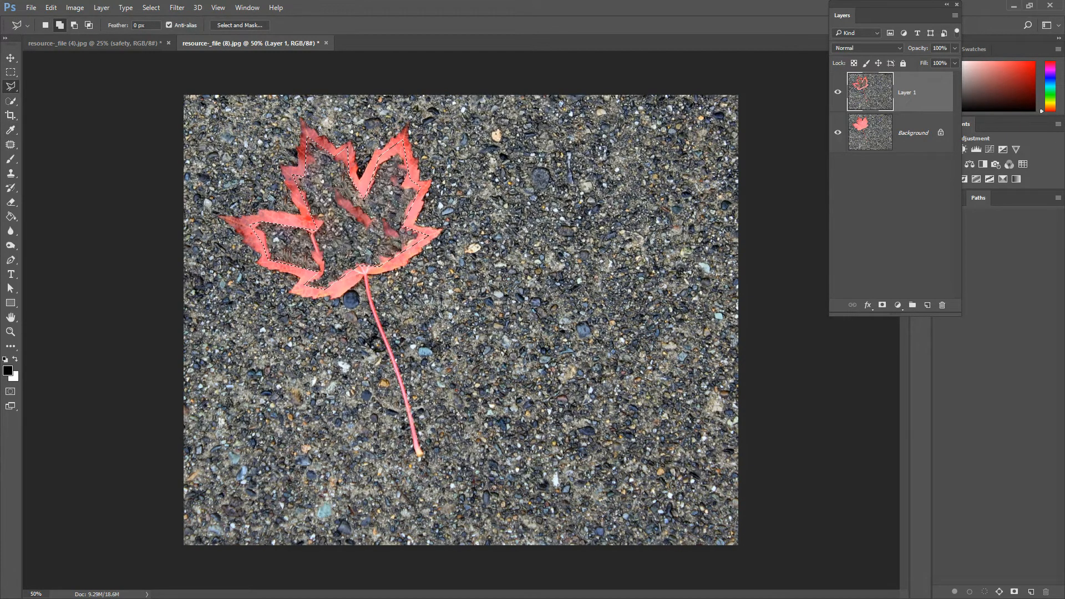
key(ctrl+d)
Step: Open the portrait image resource-_file (2) and duplicate its Background layer
click(31, 7)
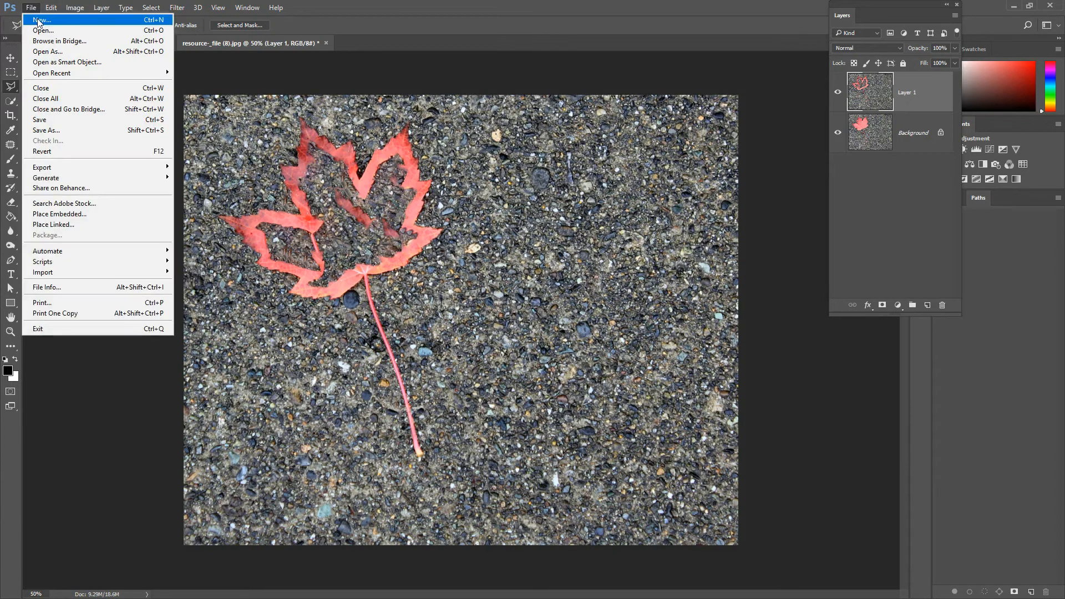
click(41, 29)
click(495, 80)
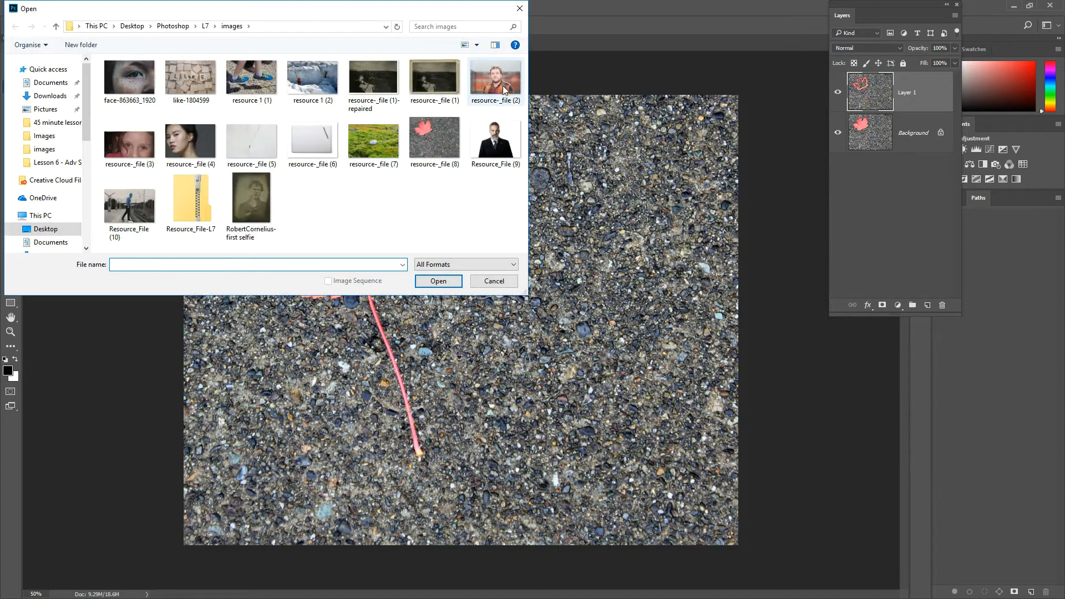
click(443, 284)
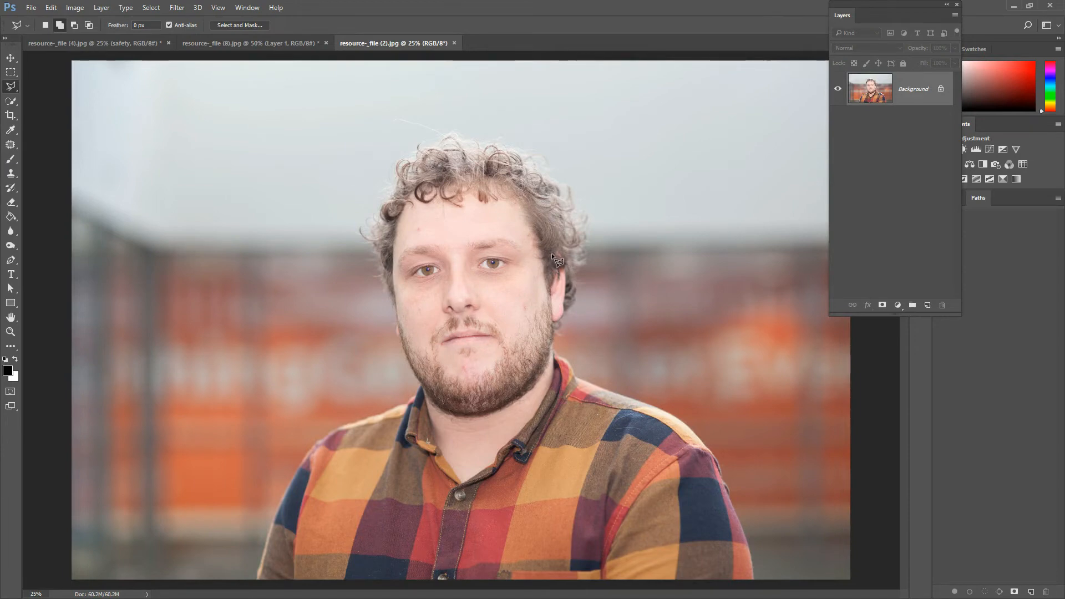
key(ctrl+plus)
key(ctrl+plus)
key(ctrl+plus)
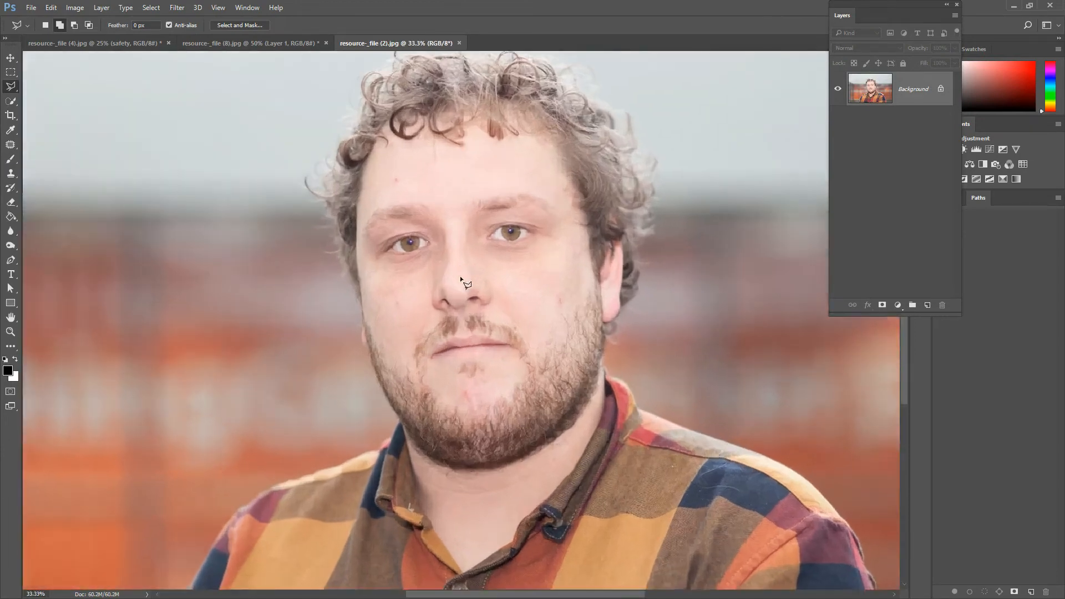
key(ctrl+plus)
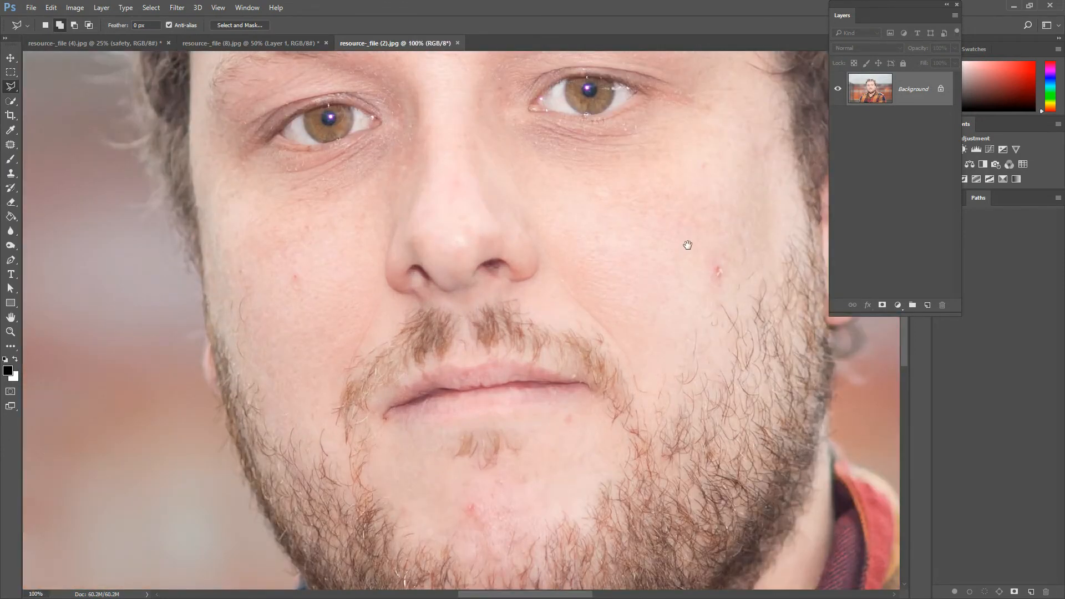
scroll(688, 244, right, 3)
scroll(688, 244, up, 1)
drag(900, 93, 927, 305)
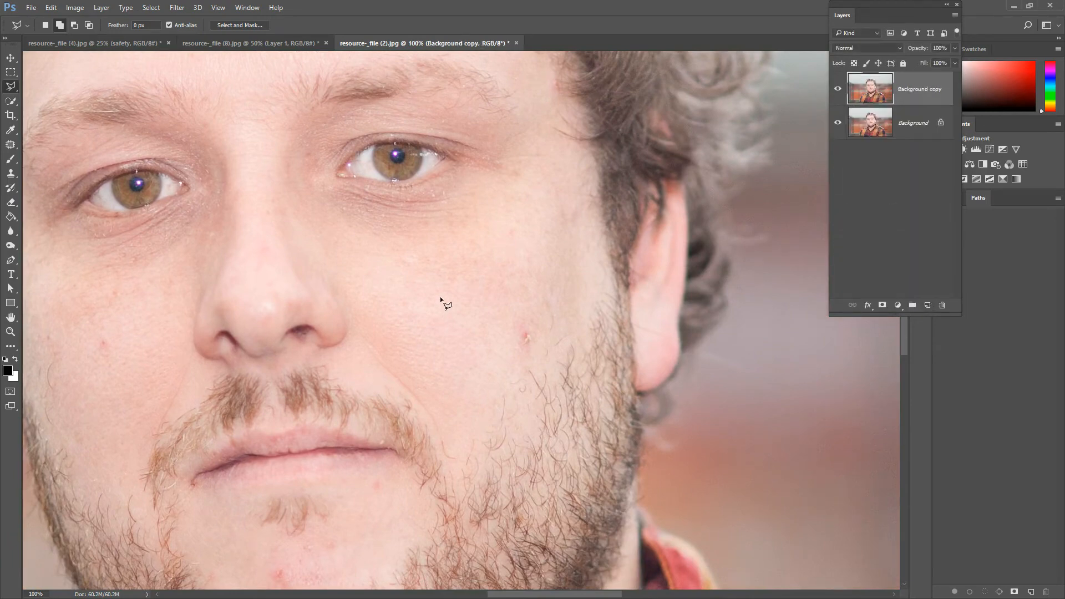
Step: Heal the red blemishes on the man's forehead, cheek and chin with the Content-Aware Spot Healing Brush on the copied layer
key(ctrl+plus)
key(ctrl+minus)
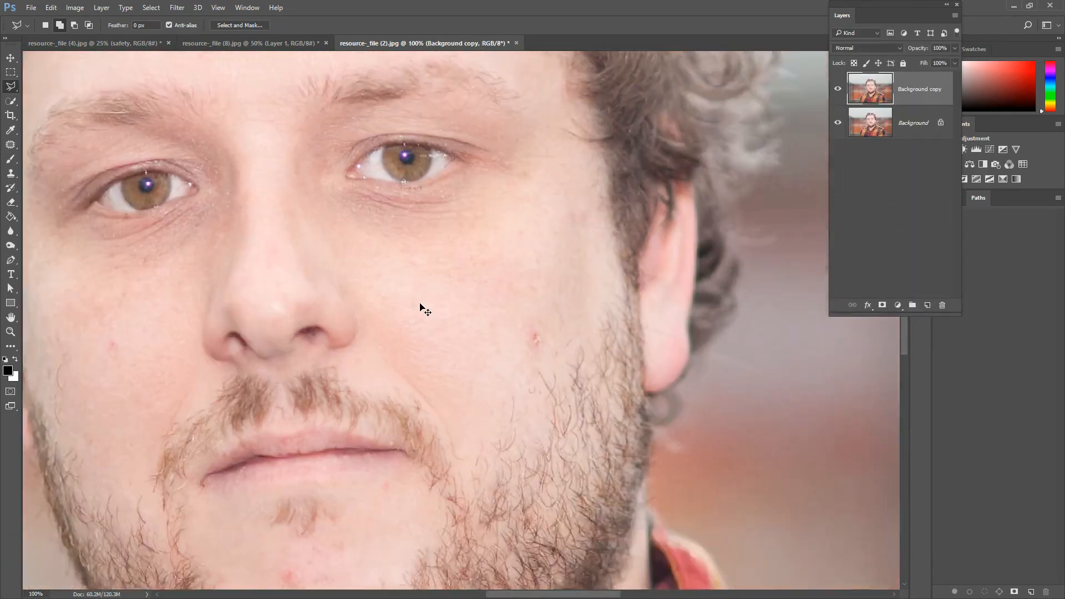
key(ctrl+minus)
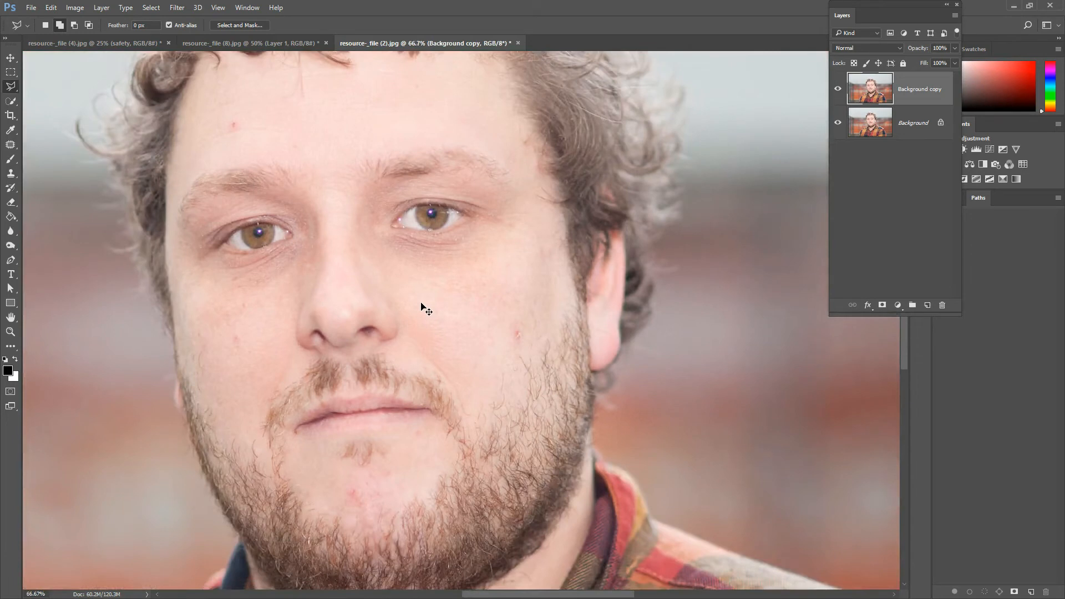
click(10, 101)
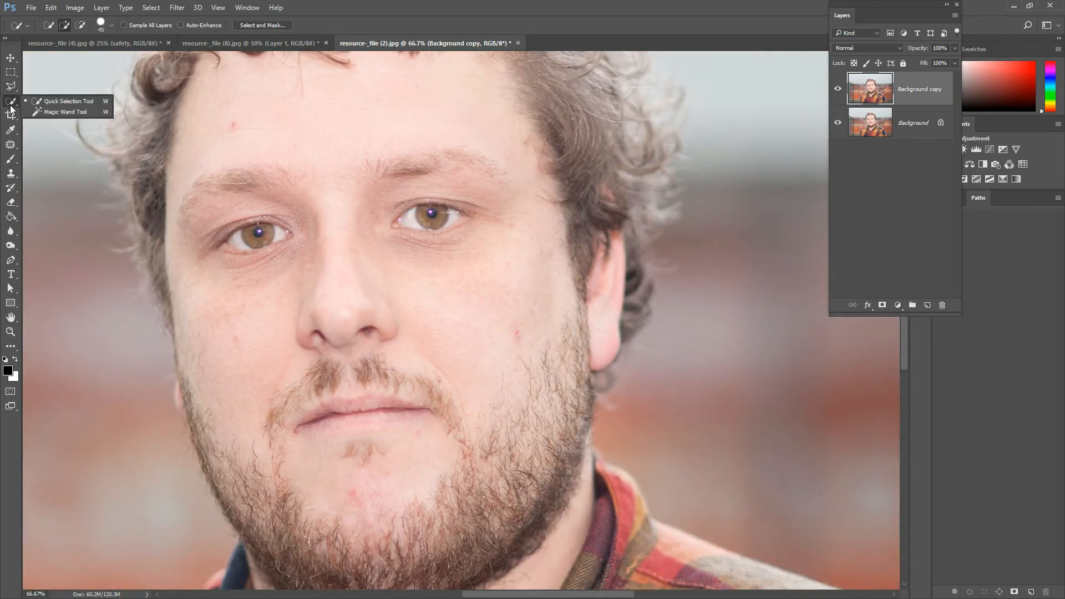
click(10, 144)
click(39, 142)
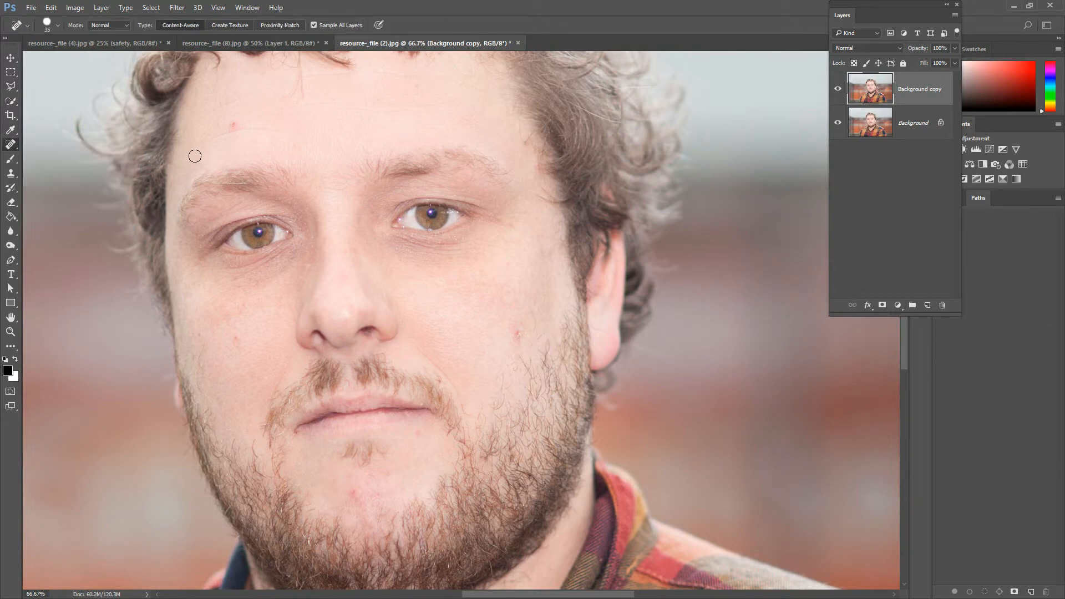
click(234, 124)
click(518, 333)
key(bracketleft)
click(354, 491)
click(419, 436)
Step: Remove the stray hair sticking out above the curls against the sky with the Spot Healing Brush
mouse_move(271, 123)
mouse_down()
mouse_move(300, 278)
mouse_move(326, 250)
mouse_move(326, 203)
mouse_up()
mouse_move(347, 250)
mouse_down()
mouse_move(374, 290)
mouse_move(524, 433)
mouse_up()
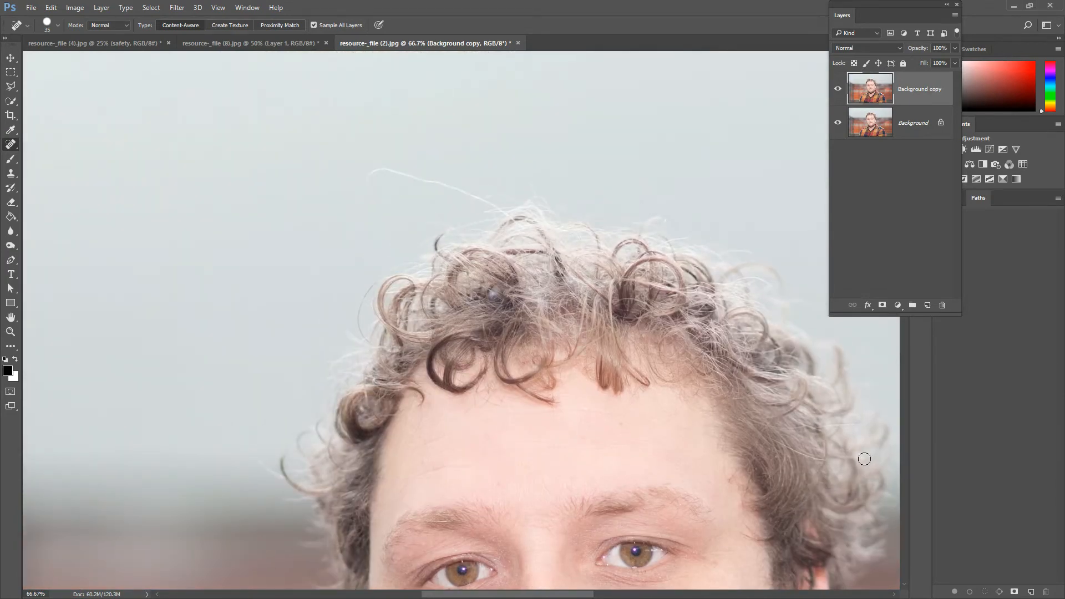
mouse_move(369, 182)
mouse_down()
mouse_move(396, 165)
mouse_move(495, 209)
mouse_up()
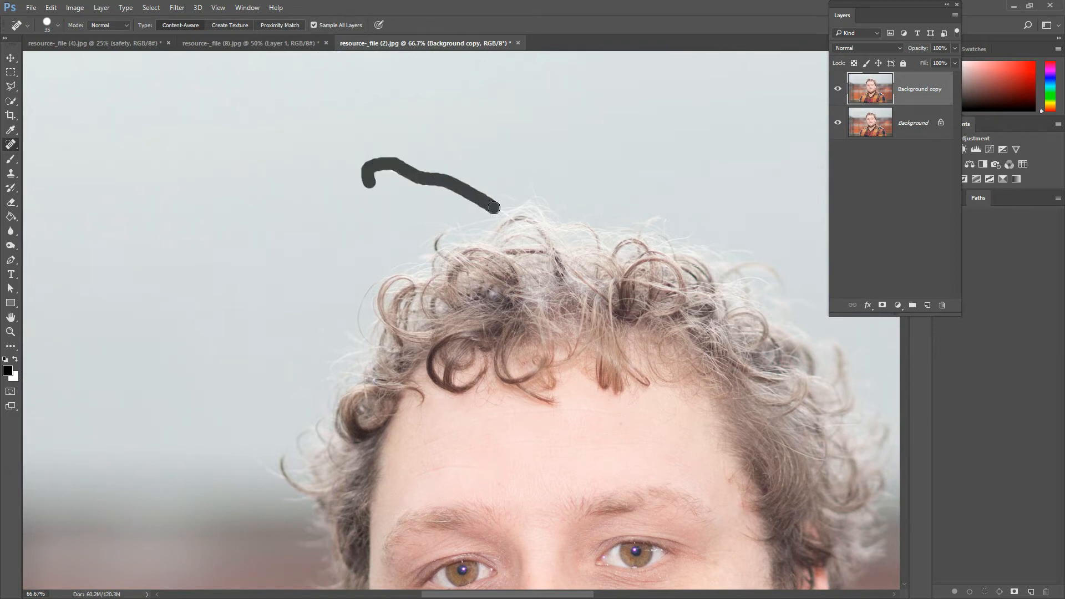
drag(384, 167, 404, 179)
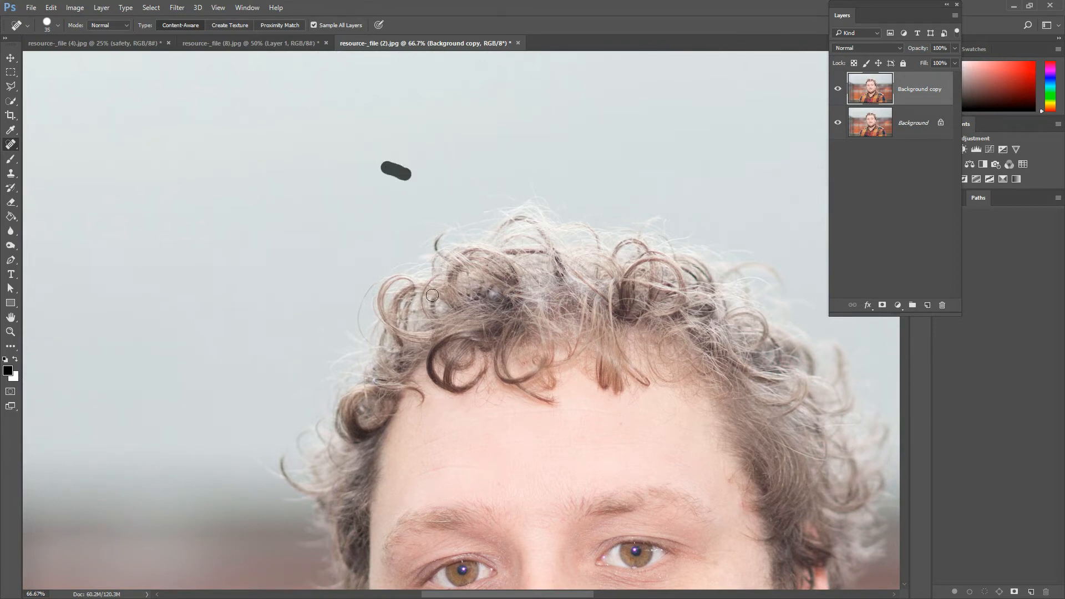
Step: Heal the lint specks and the curved loose thread on the shirt's shoulder with the Spot Healing Brush
mouse_move(646, 359)
mouse_down()
mouse_move(488, 142)
mouse_move(496, 154)
mouse_up()
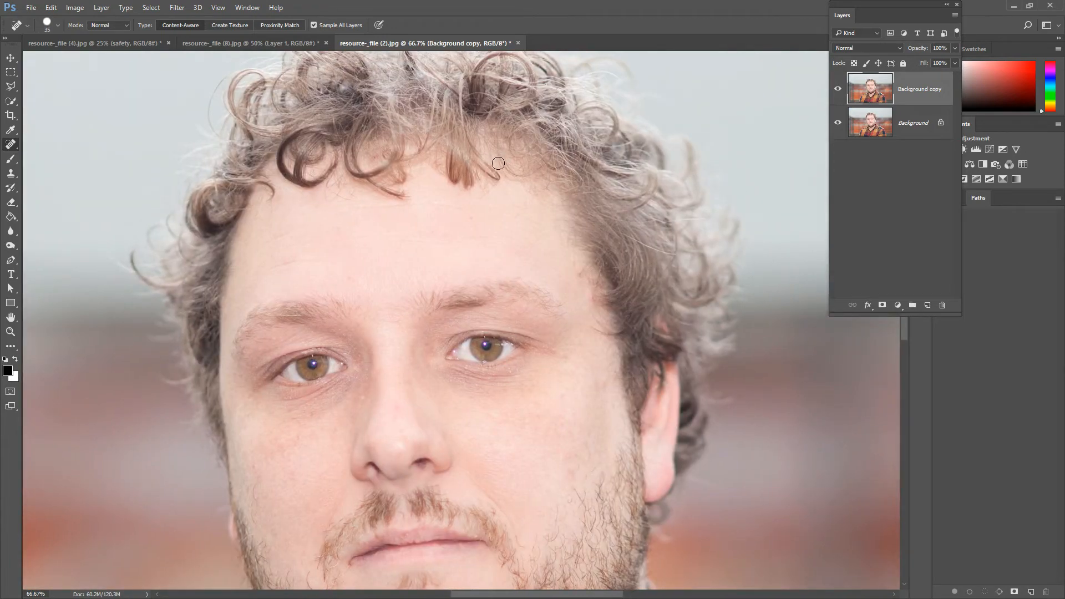
key(ctrl+minus)
key(ctrl+minus)
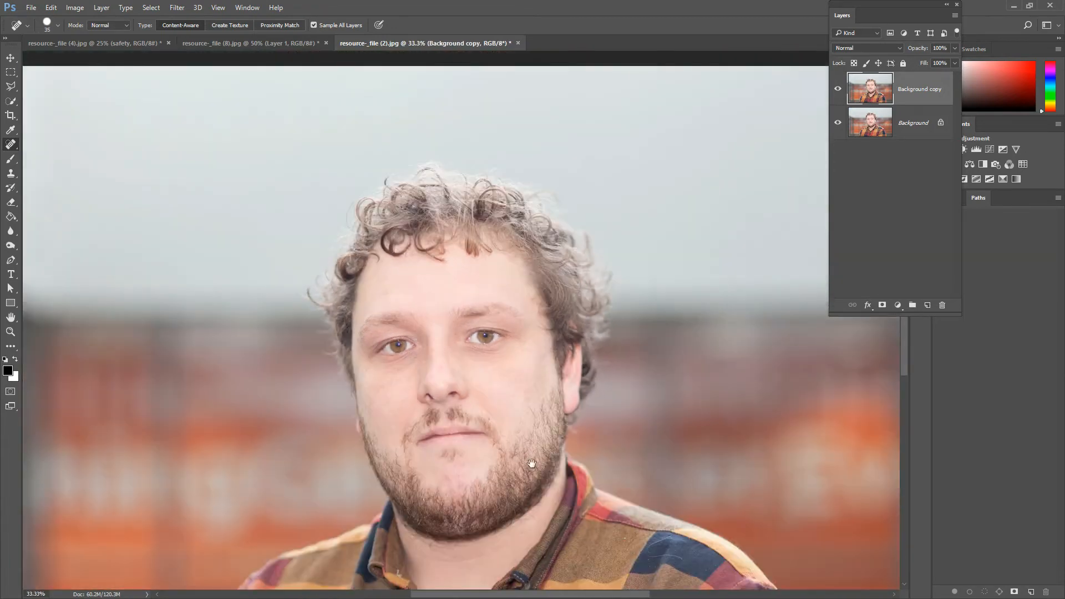
drag(532, 463, 460, 218)
scroll(710, 352, up, 3)
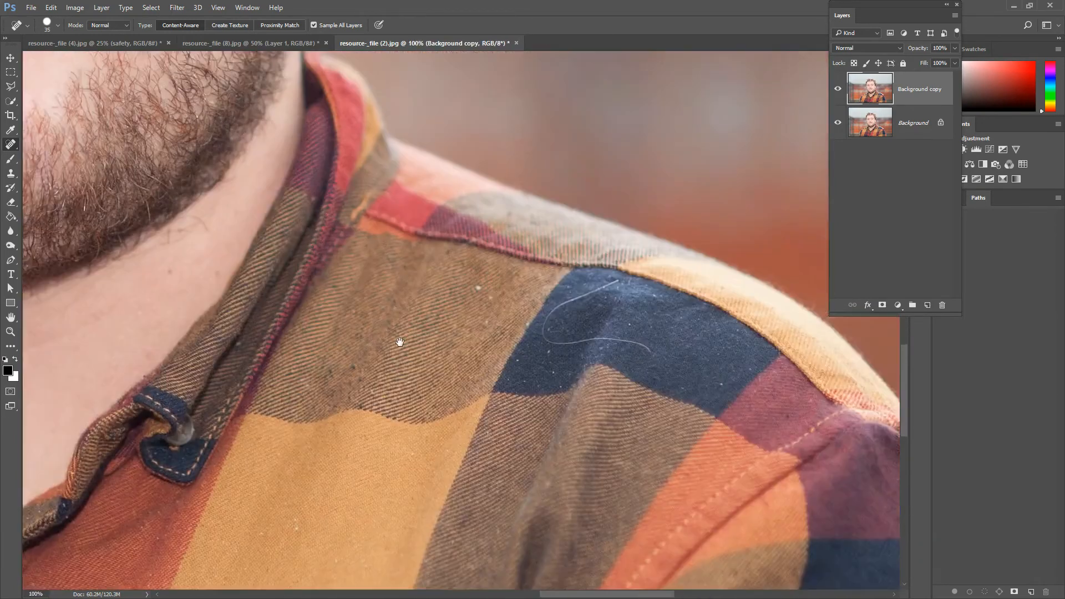
drag(399, 344, 364, 329)
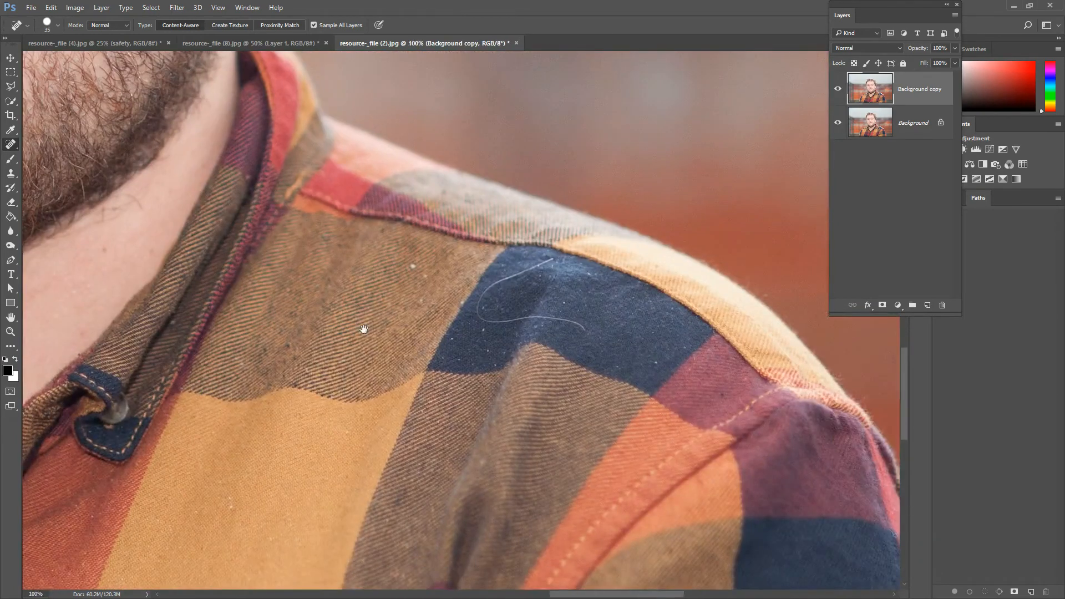
click(417, 269)
click(459, 295)
mouse_move(558, 257)
mouse_down()
mouse_move(488, 297)
mouse_move(484, 317)
mouse_move(577, 319)
mouse_move(594, 332)
mouse_up()
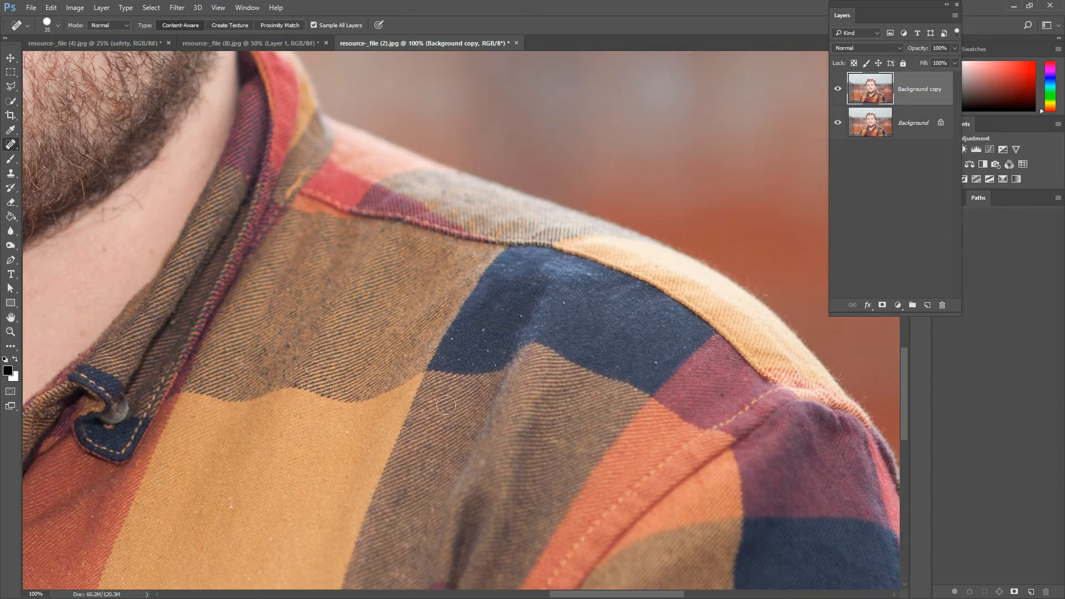
Step: Patch the fine stray hairs on the man's cheek beside the beard with nearby clean skin using the Patch Tool
drag(419, 341, 445, 459)
drag(453, 96, 499, 237)
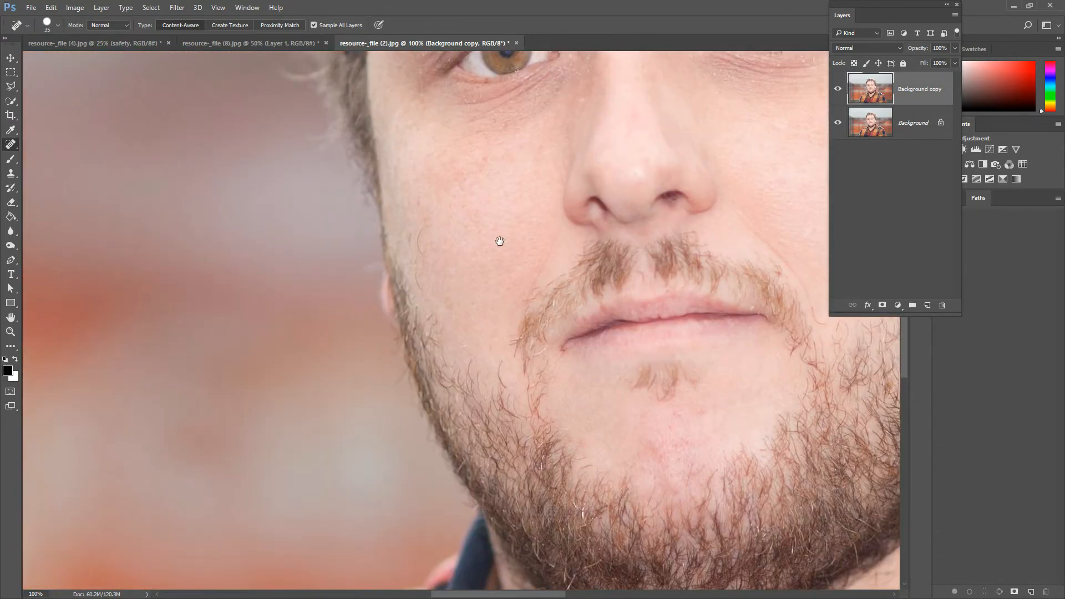
right_click(11, 145)
click(79, 164)
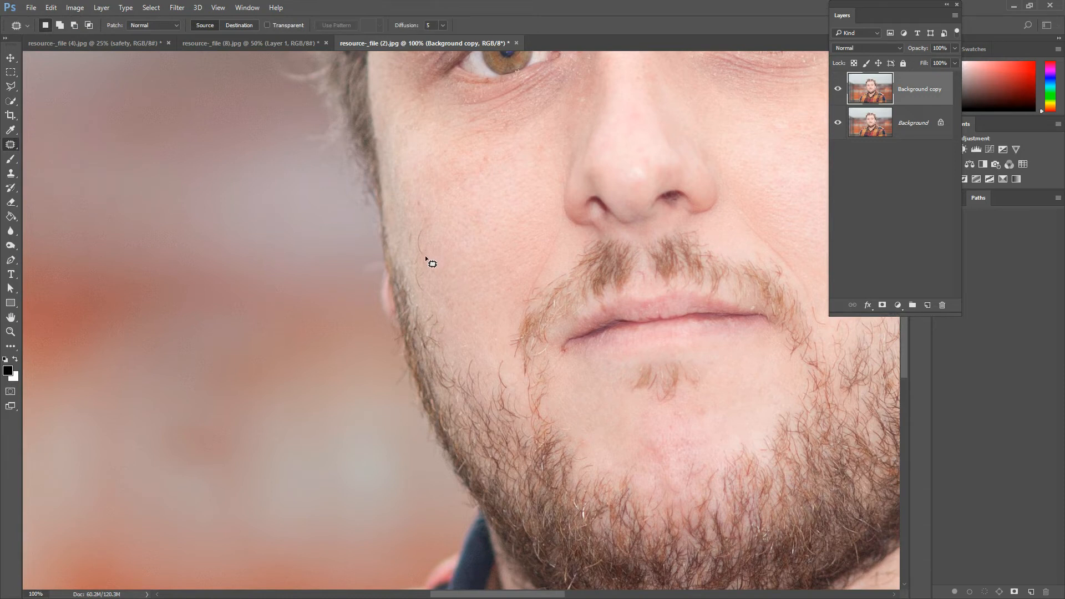
mouse_move(426, 236)
mouse_down()
mouse_move(423, 256)
mouse_move(421, 244)
mouse_up()
drag(477, 194, 474, 217)
drag(423, 265, 423, 283)
key(ctrl+d)
mouse_move(411, 228)
mouse_down()
mouse_move(412, 251)
mouse_move(411, 230)
mouse_up()
key(ctrl+d)
Step: Compare the whole portrait before and after retouching by toggling the visibility of the Background copy layer
key(ctrl+minus)
key(ctrl+minus)
key(ctrl+minus)
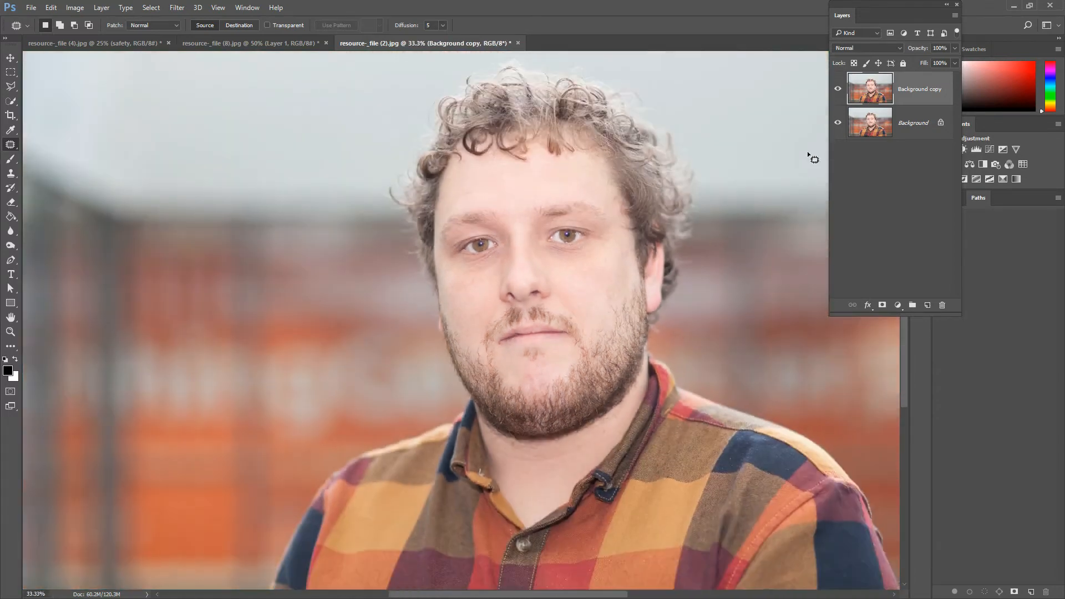
click(838, 90)
click(838, 91)
click(838, 91)
click(838, 90)
click(838, 91)
click(838, 91)
click(838, 91)
click(838, 91)
click(838, 91)
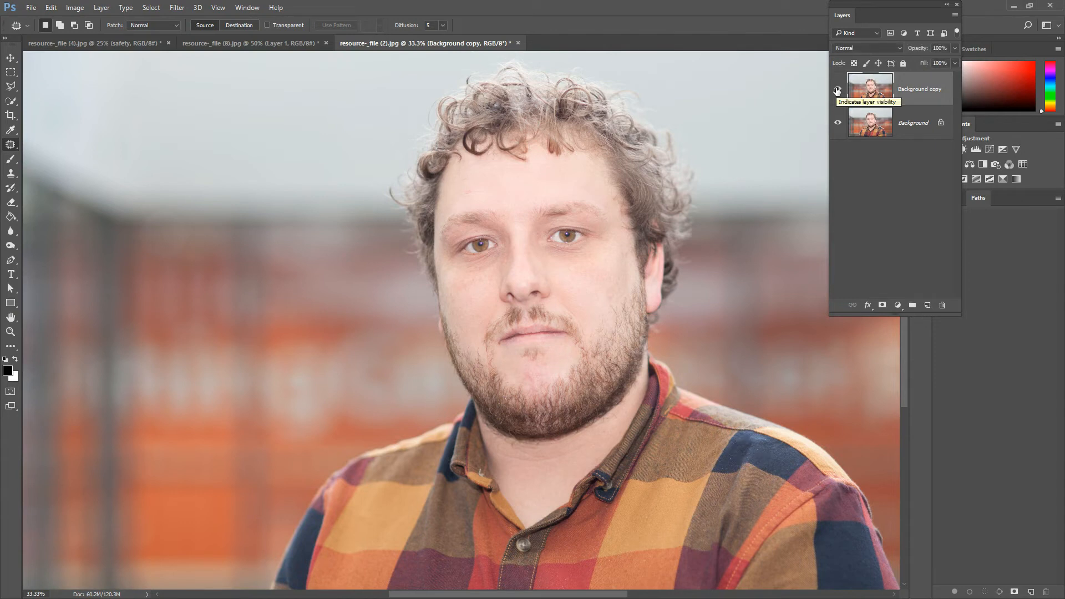
Step: Open Liquify and reshape the face with the Face Tool to Face Width -70, Chin Height 91 and Forehead -100
click(176, 8)
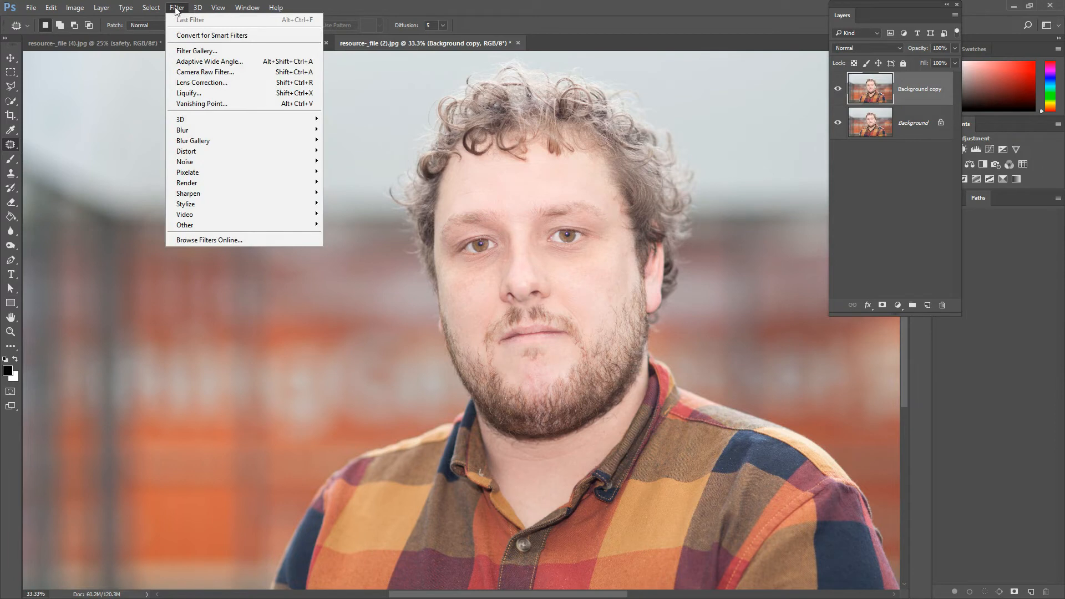
click(203, 98)
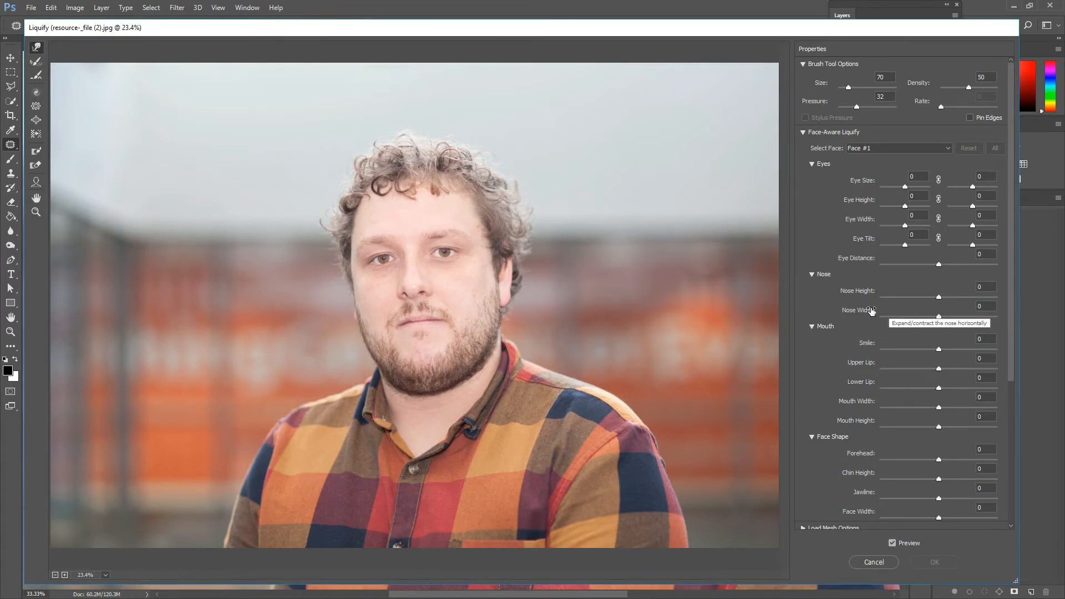
click(34, 185)
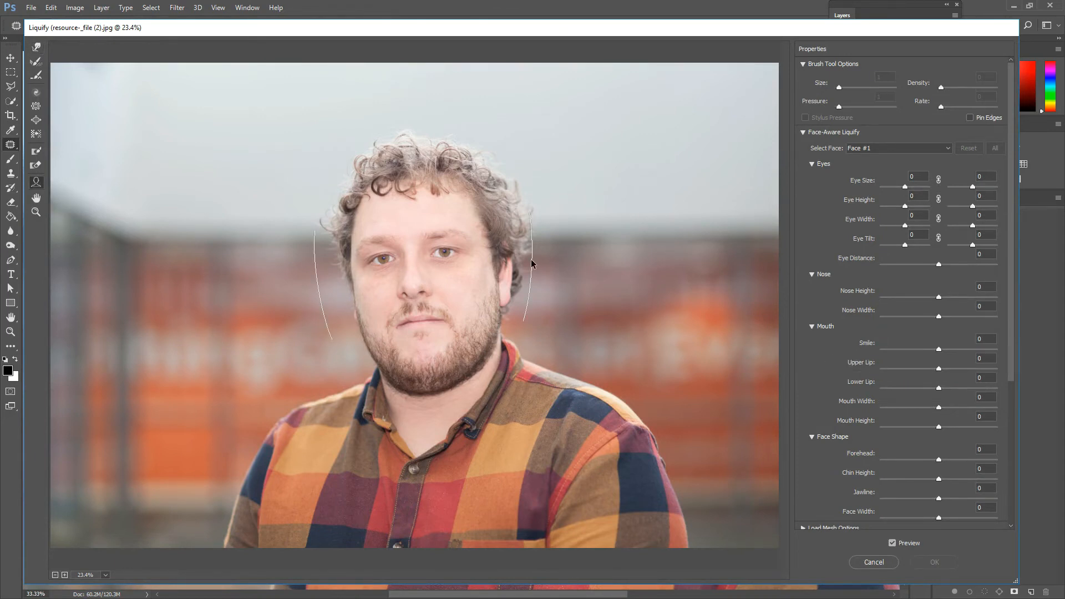
mouse_move(512, 265)
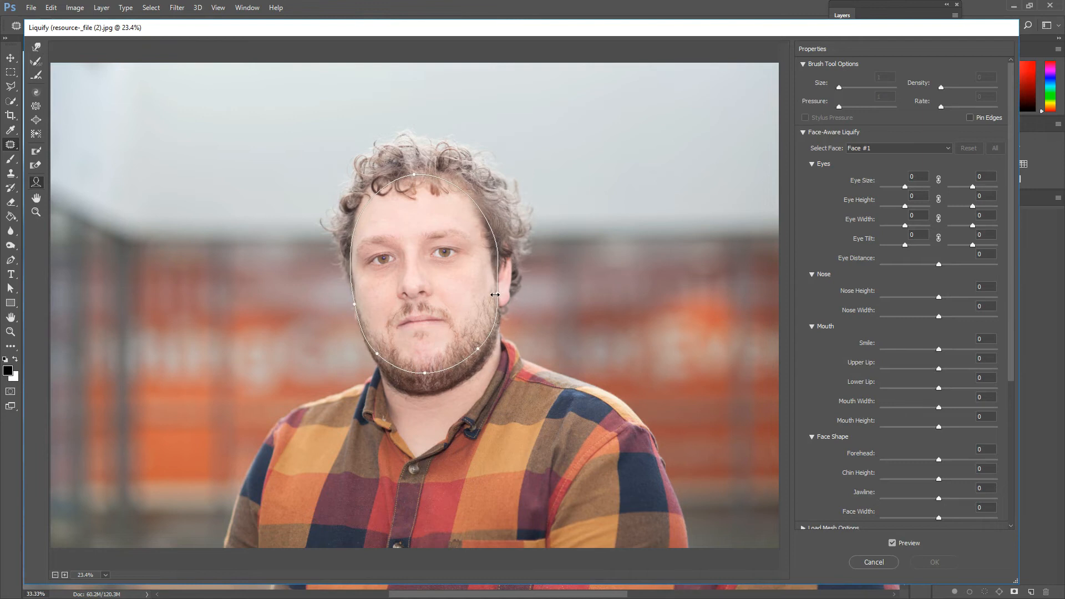
drag(497, 294, 484, 295)
drag(425, 362, 425, 379)
drag(409, 175, 411, 194)
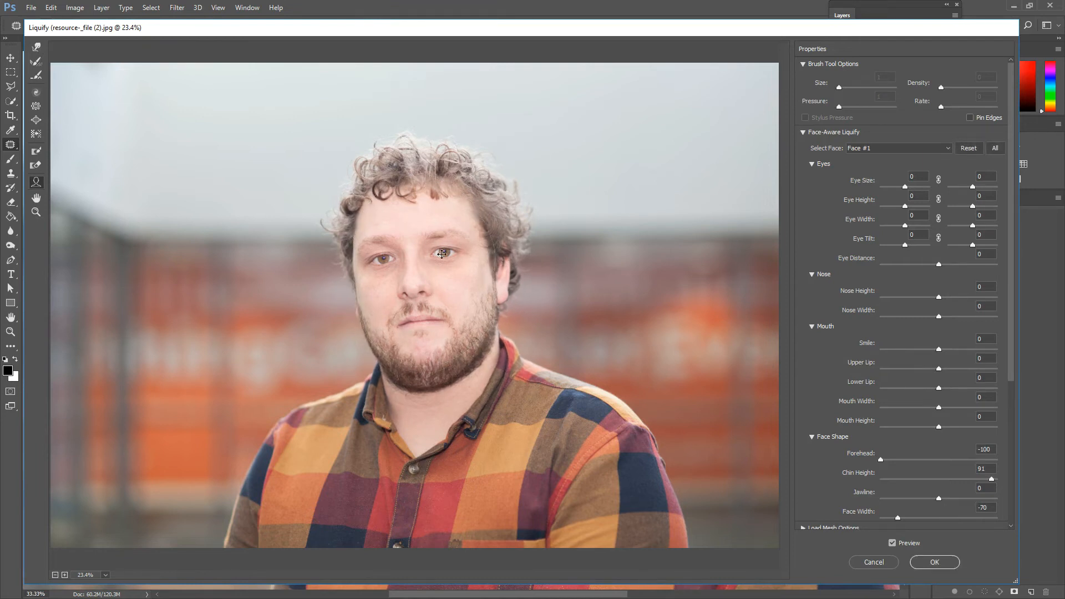
Step: Adjust the facial features with the Face Tool to Smile 38, left Eye Tilt -32 and Nose Height 100
mouse_move(417, 321)
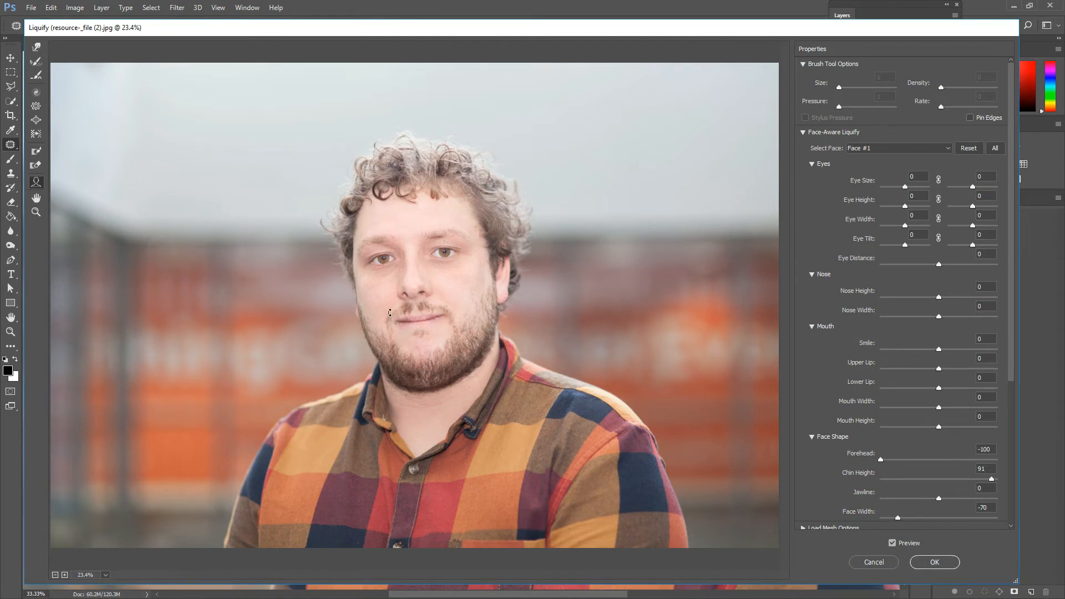
drag(390, 320, 388, 316)
mouse_move(361, 257)
drag(350, 252, 352, 272)
mouse_move(338, 391)
mouse_move(420, 266)
drag(407, 315, 414, 288)
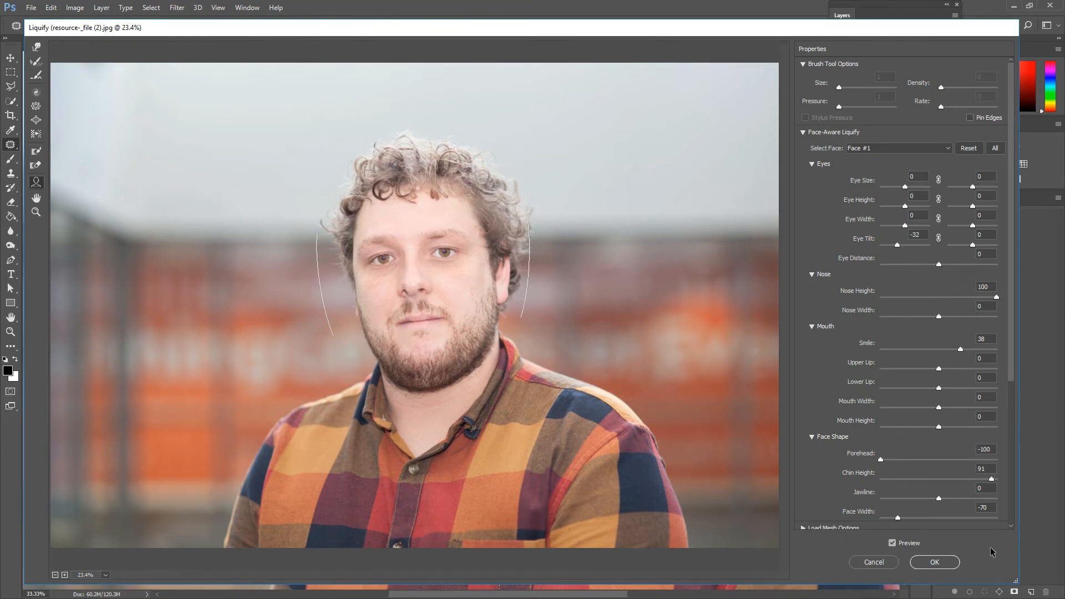
Step: Compare the original and liquified face using the preview and apply the Liquify changes
click(891, 544)
click(891, 544)
click(891, 544)
click(891, 544)
click(891, 543)
click(892, 544)
click(892, 544)
click(892, 544)
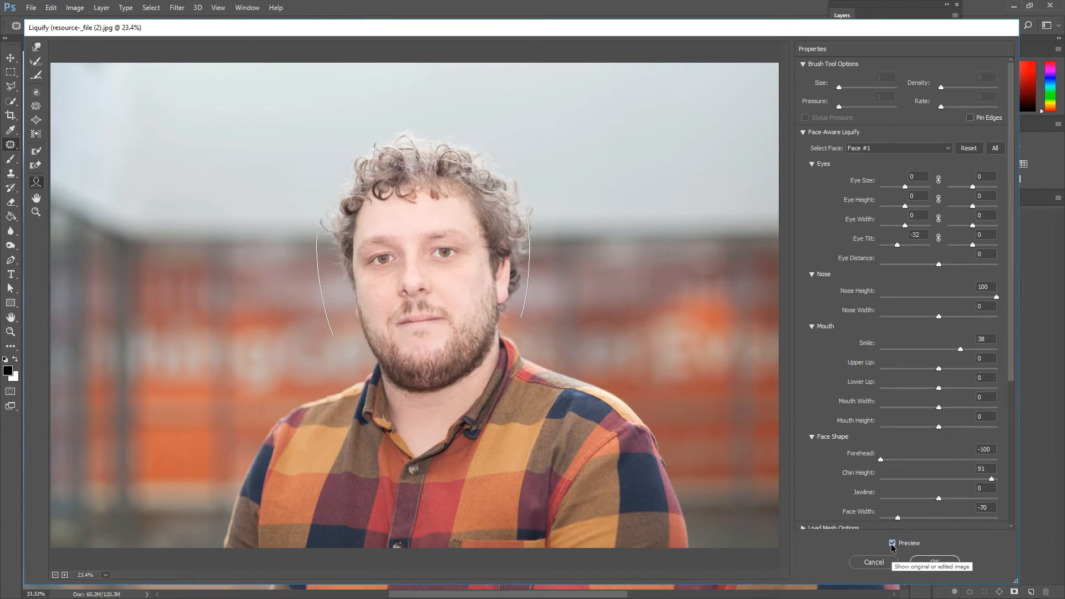
click(927, 561)
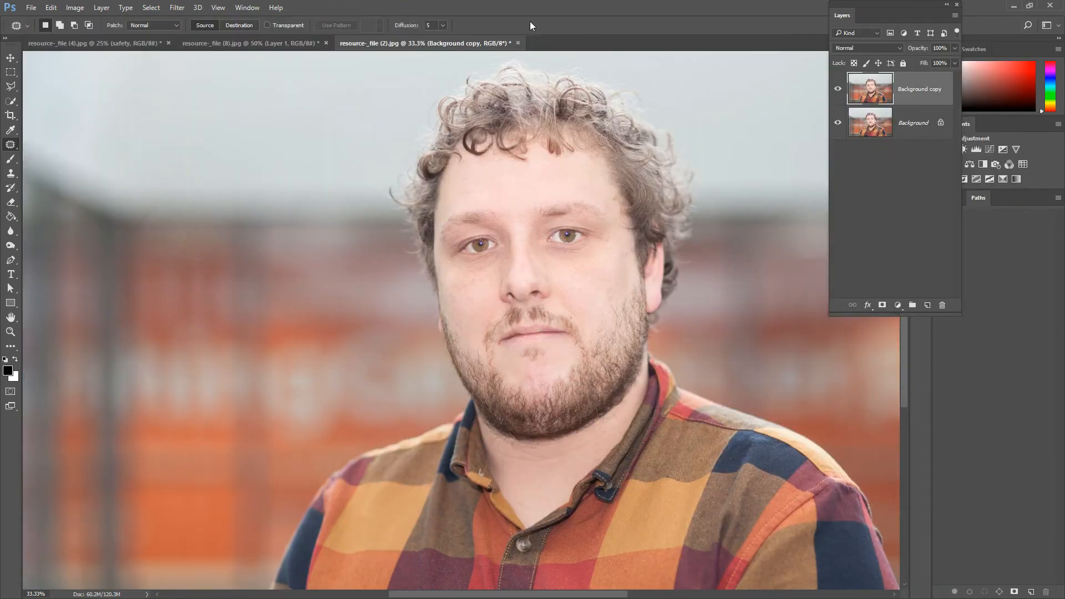
Step: Close the documents resource-_file (2).jpg and resource-_file (8).jpg without saving their changes
click(517, 44)
click(535, 230)
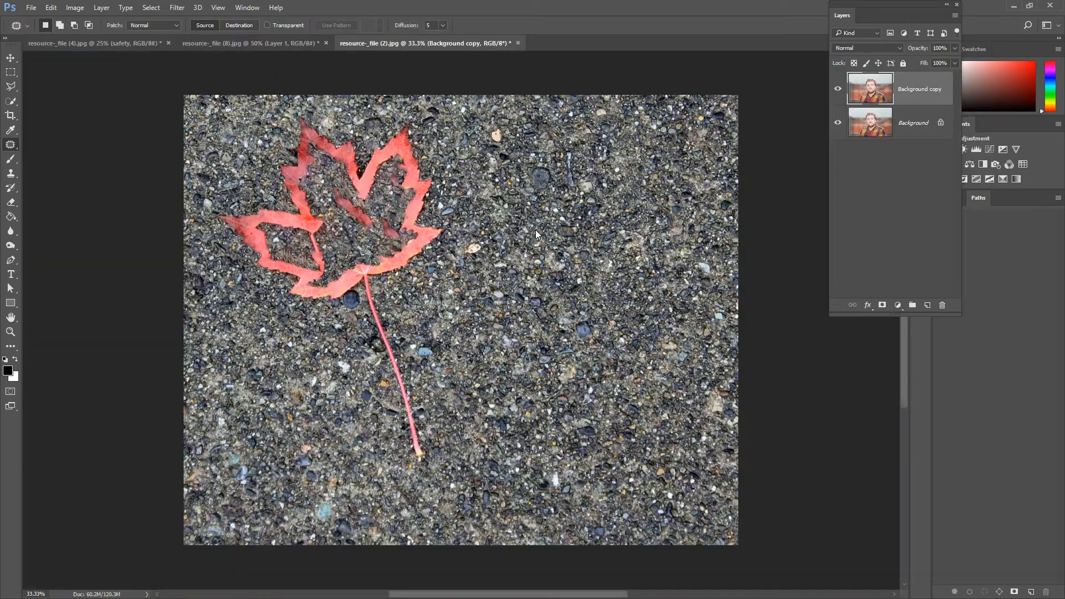
click(326, 43)
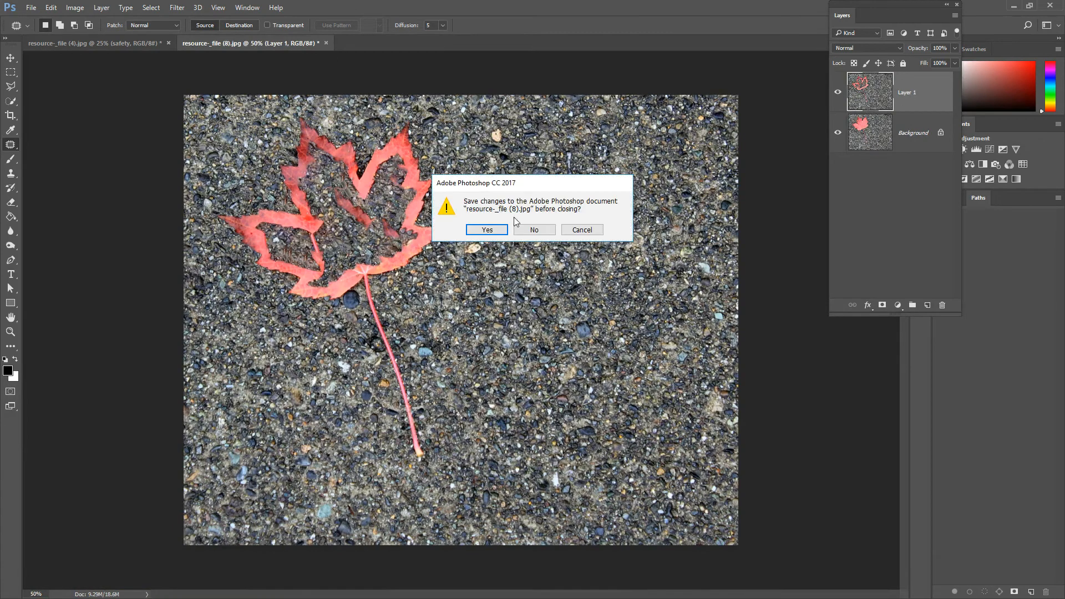
click(535, 229)
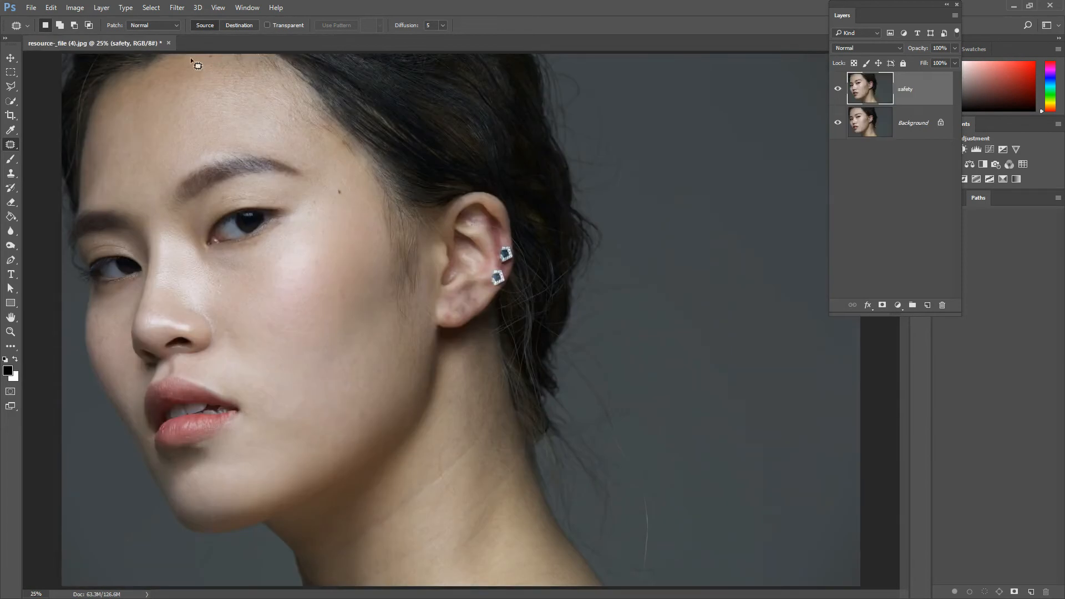